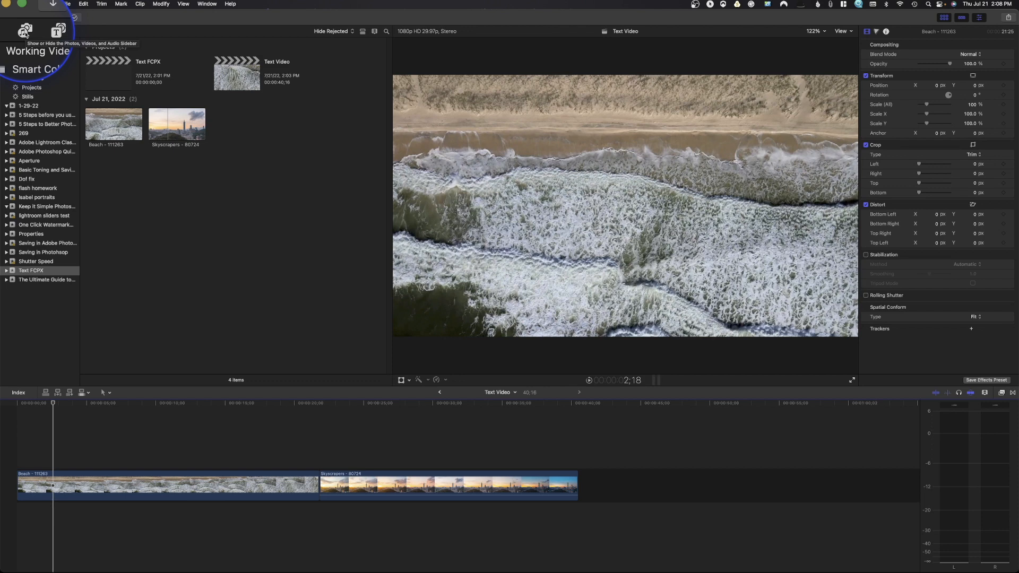
# Step: Browse the media, titles and generators libraries, including the Solids generators
pyautogui.click(25, 32)
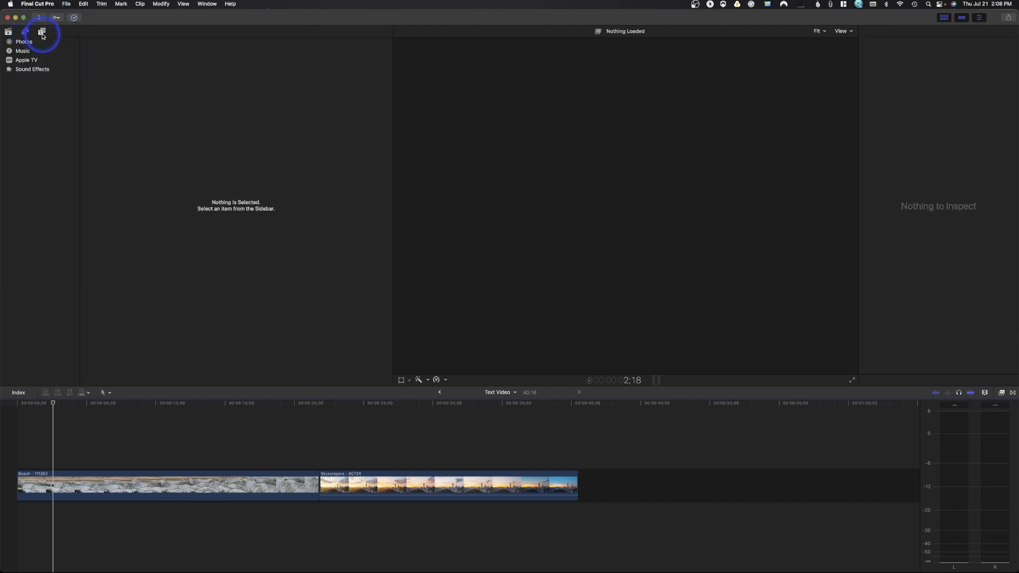
pyautogui.click(41, 33)
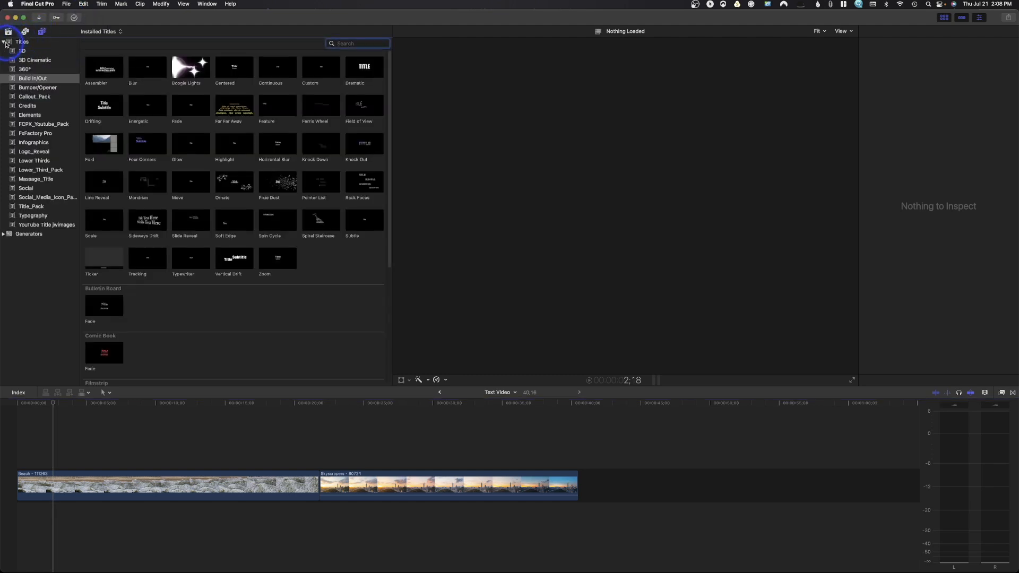
pyautogui.click(4, 43)
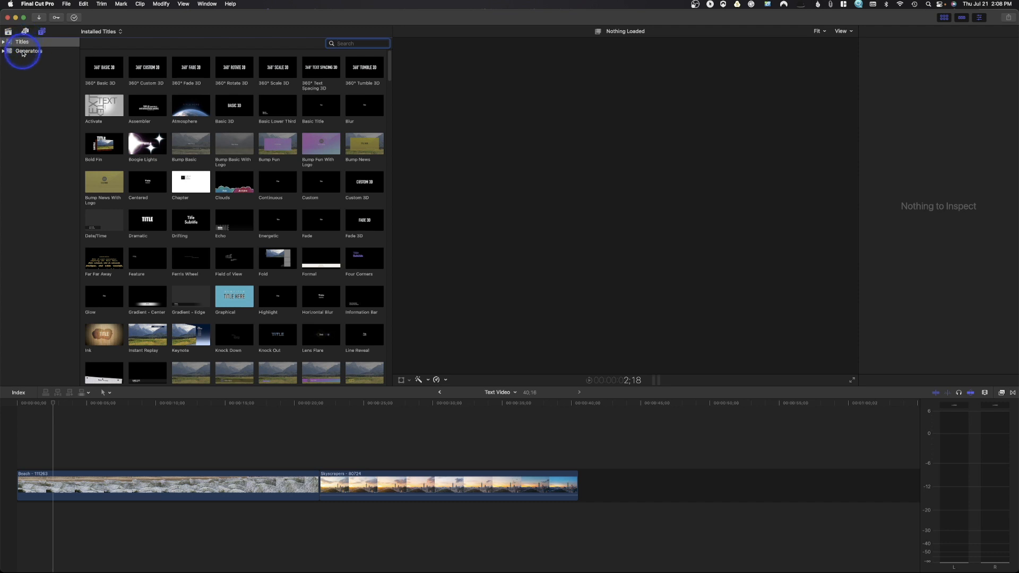
pyautogui.click(23, 53)
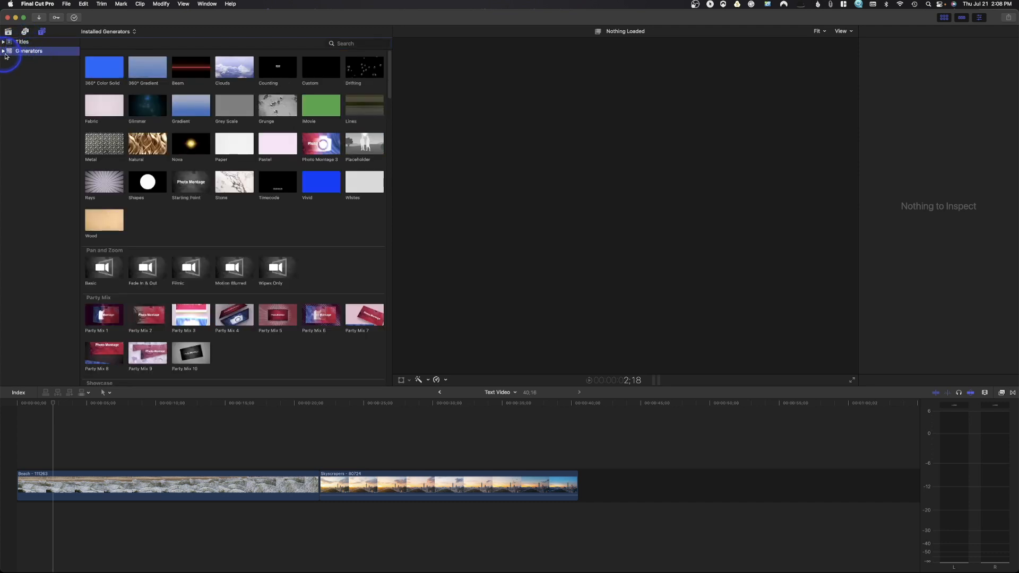
pyautogui.click(4, 51)
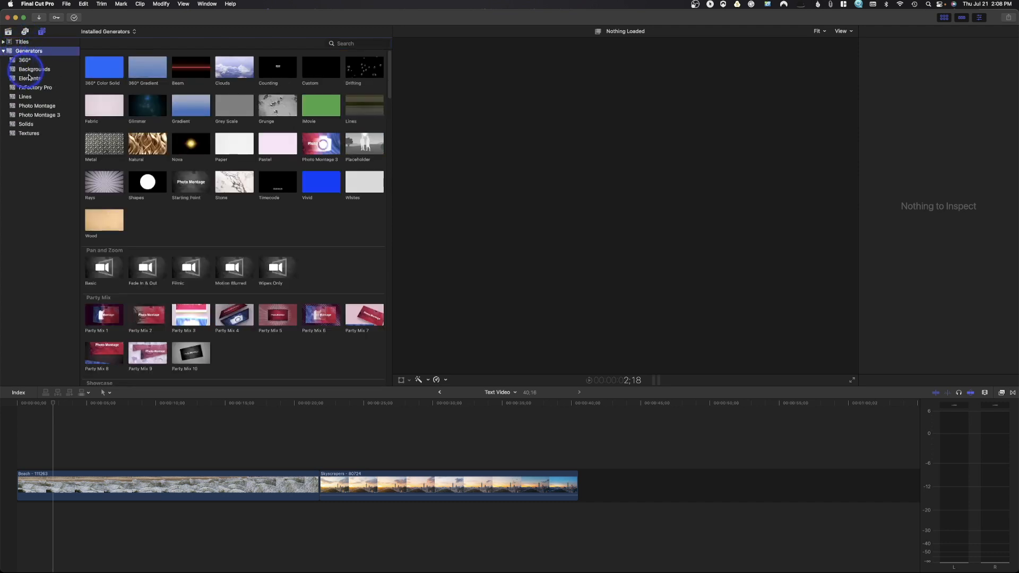
pyautogui.click(26, 124)
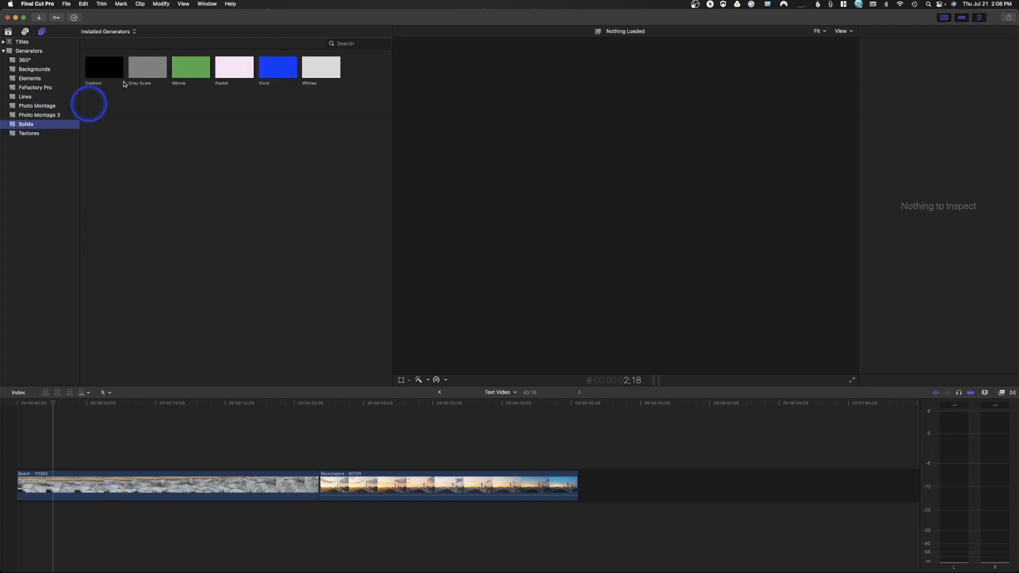
pyautogui.click(3, 51)
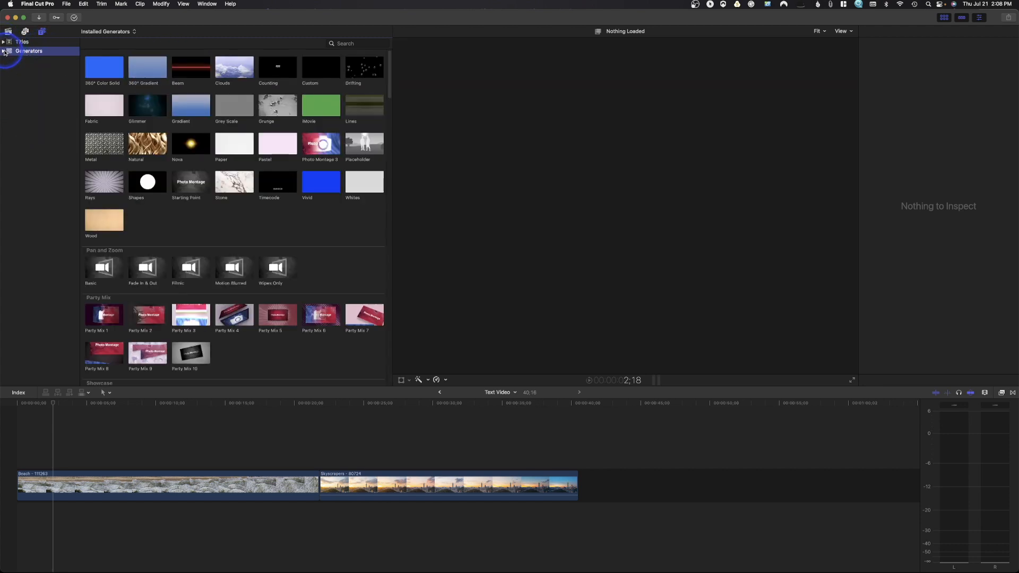
# Step: Expand the titles library and look through its 3D and Elements categories
pyautogui.click(5, 42)
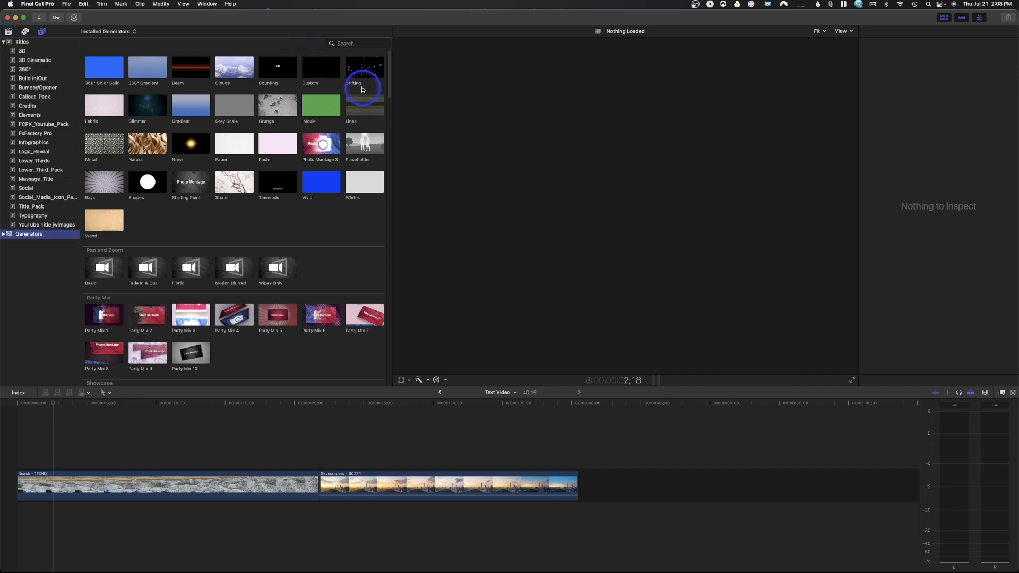
pyautogui.click(22, 51)
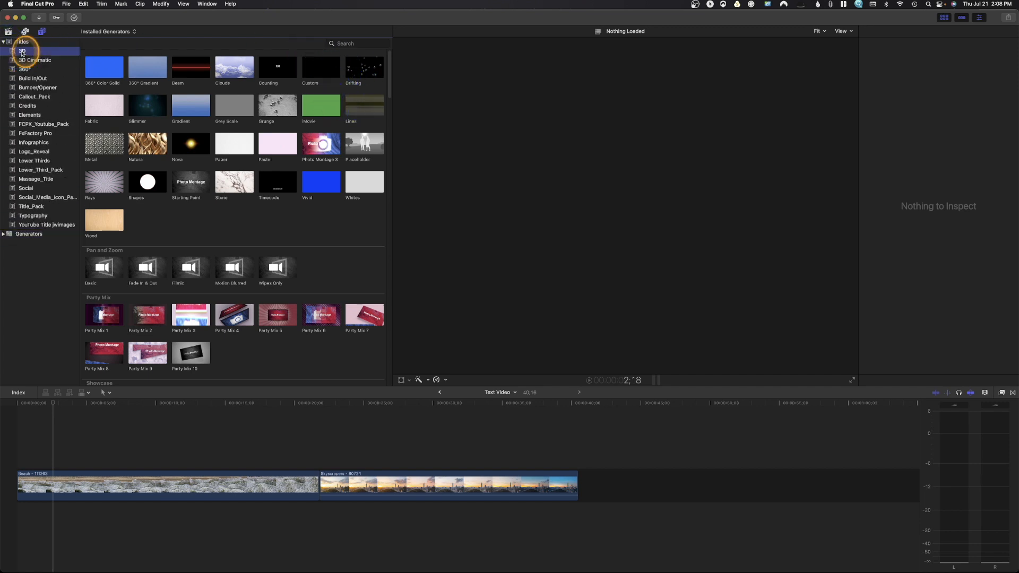
pyautogui.click(33, 116)
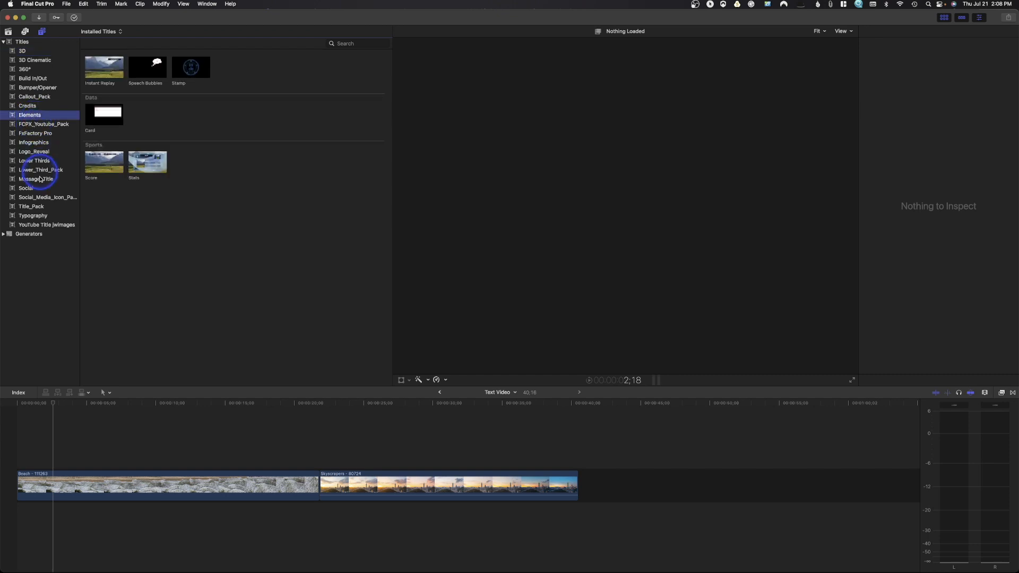
# Step: Preview the Fade 3D, Rotate 3D and Scale 3D titles from the 3D category
pyautogui.click(26, 52)
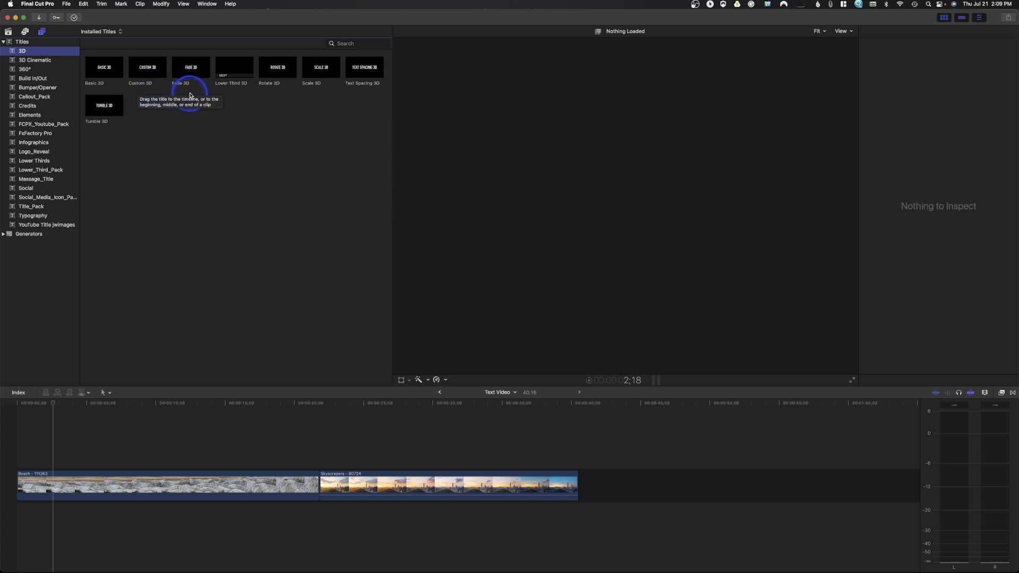
pyautogui.click(178, 69)
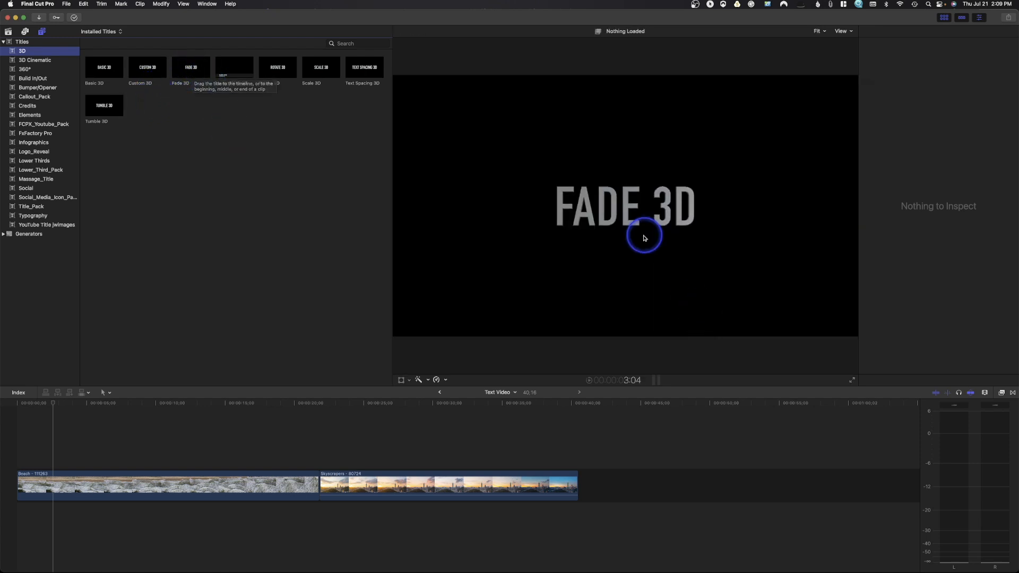
pyautogui.click(282, 69)
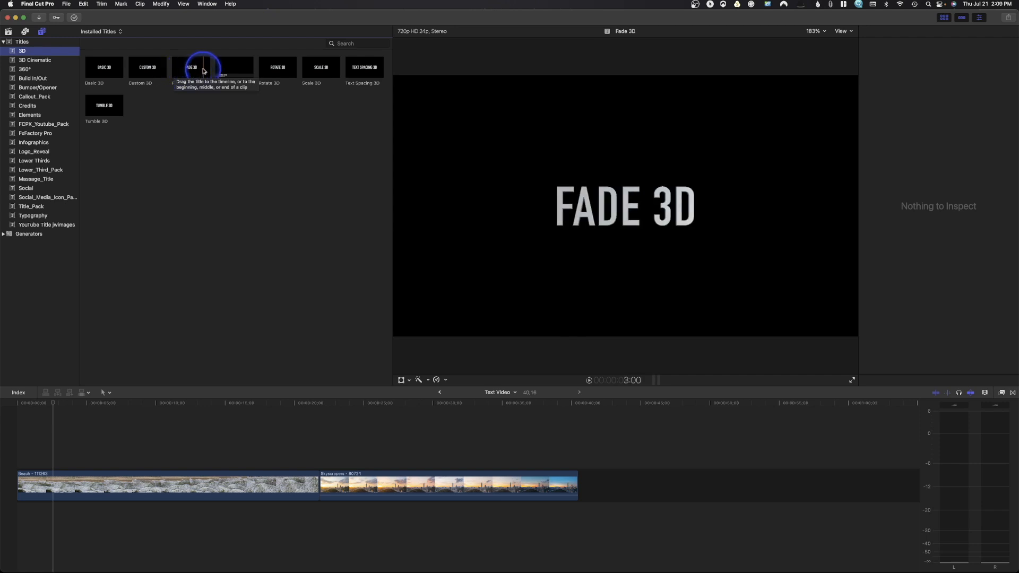
pyautogui.click(175, 73)
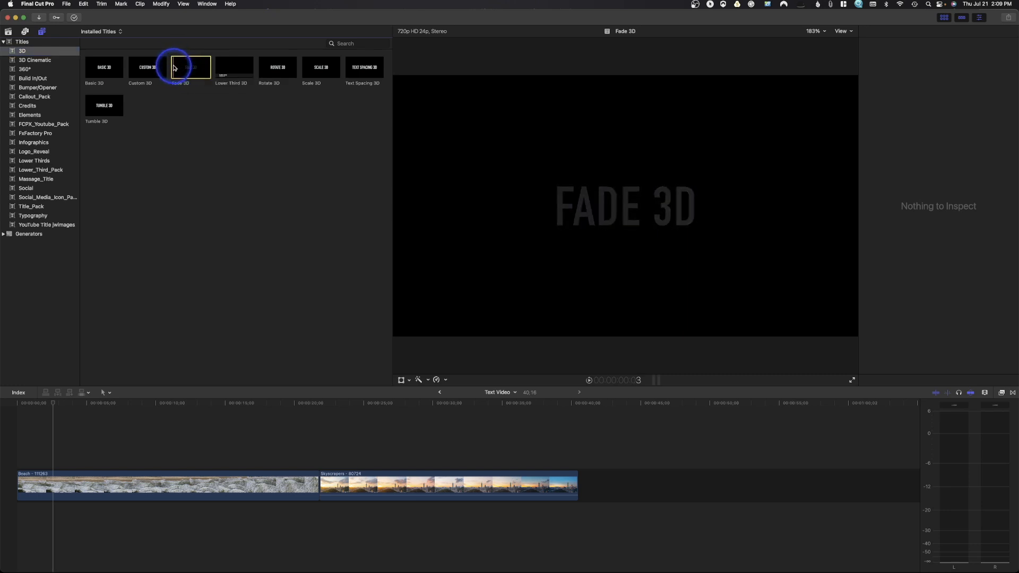
pyautogui.press('space')
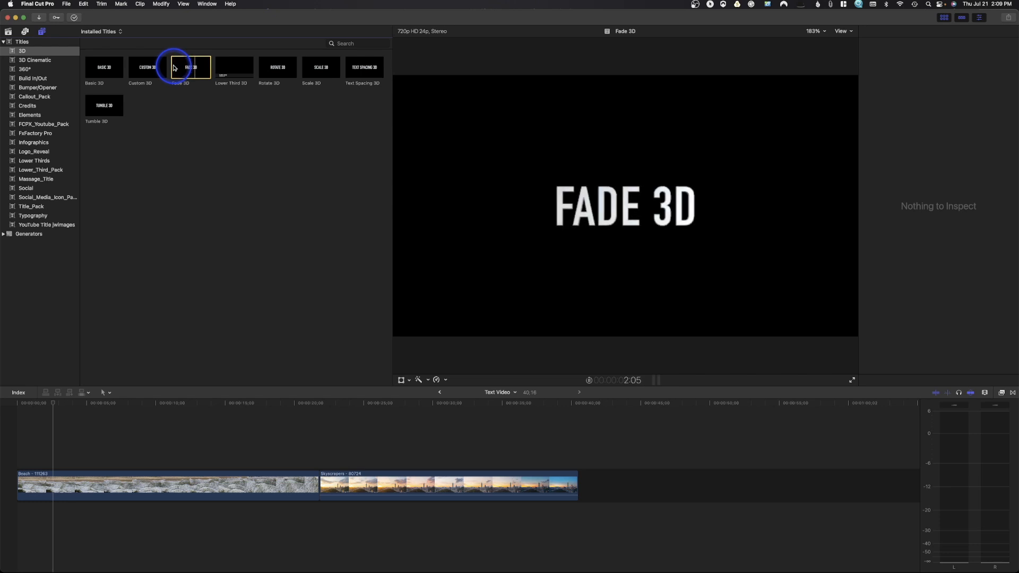
pyautogui.click(267, 72)
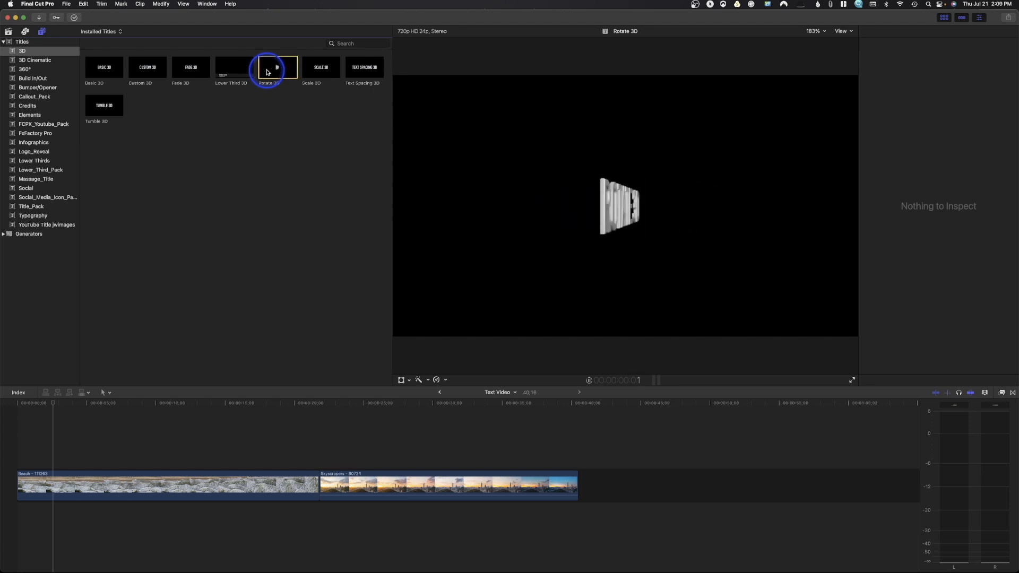
pyautogui.click(309, 69)
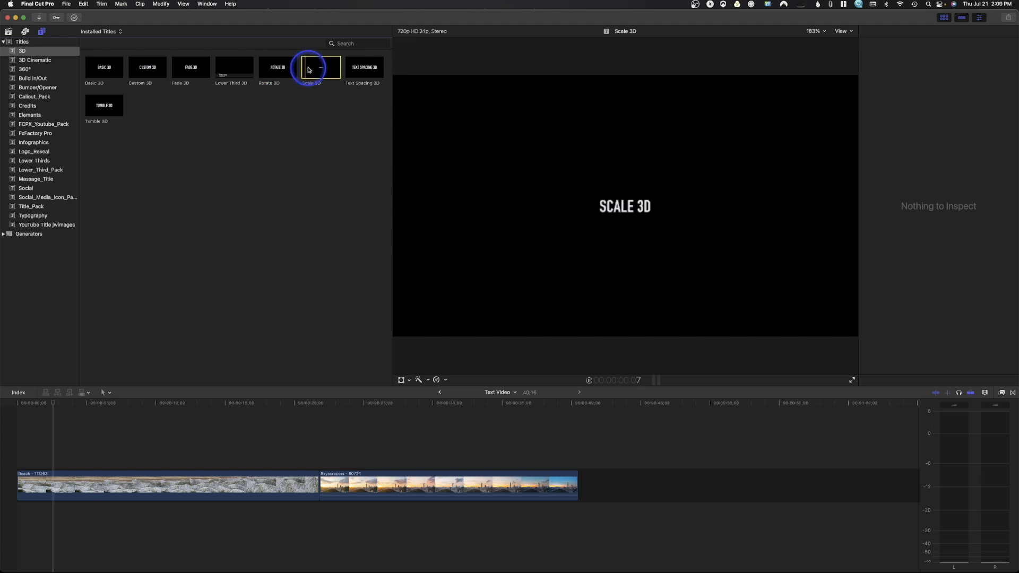
pyautogui.press('space')
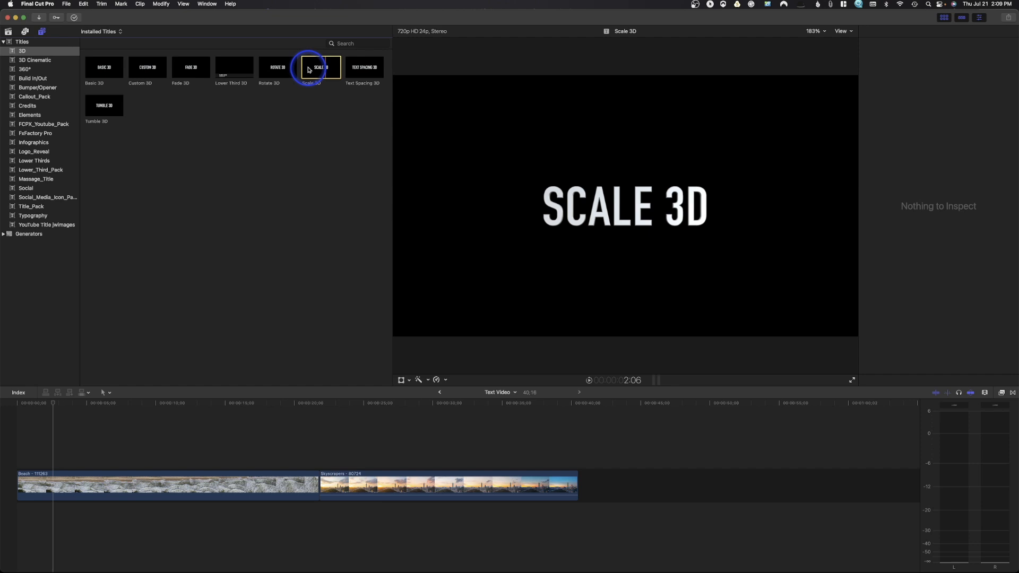
# Step: Preview the Shadow title from the 3D Cinematic category and look through the 360° and Build In/Out titles
pyautogui.click(46, 60)
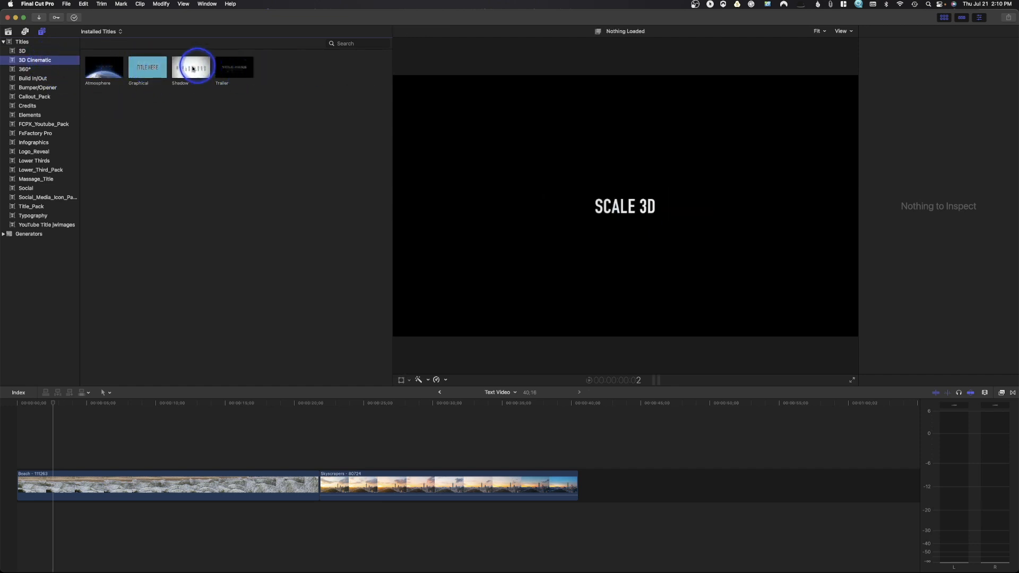
pyautogui.click(175, 71)
pyautogui.press('space')
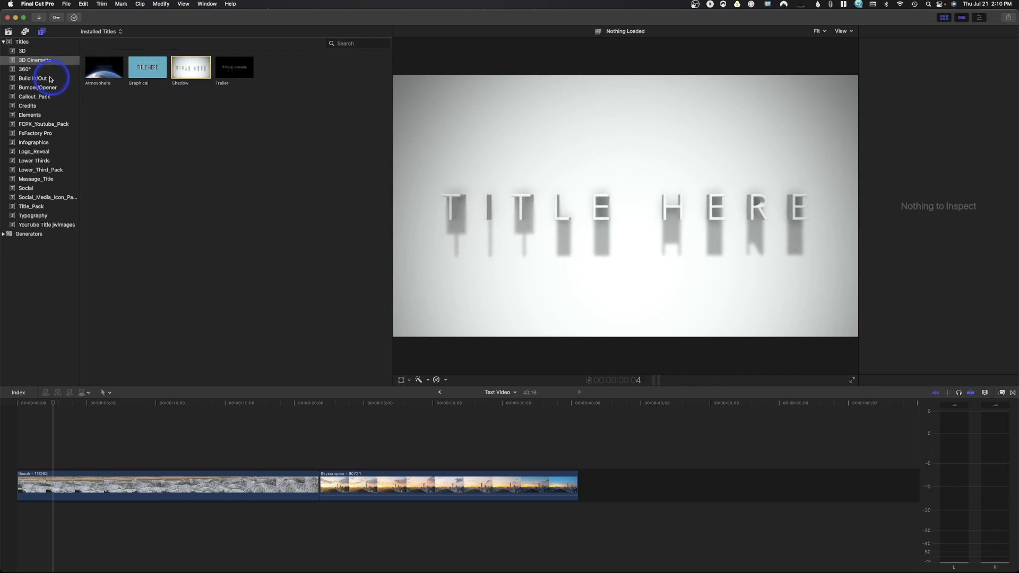
pyautogui.click(30, 70)
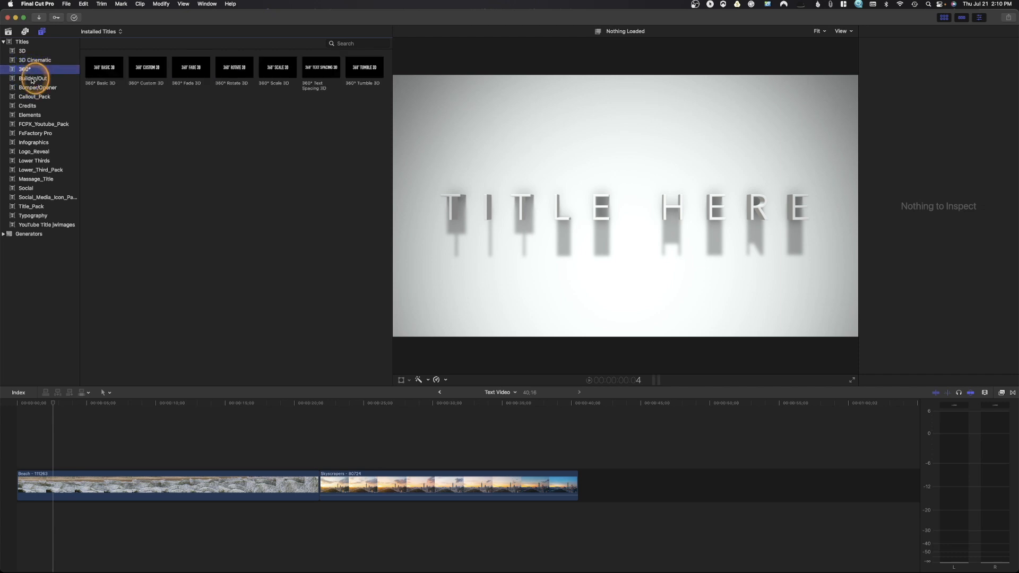
pyautogui.click(32, 78)
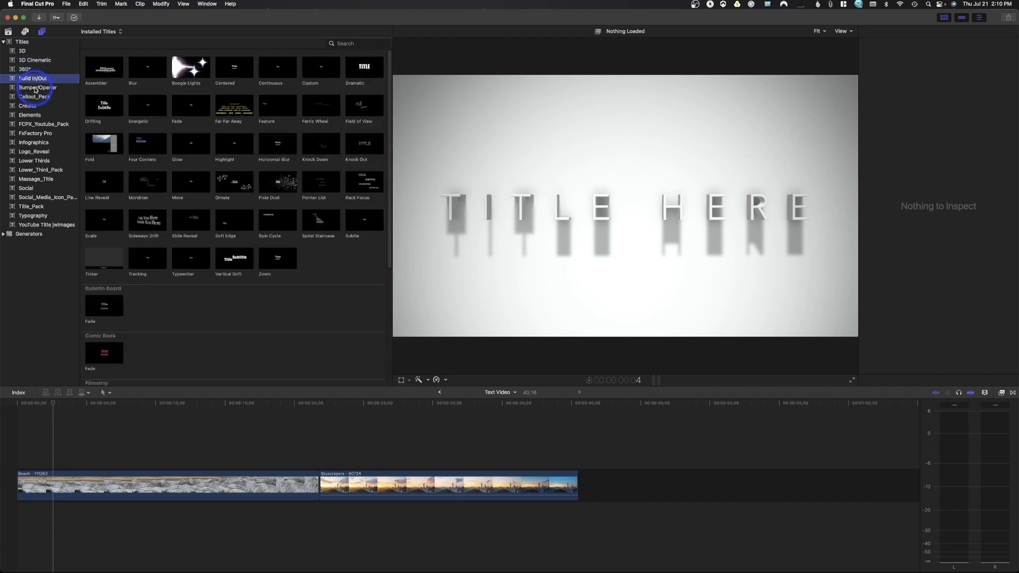
# Step: Insert a Basic Title from the Bumper/Opener category at the start of the timeline, before the Beach clip
pyautogui.click(35, 88)
pyautogui.click(144, 69)
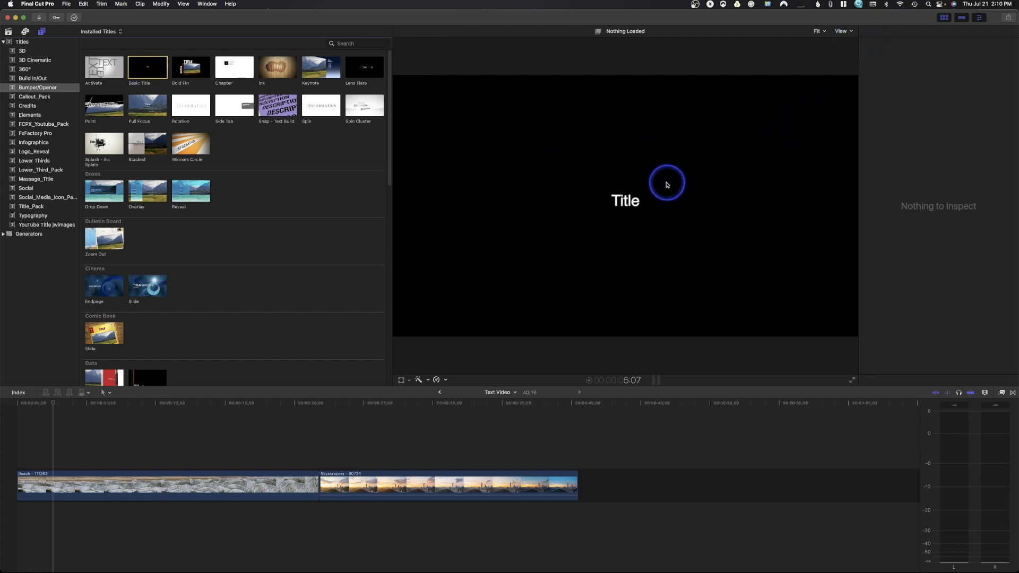
pyautogui.click(630, 206)
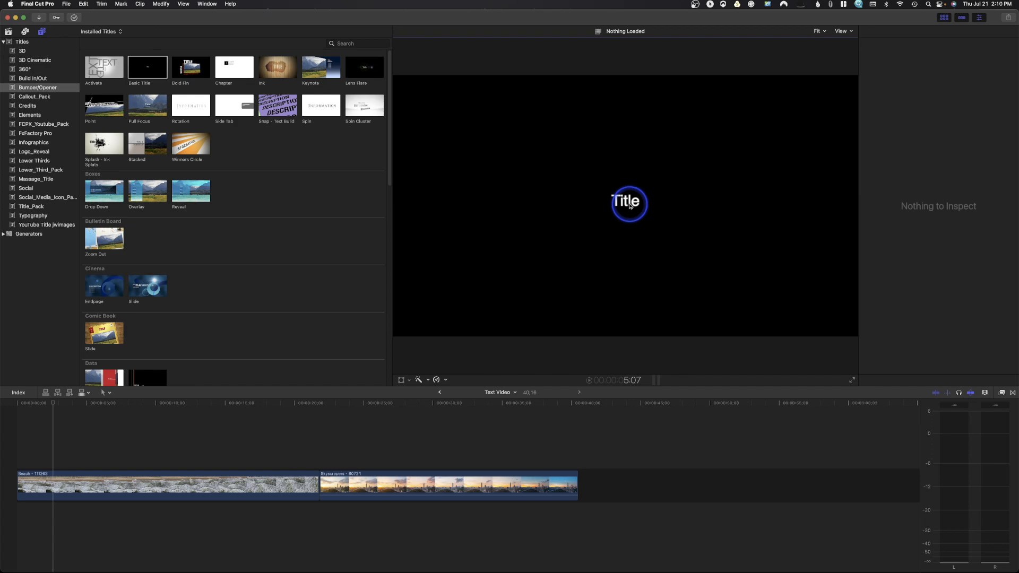
pyautogui.click(291, 478)
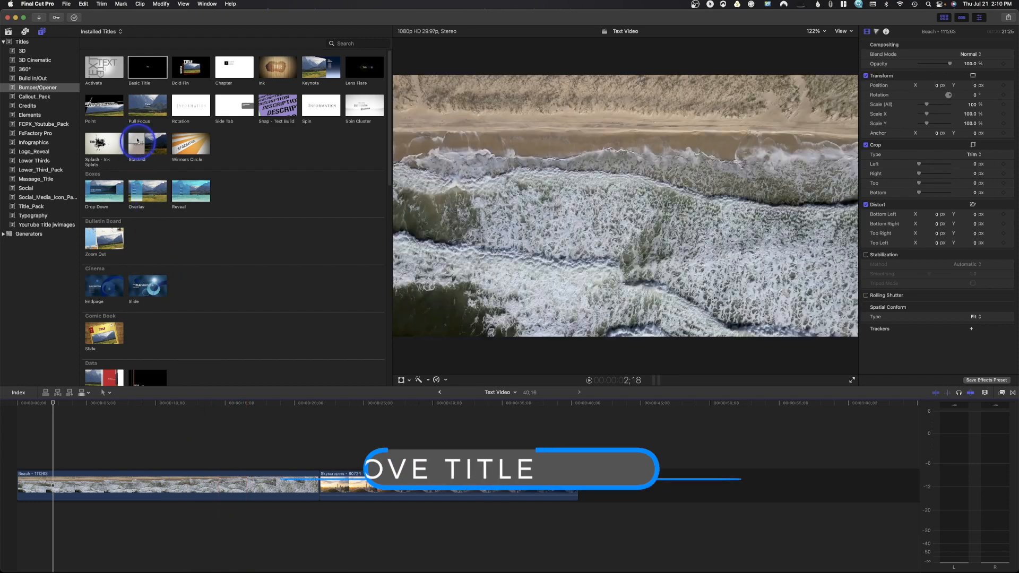
pyautogui.click(148, 73)
pyautogui.moveTo(147, 72); pyautogui.dragTo(22, 483)
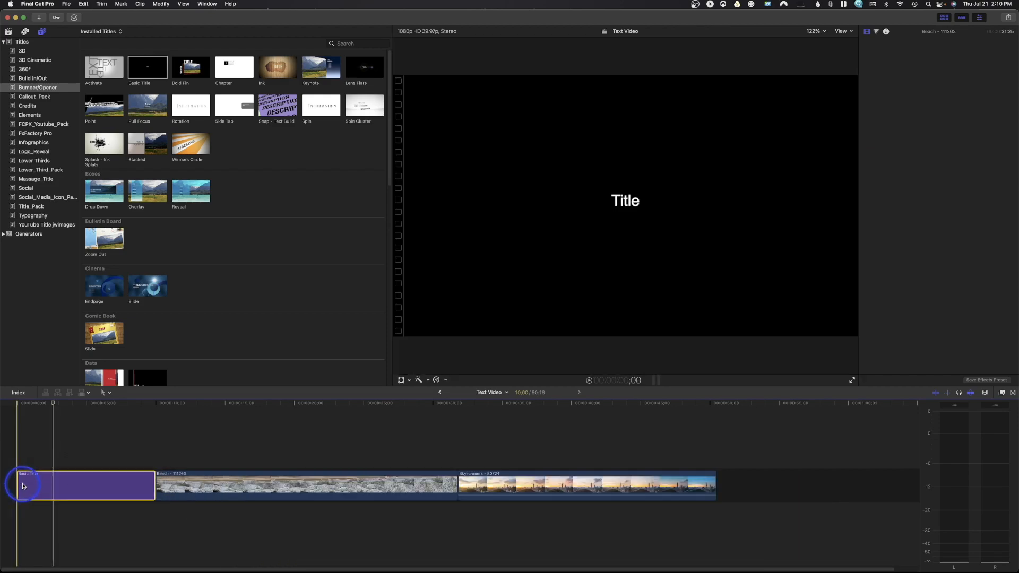
# Step: Connect the Basic Title above the start of the Beach clip, and return it to the primary storyline before that clip
pyautogui.click(103, 478)
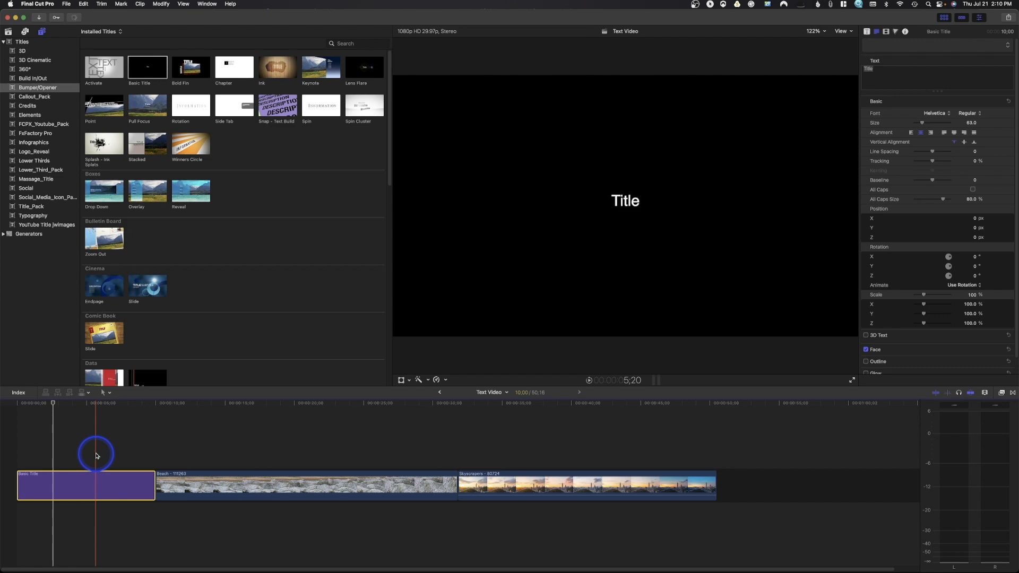
pyautogui.moveTo(91, 478)
pyautogui.mouseDown()
pyautogui.moveTo(116, 466)
pyautogui.moveTo(97, 464)
pyautogui.mouseUp()
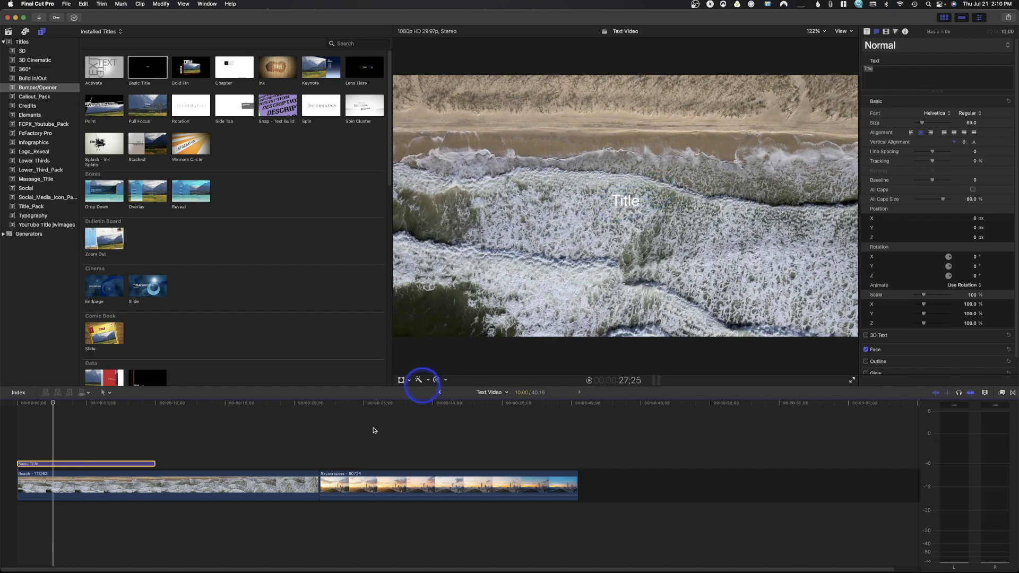
pyautogui.moveTo(114, 464); pyautogui.dragTo(14, 480)
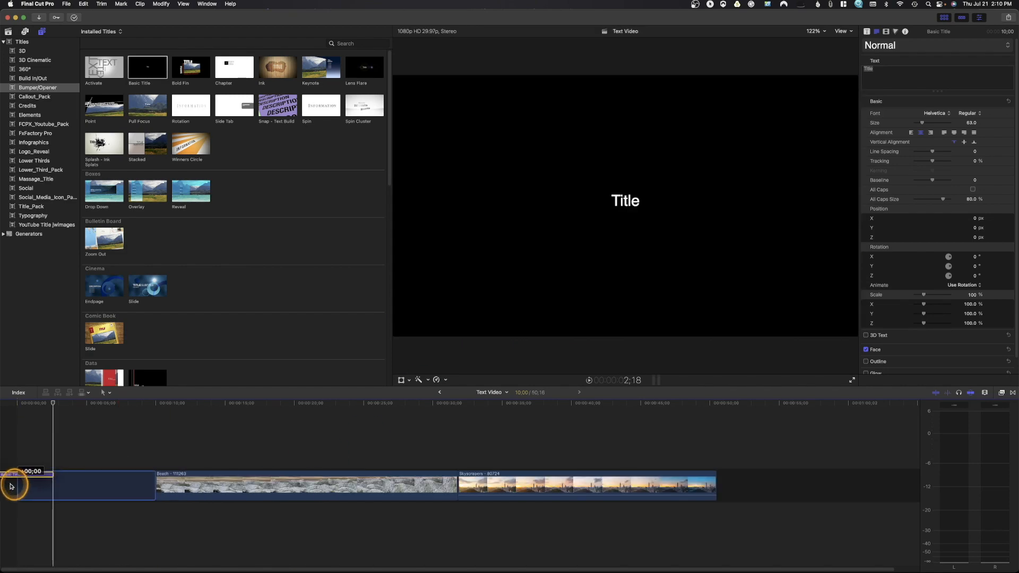
# Step: Place the green iMovie solid generator at the start of the primary storyline as a background beneath the Basic Title
pyautogui.click(105, 487)
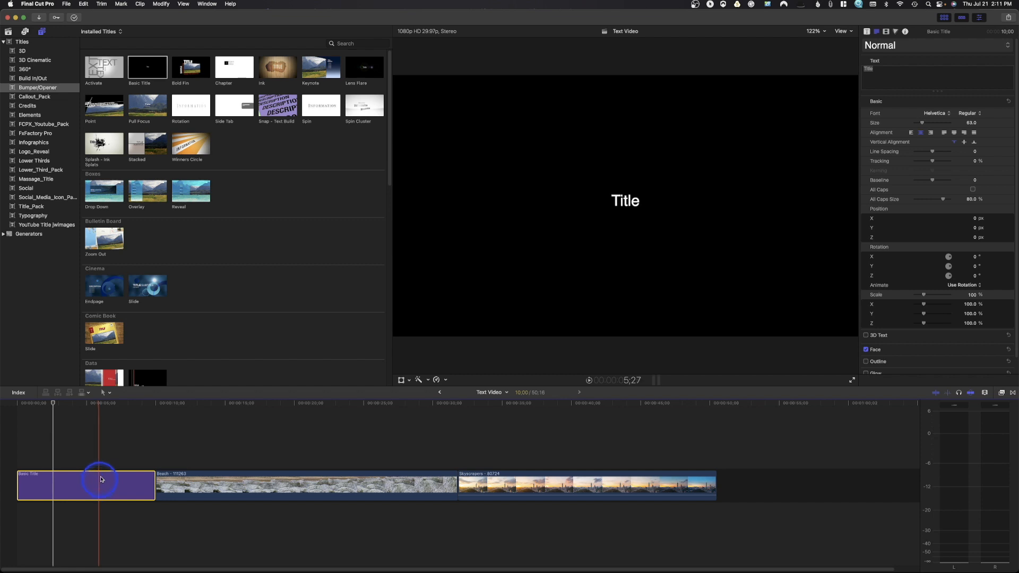
pyautogui.click(3, 234)
pyautogui.click(24, 308)
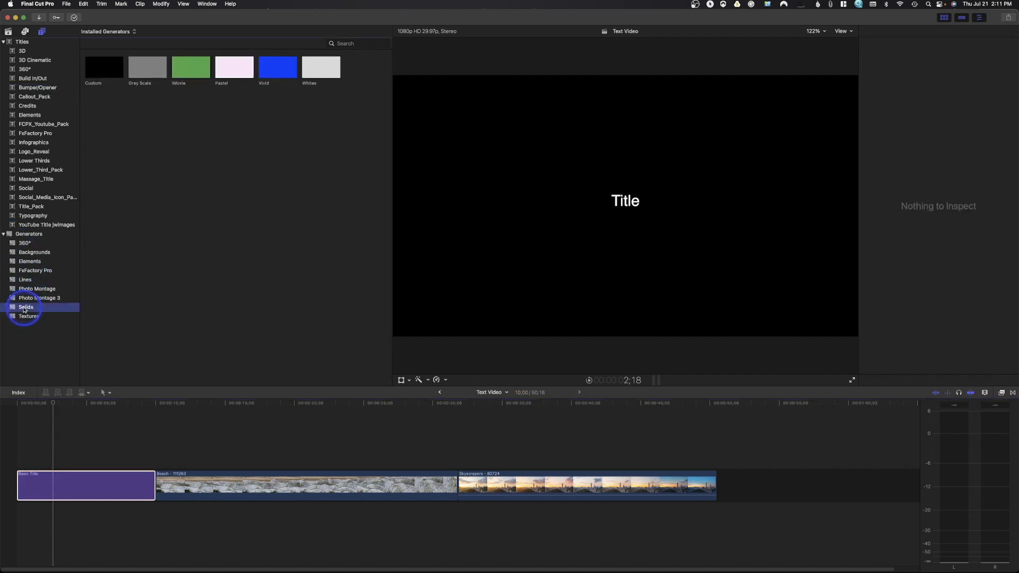
pyautogui.click(188, 68)
pyautogui.moveTo(188, 69); pyautogui.dragTo(97, 456)
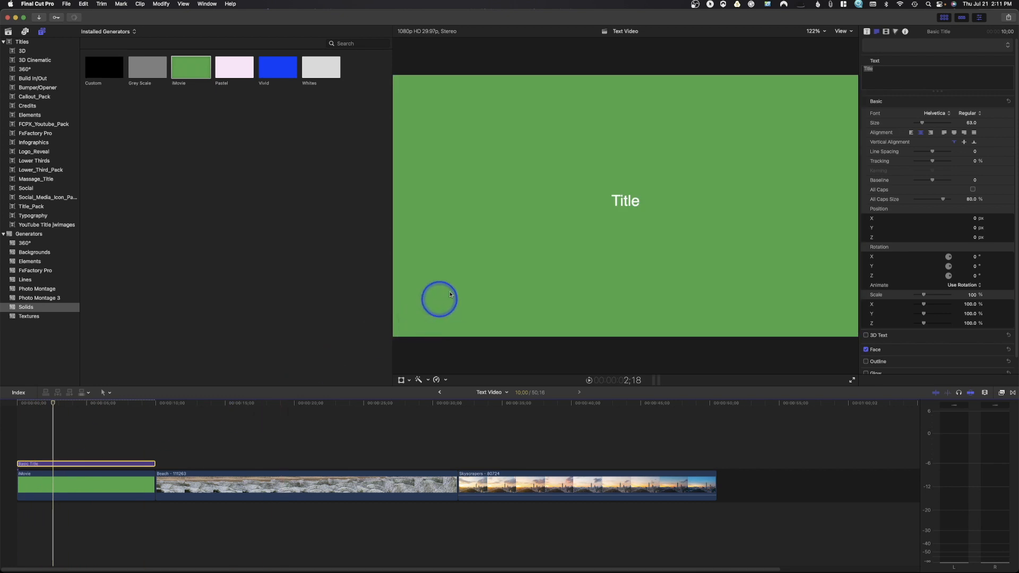
pyautogui.click(630, 204)
pyautogui.click(635, 209)
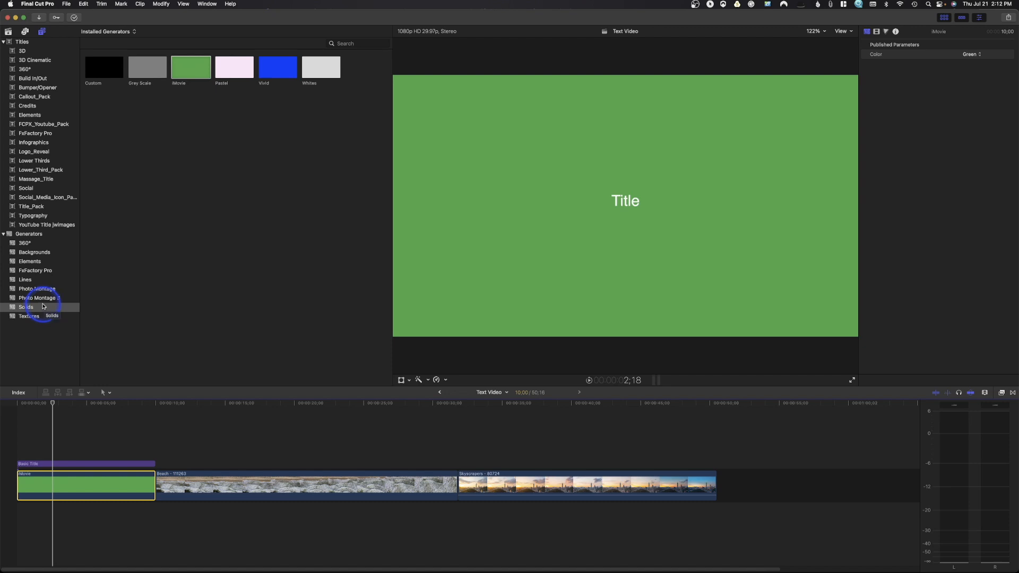
# Step: Collapse the Generators group and show the Bumper/Opener titles in the browser
pyautogui.click(4, 234)
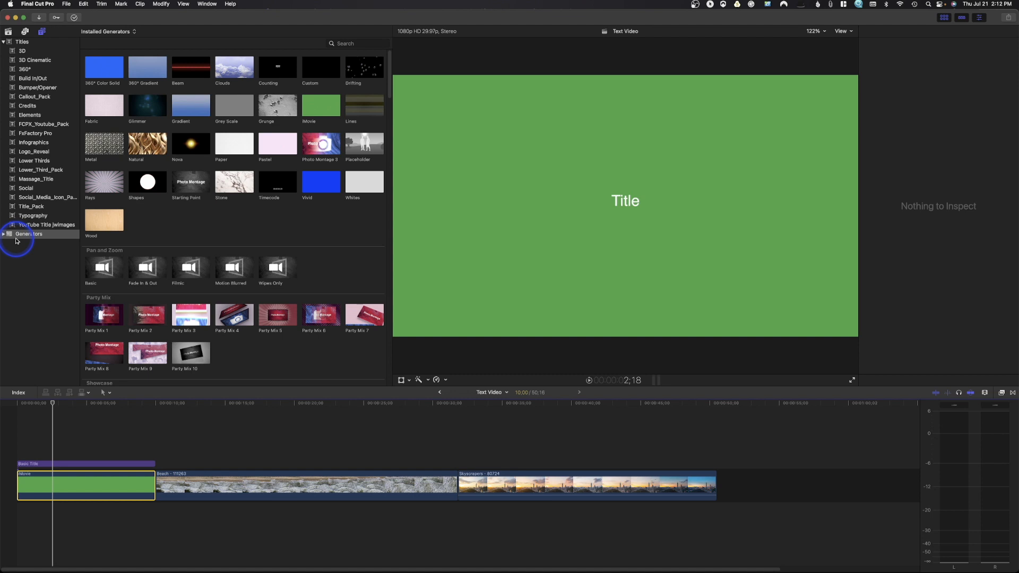
pyautogui.click(28, 87)
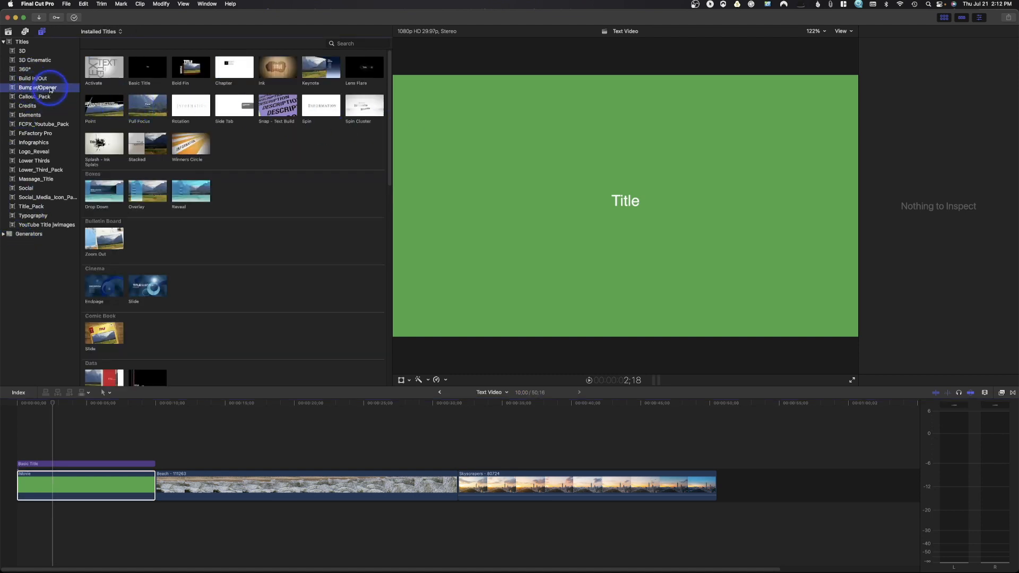
pyautogui.moveTo(2, 571)
pyautogui.click(156, 508)
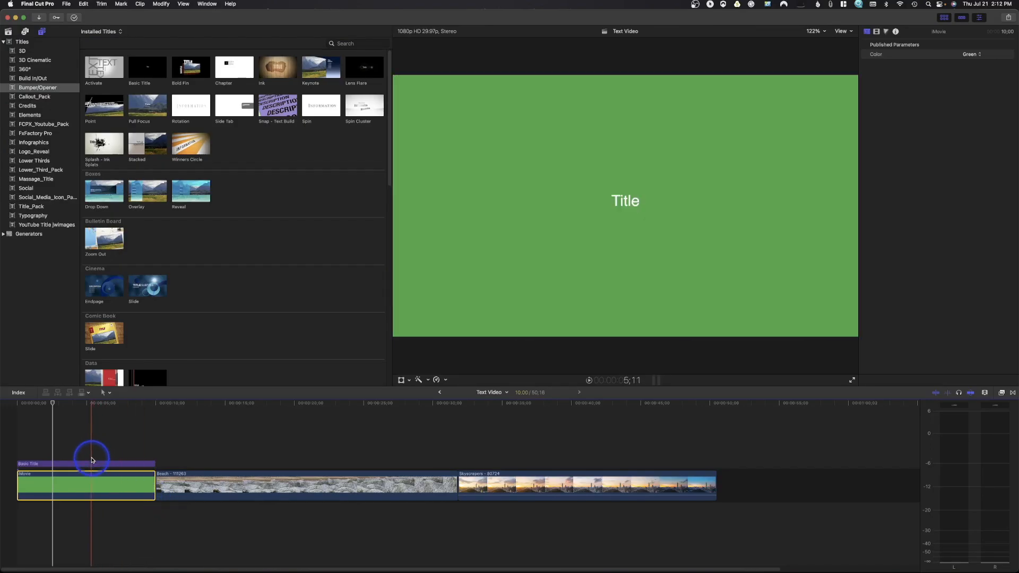
# Step: Place the playhead over the Basic Title above the green background and select that title clip in the timeline
pyautogui.click(91, 464)
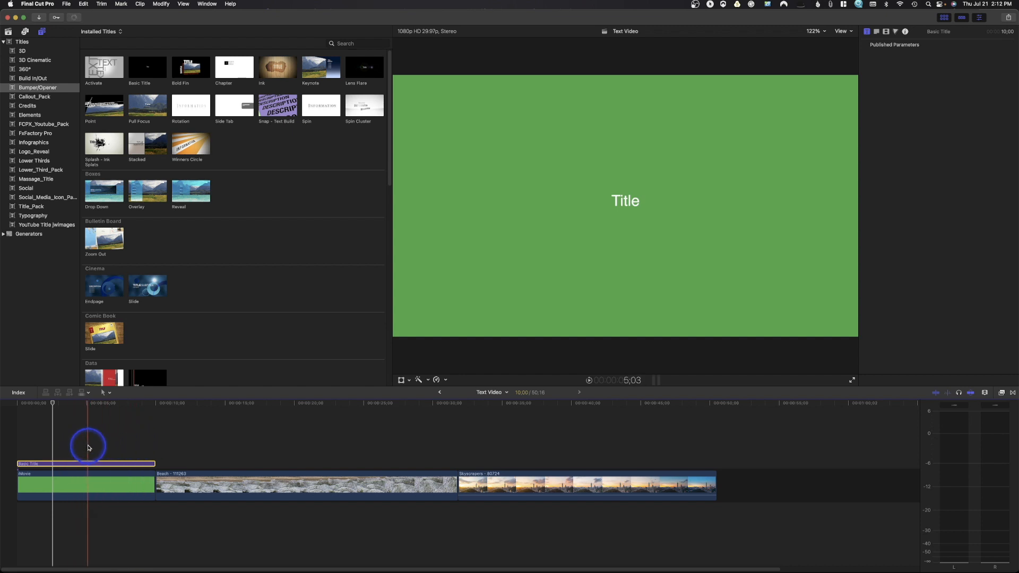
pyautogui.click(296, 439)
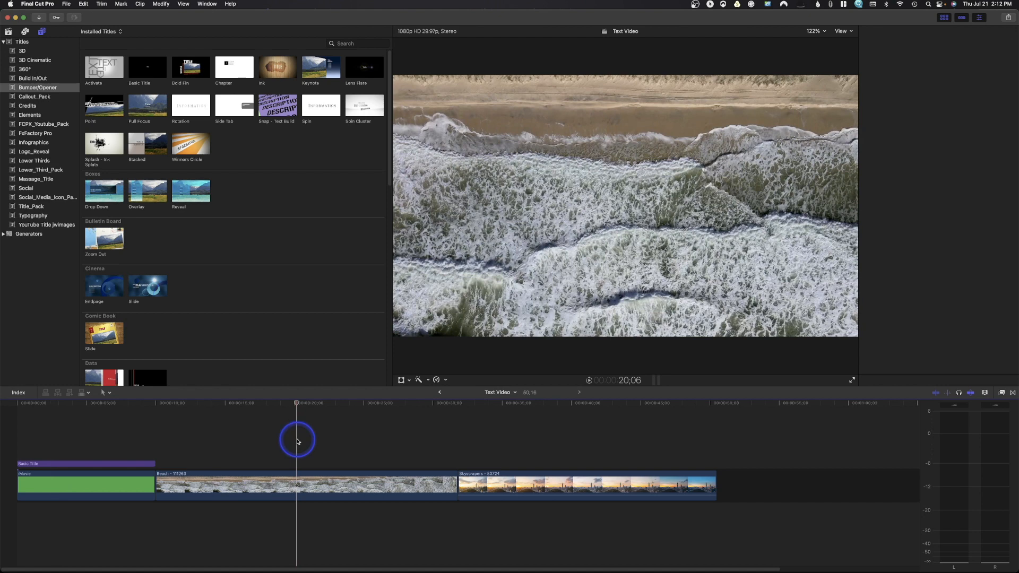
pyautogui.click(86, 443)
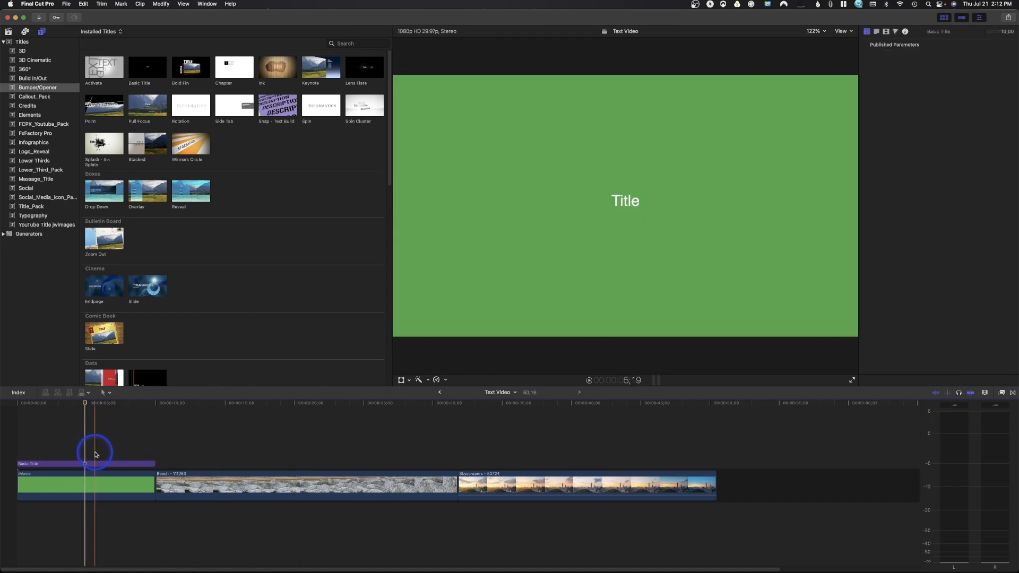
pyautogui.click(96, 463)
pyautogui.click(95, 462)
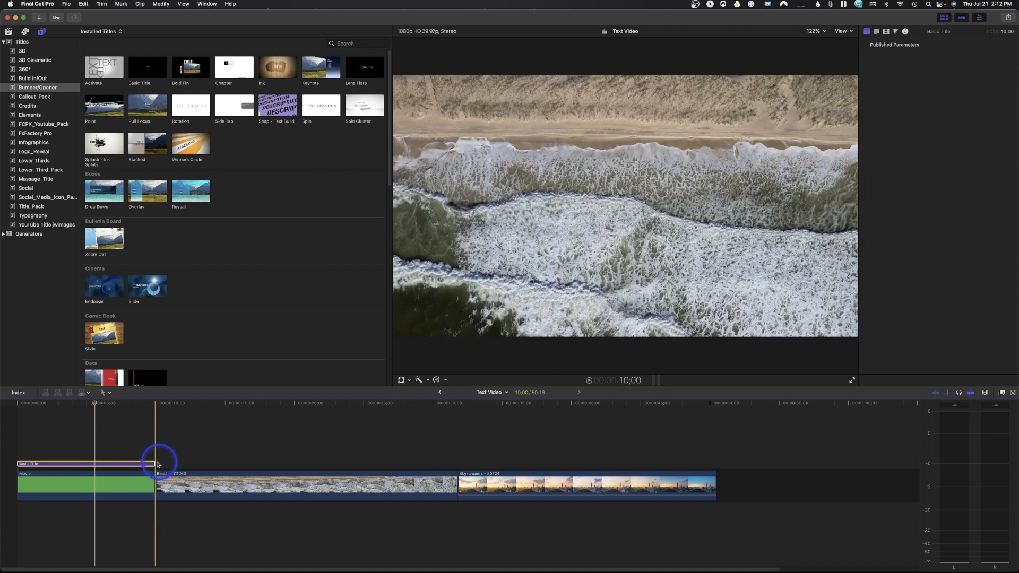
pyautogui.moveTo(154, 464)
pyautogui.mouseDown()
pyautogui.moveTo(124, 466)
pyautogui.moveTo(200, 462)
pyautogui.moveTo(151, 464)
pyautogui.mouseUp()
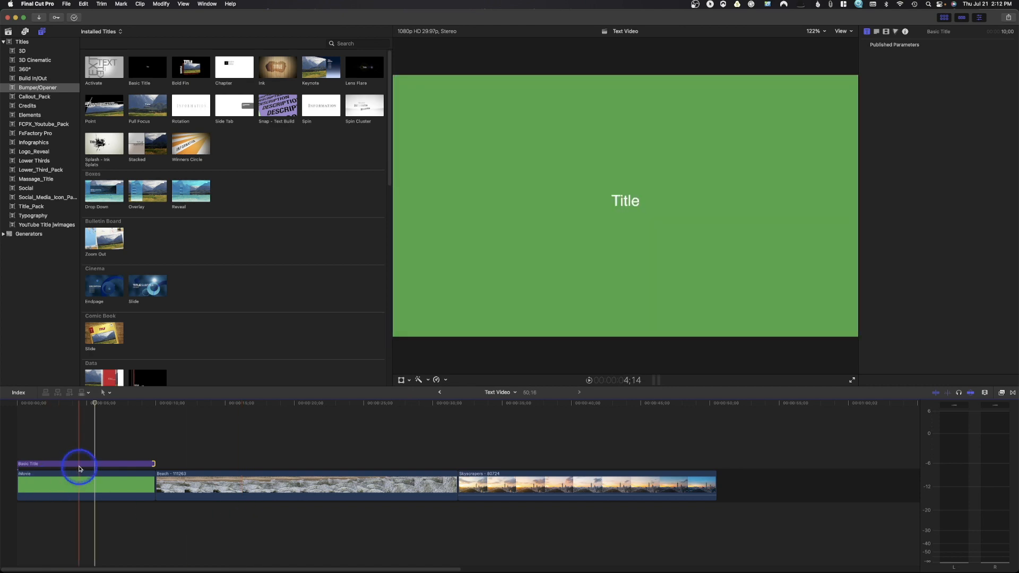
pyautogui.click(80, 465)
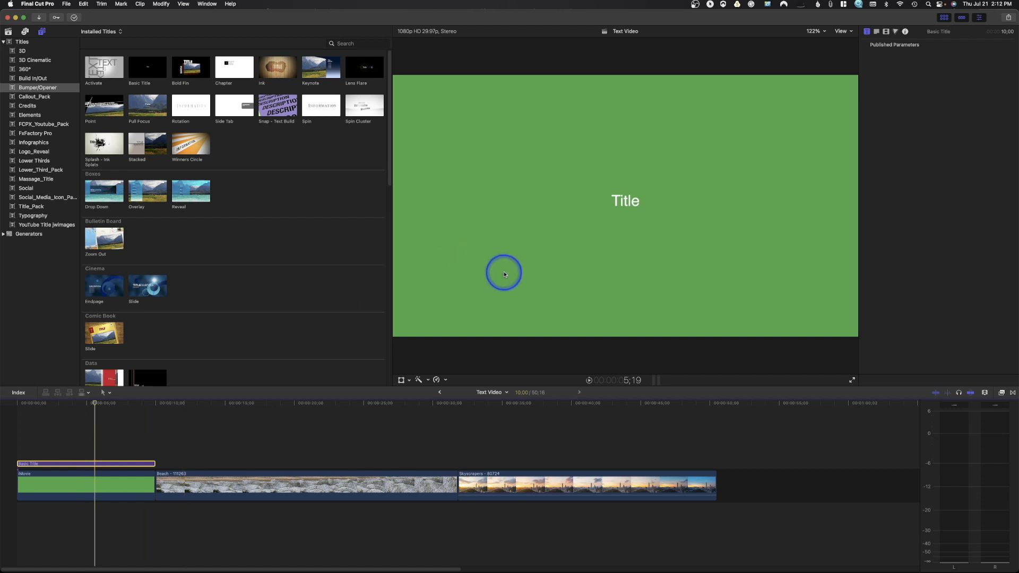
# Step: Open the Basic Title's text settings and replace its placeholder text with "Fancy Title"
pyautogui.click(624, 201)
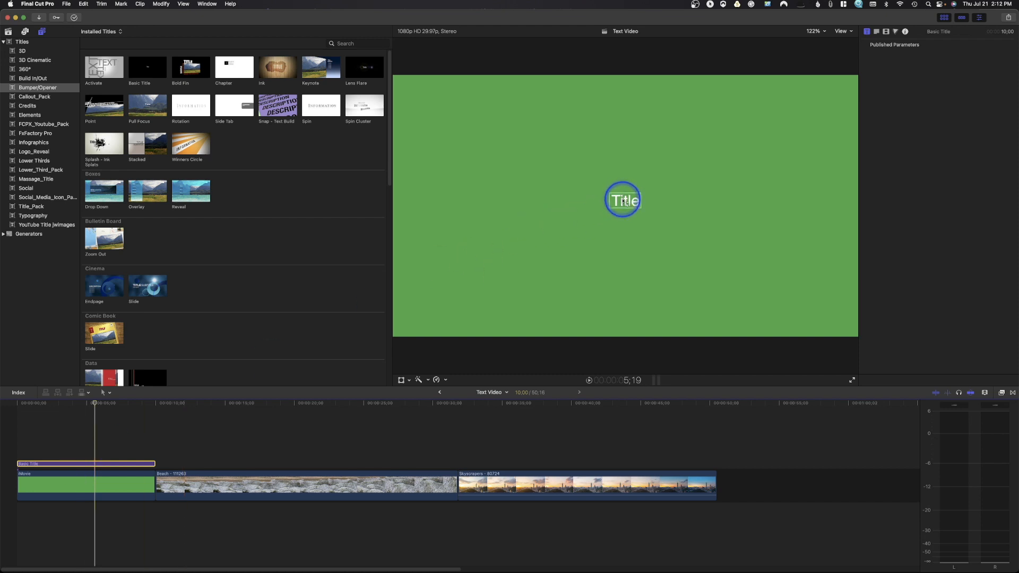
pyautogui.doubleClick(625, 201)
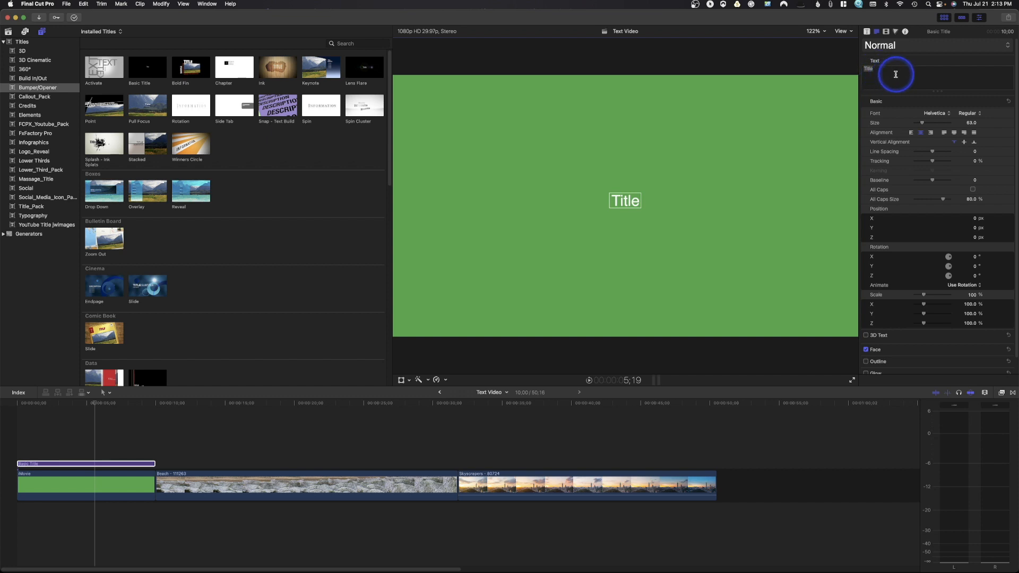
pyautogui.moveTo(884, 69); pyautogui.dragTo(846, 63)
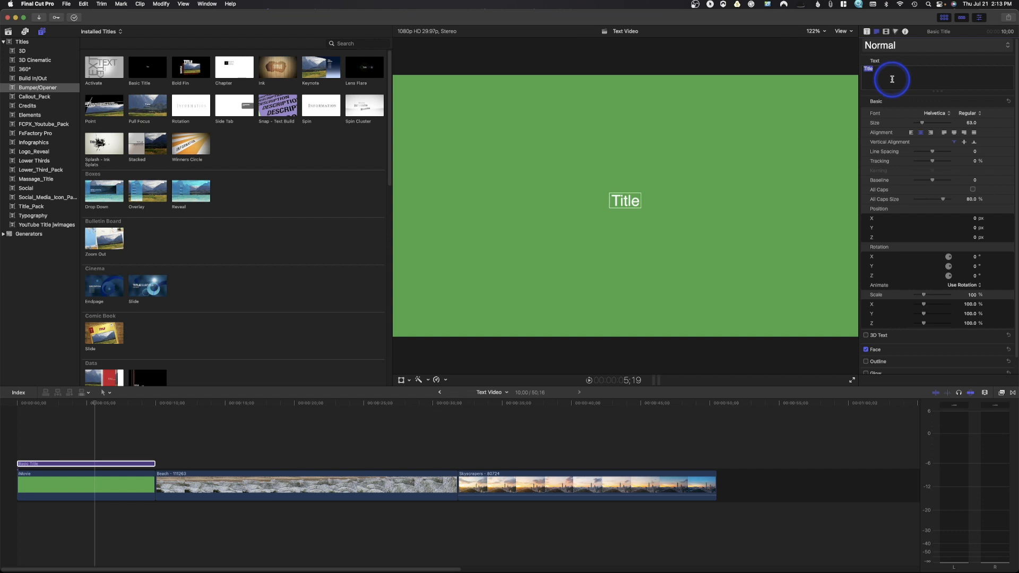
pyautogui.write('Fancy Title')
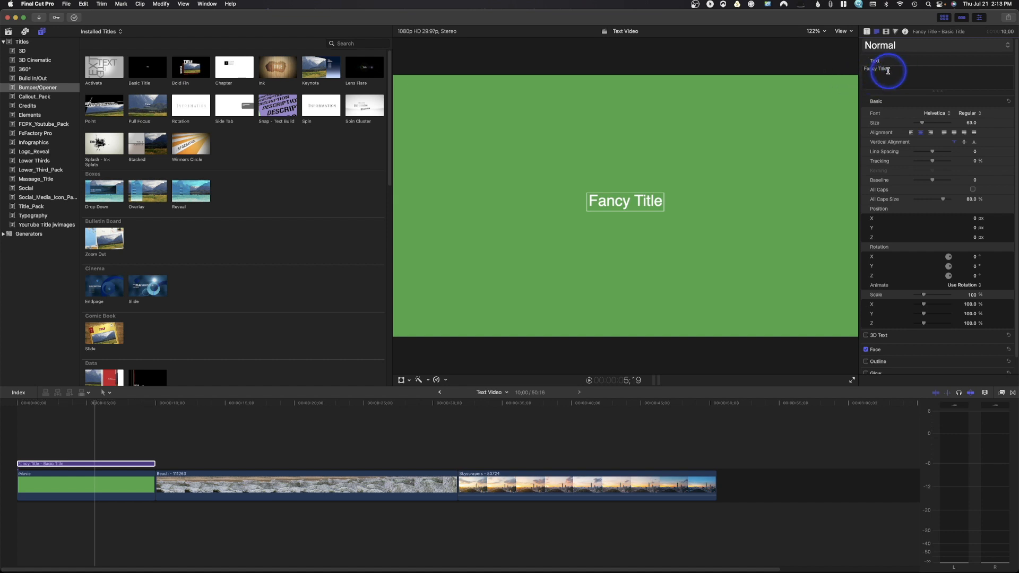
# Step: Replace the title text with "FANCY TITLE" in capital letters
pyautogui.moveTo(890, 69); pyautogui.dragTo(861, 84)
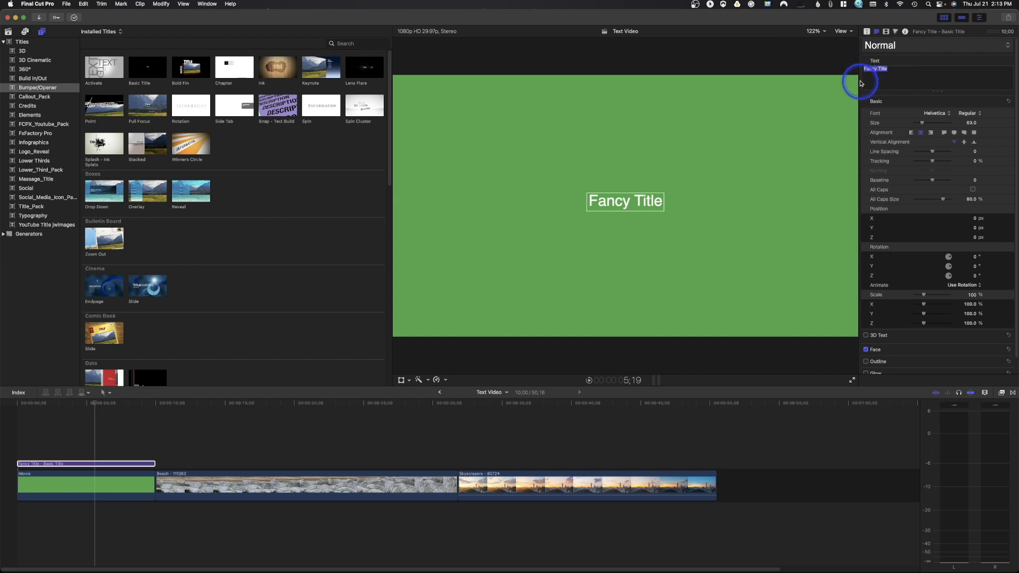
pyautogui.write('FA')
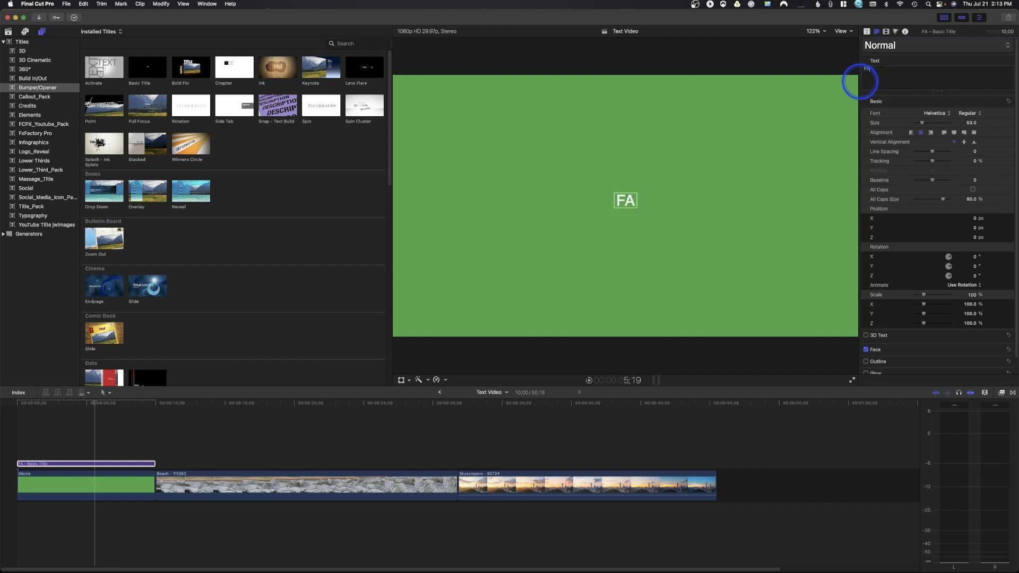
pyautogui.write('NCY')
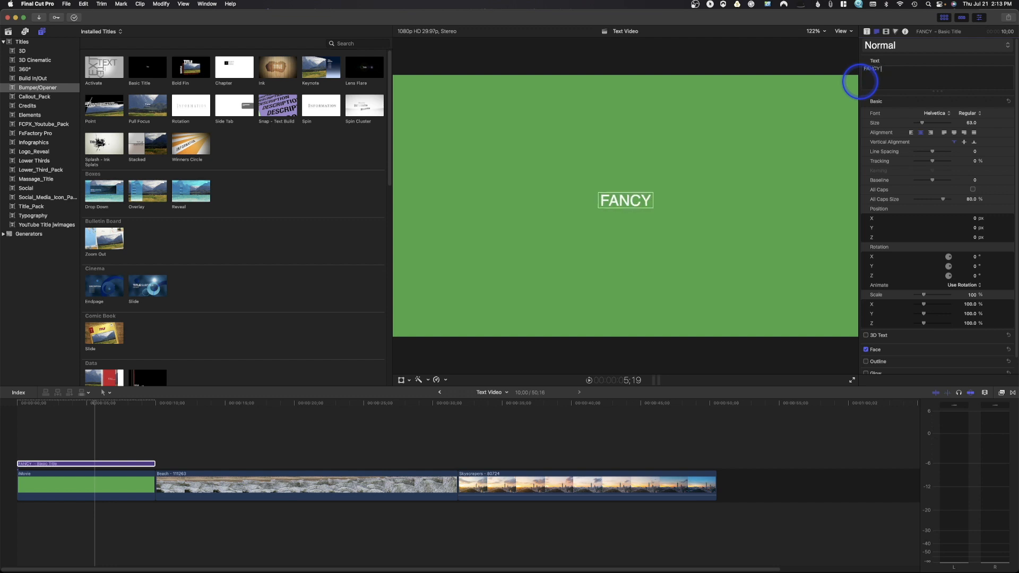
pyautogui.write(' TITLE')
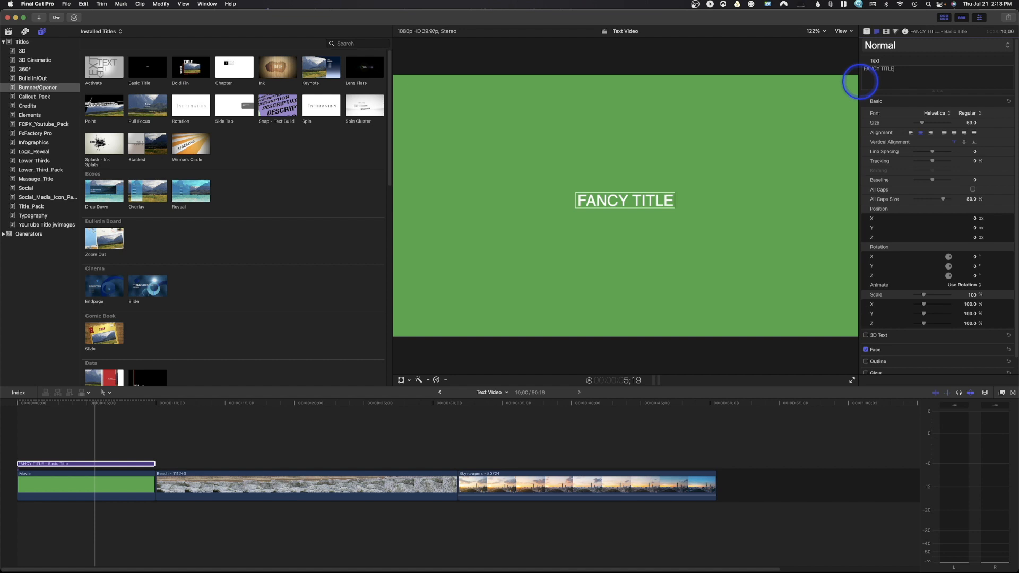
# Step: Delete the capitalised wording after its first letter and change the title text back to "Fancy Title"
pyautogui.press('BackSpace')
pyautogui.press('BackSpace')
pyautogui.press('BackSpace')
pyautogui.press('BackSpace')
pyautogui.press('BackSpace')
pyautogui.press('BackSpace')
pyautogui.press('BackSpace')
pyautogui.press('BackSpace')
pyautogui.press('BackSpace')
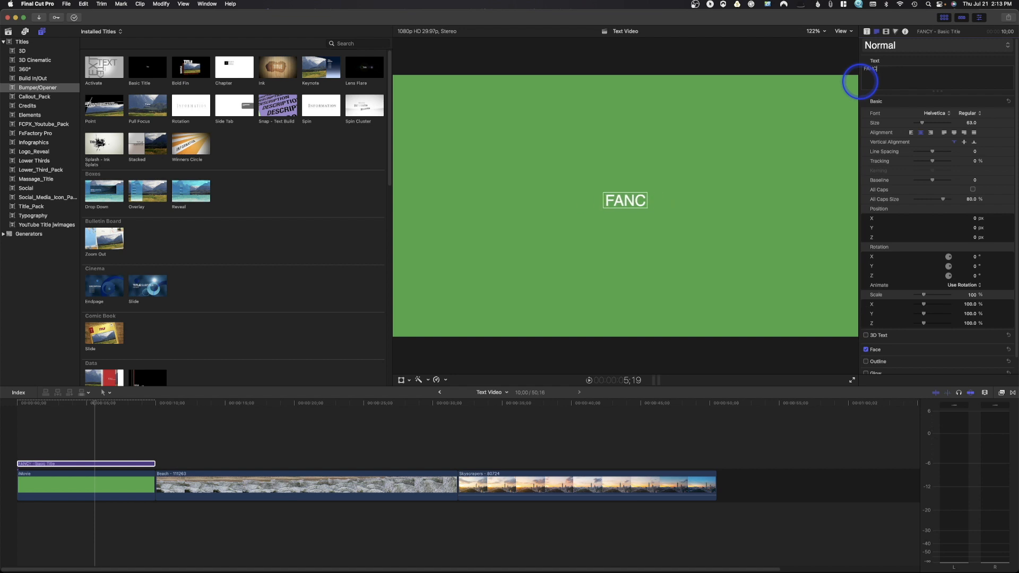
pyautogui.press('BackSpace')
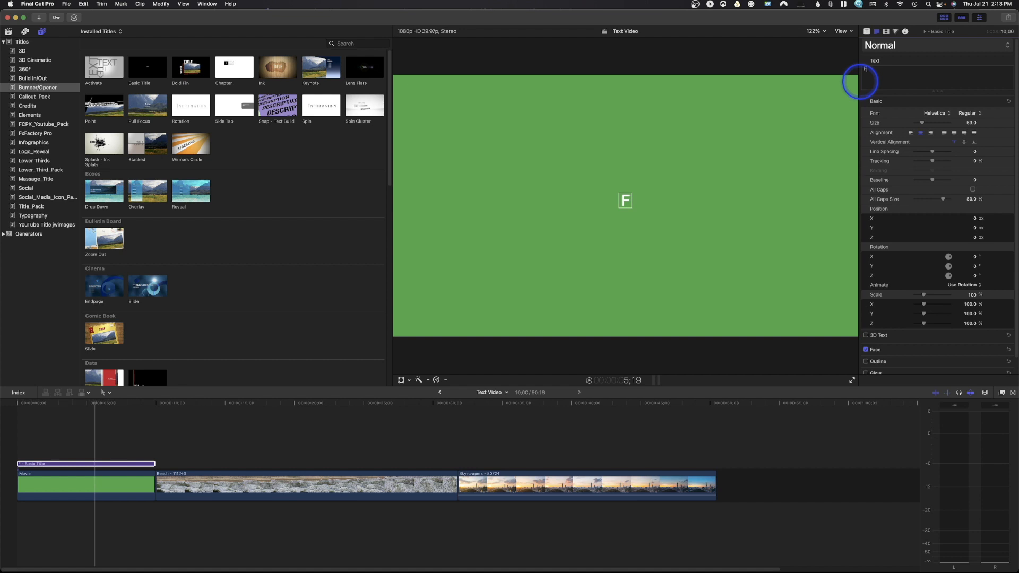
pyautogui.write('an')
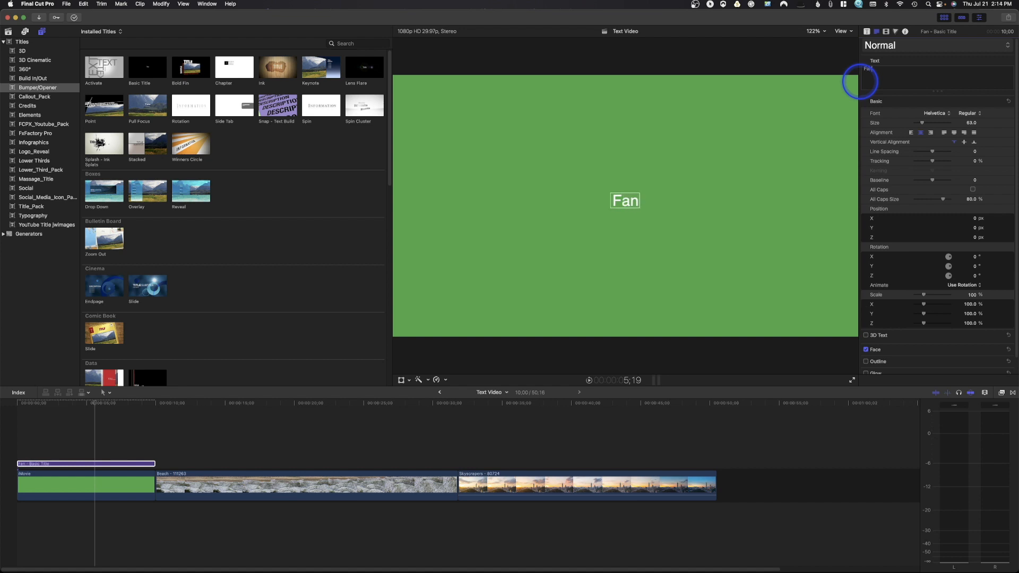
pyautogui.write('cy Title')
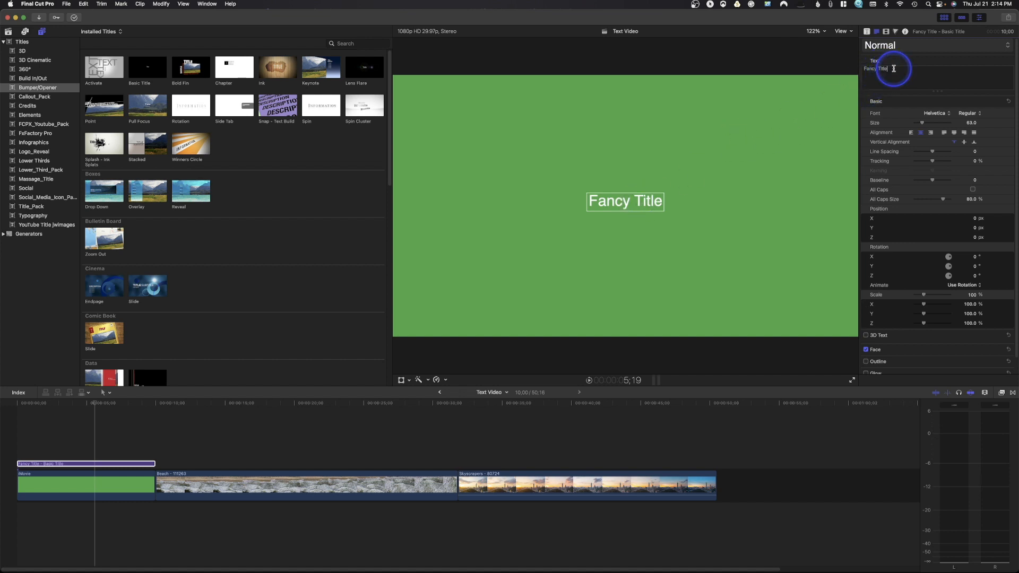
# Step: Add a second line reading "FCPX" below the "Fancy Title" line
pyautogui.press('Return')
pyautogui.write('FC')
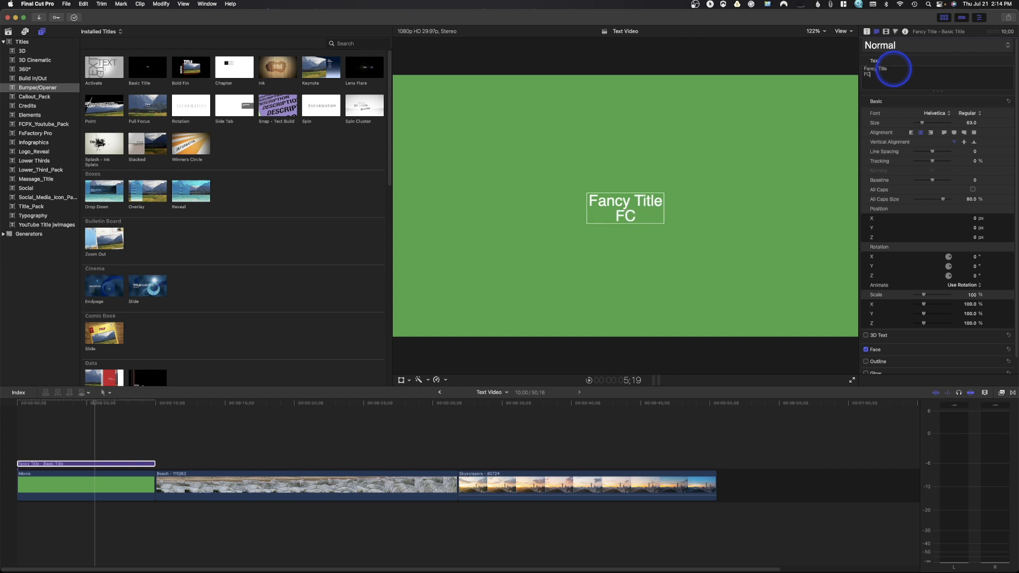
pyautogui.write('PX')
# Step: Select both lines of the title text and increase their font size to 84
pyautogui.tripleClick(873, 71)
pyautogui.moveTo(881, 74); pyautogui.dragTo(855, 73)
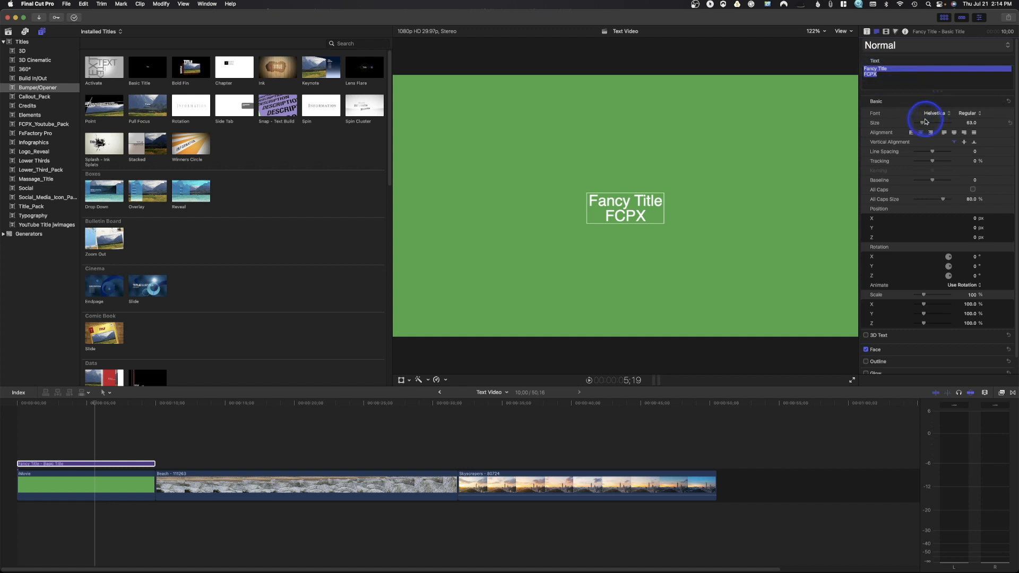
pyautogui.moveTo(923, 125); pyautogui.dragTo(926, 126)
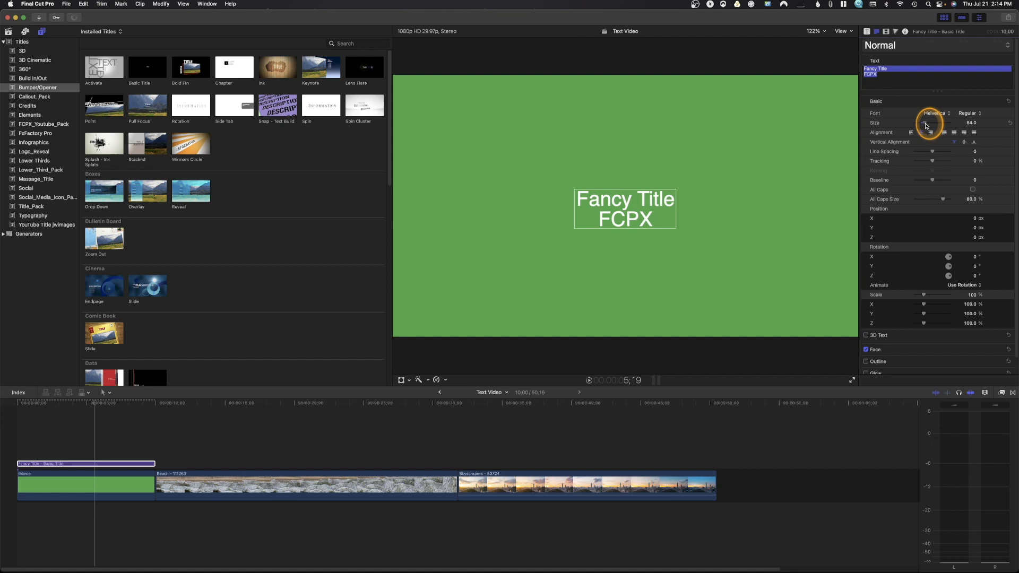
# Step: Set the font size of the "Fancy Title" line to 114 and the "FCPX" line to 108
pyautogui.click(899, 70)
pyautogui.moveTo(898, 69); pyautogui.dragTo(859, 64)
pyautogui.moveTo(924, 121); pyautogui.dragTo(928, 124)
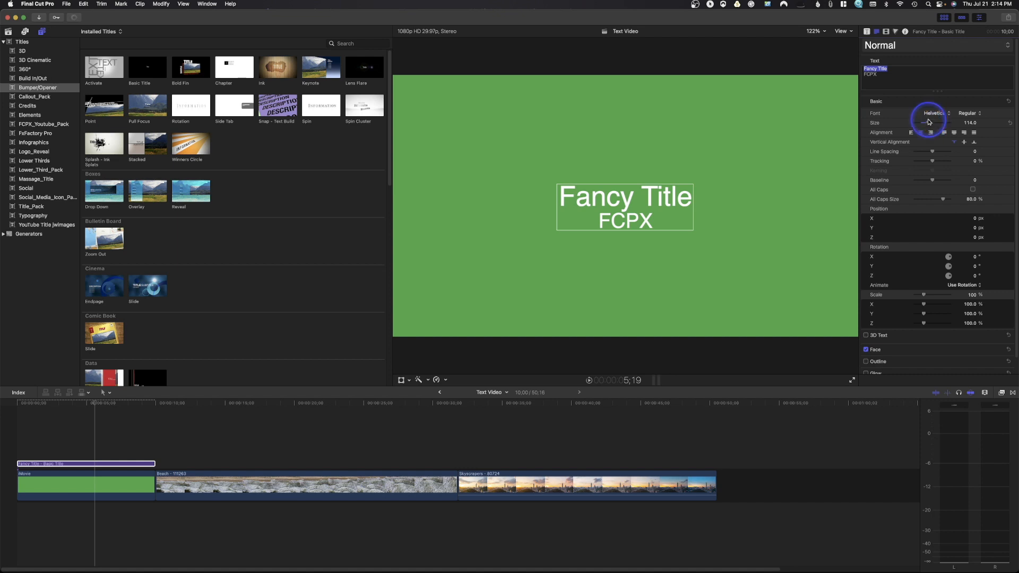
pyautogui.doubleClick(866, 75)
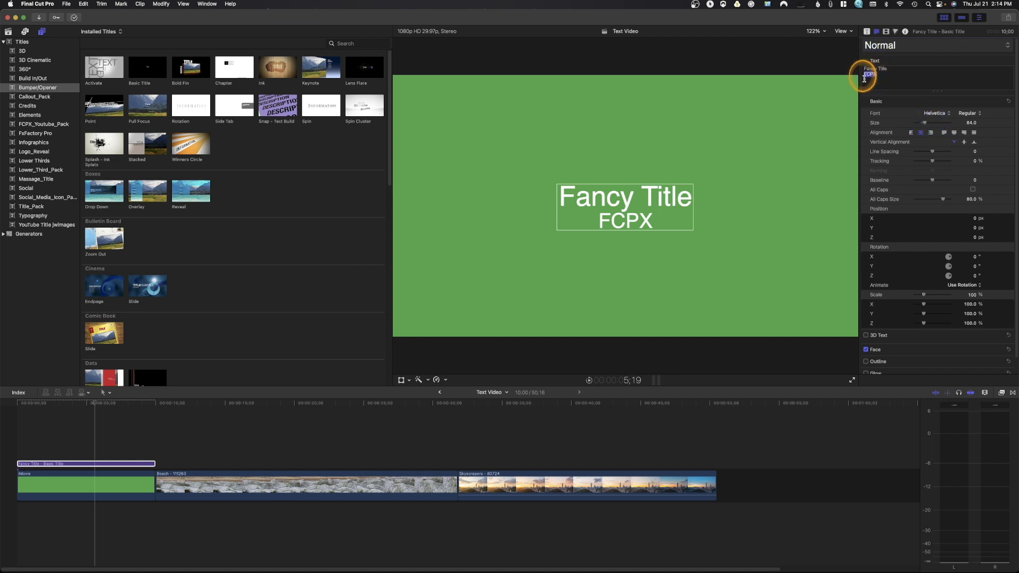
pyautogui.moveTo(927, 124); pyautogui.dragTo(928, 125)
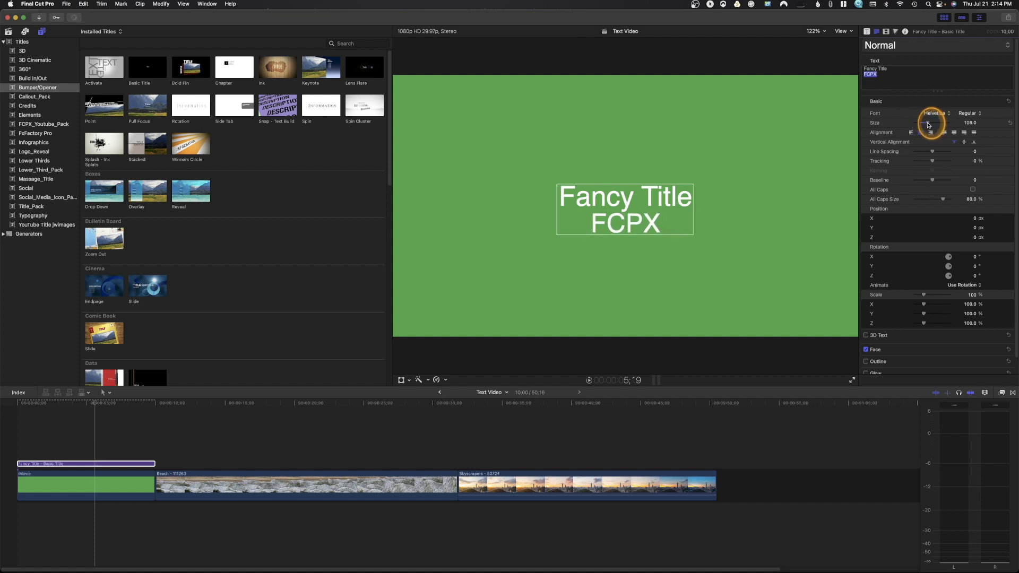
pyautogui.click(899, 73)
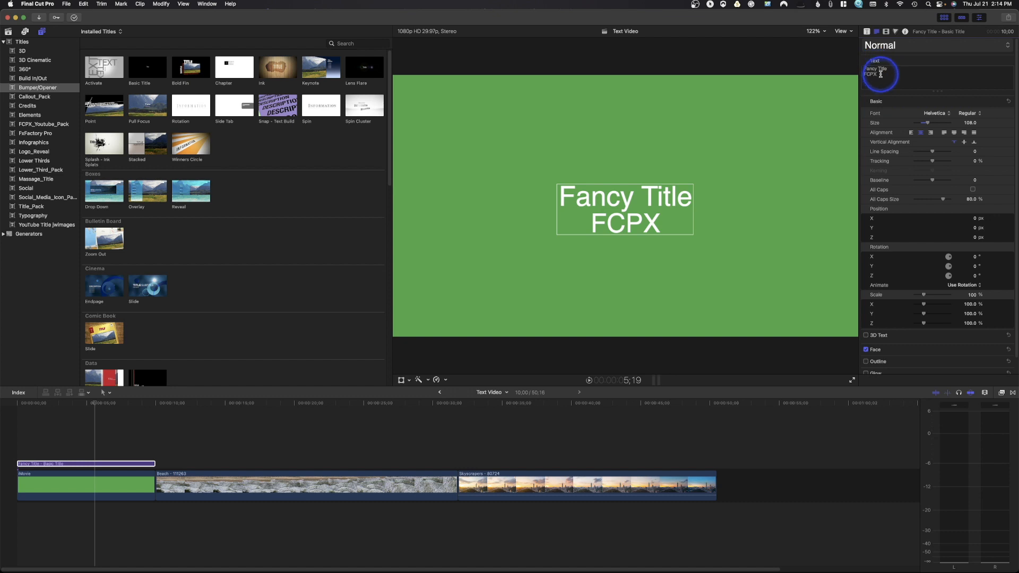
# Step: Look through the font list and the Helvetica style options, keeping the Regular style
pyautogui.click(933, 115)
pyautogui.click(933, 114)
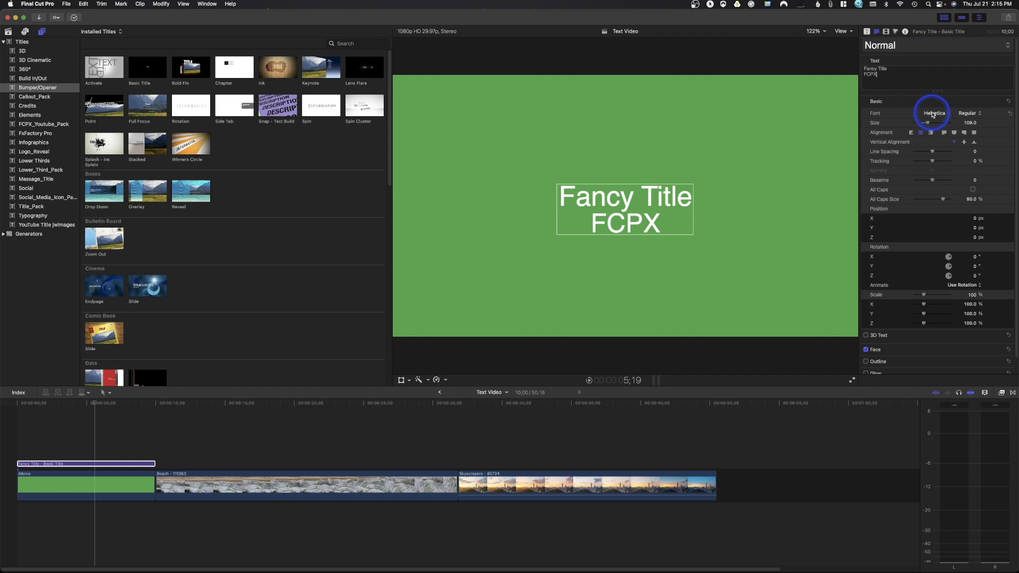
pyautogui.click(975, 114)
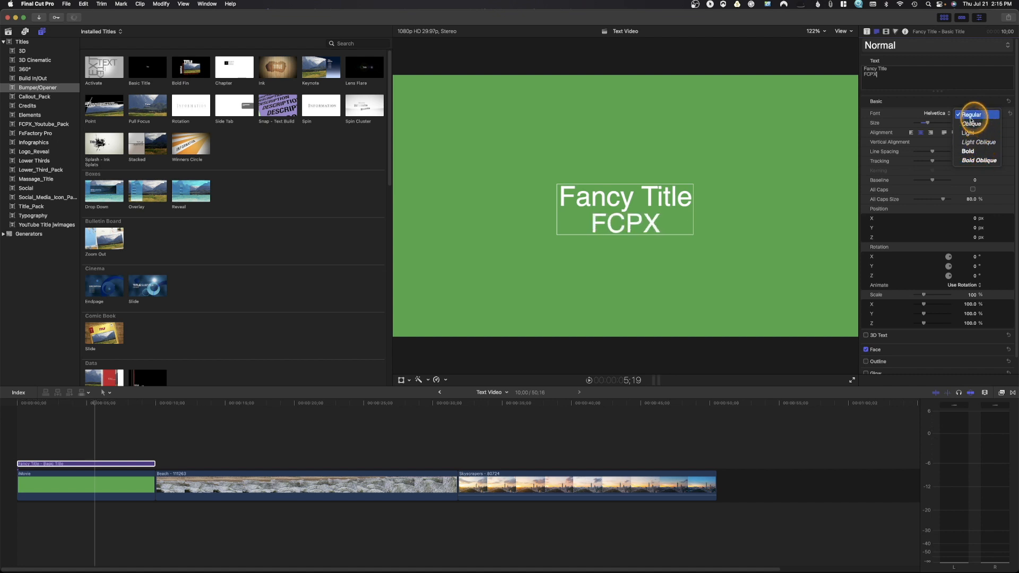
pyautogui.click(971, 117)
# Step: Change the "FCPX" line's font to Henny Penny and check which styles it offers, keeping Regular
pyautogui.click(935, 113)
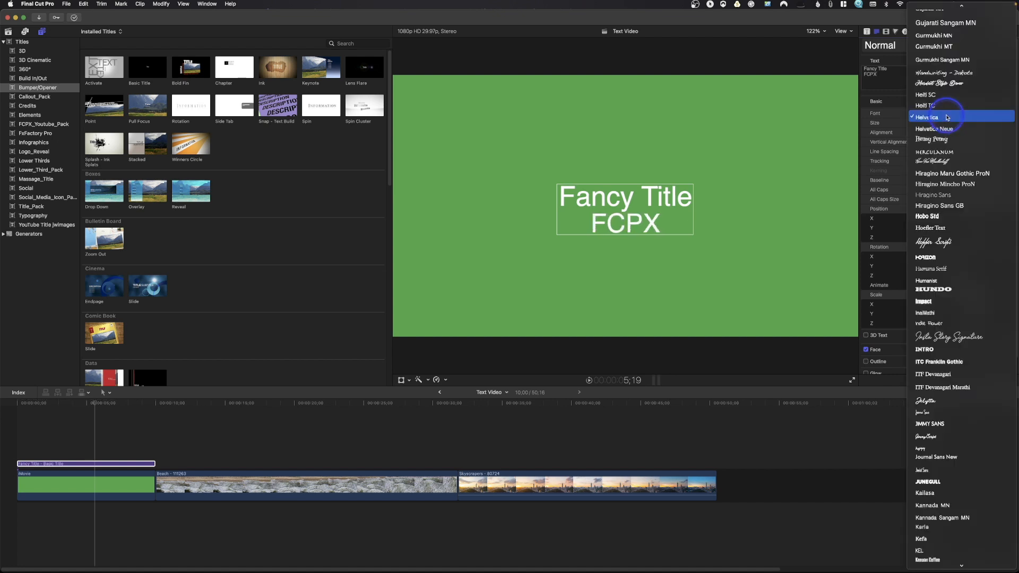
pyautogui.click(941, 143)
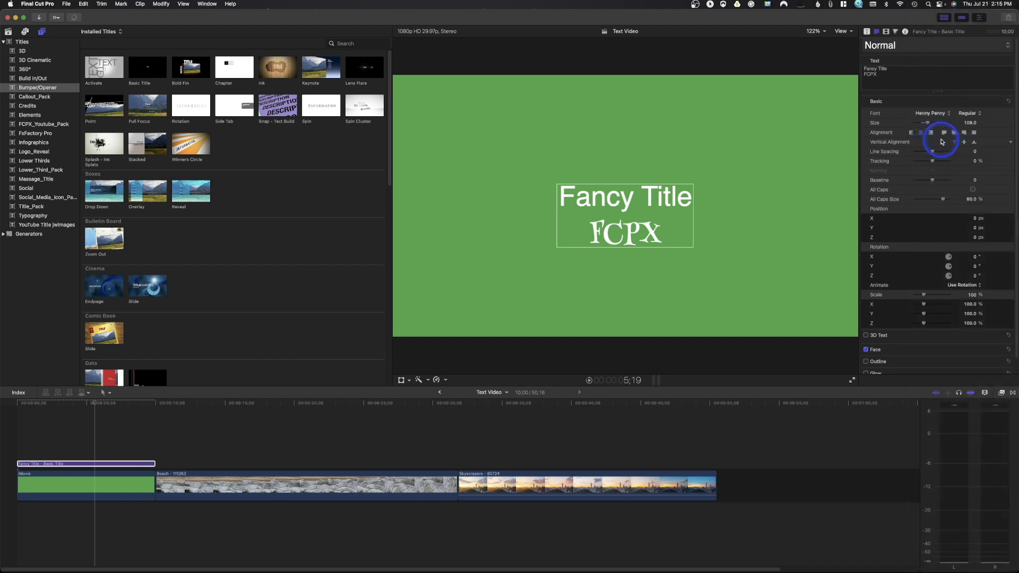
pyautogui.click(975, 115)
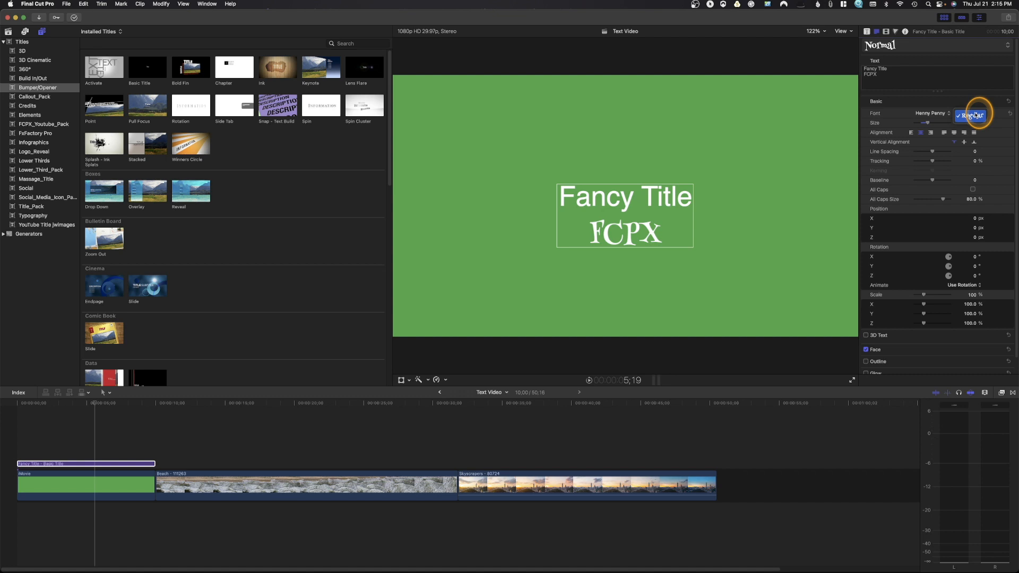
pyautogui.click(974, 115)
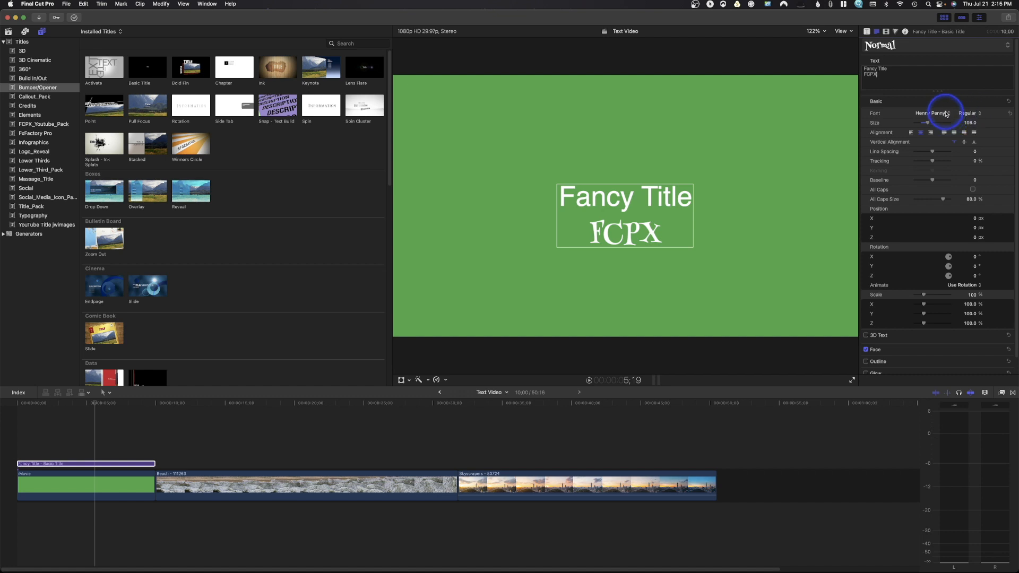
# Step: Return the "FCPX" line's font to Helvetica and finish editing the title text
pyautogui.click(945, 114)
pyautogui.click(936, 99)
pyautogui.click(815, 176)
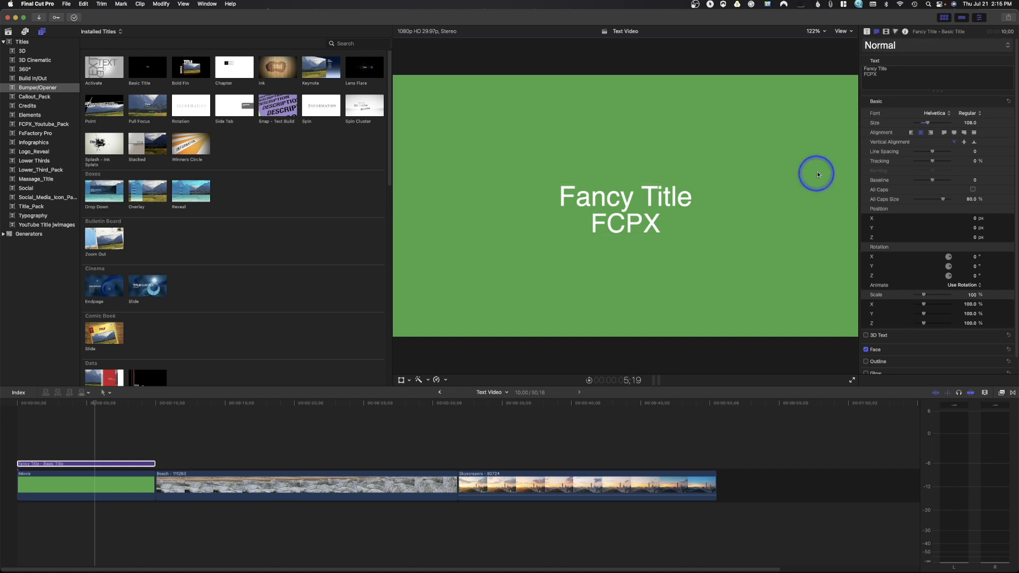
# Step: Try left and right alignment on the title and return it to centre alignment
pyautogui.click(911, 134)
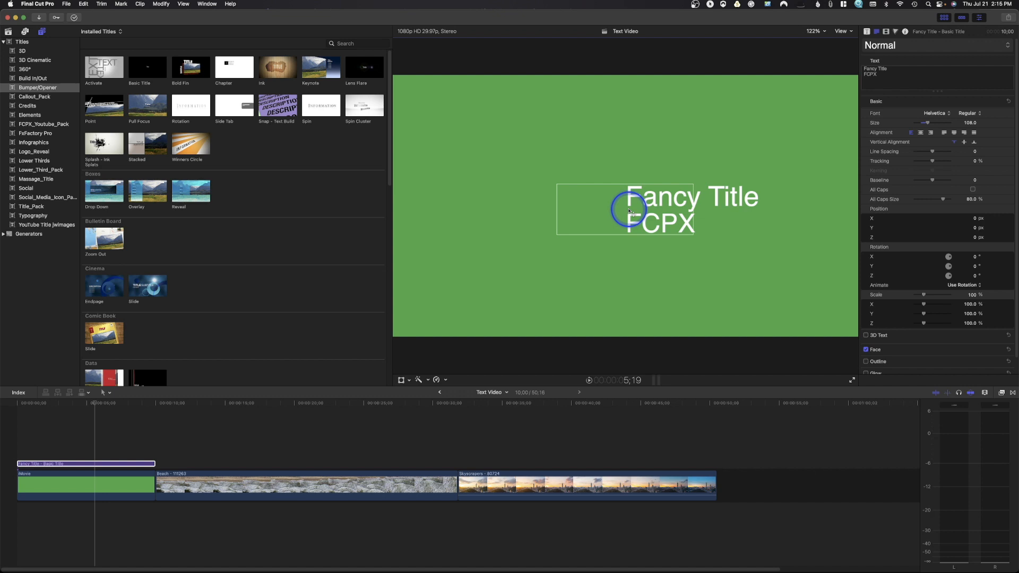
pyautogui.click(930, 132)
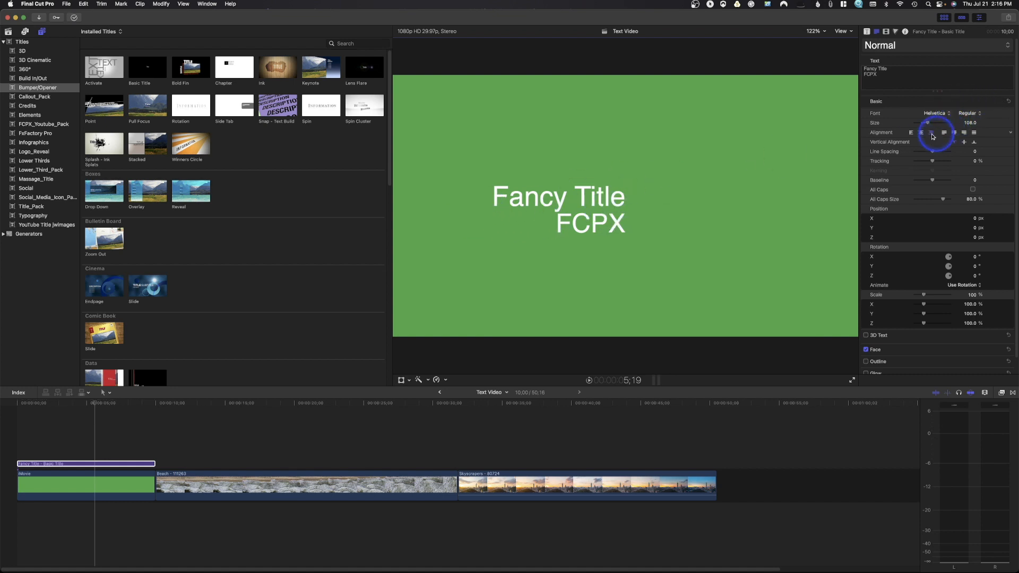
pyautogui.click(921, 133)
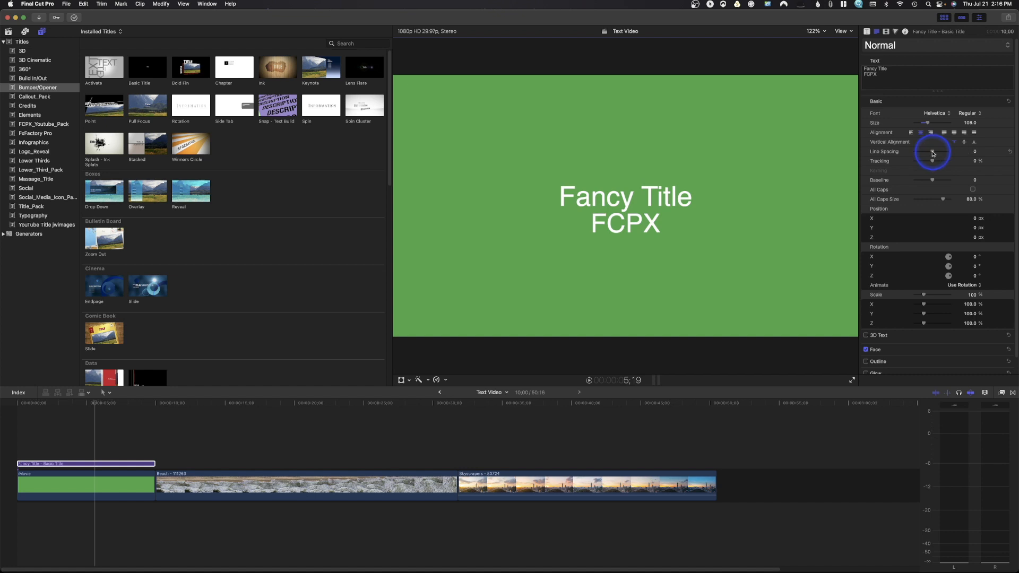
# Step: Try a line spacing of 63 on both title lines, return it to 0 and set their tracking to 12.96%
pyautogui.moveTo(932, 153)
pyautogui.mouseDown()
pyautogui.moveTo(949, 154)
pyautogui.moveTo(933, 153)
pyautogui.mouseUp()
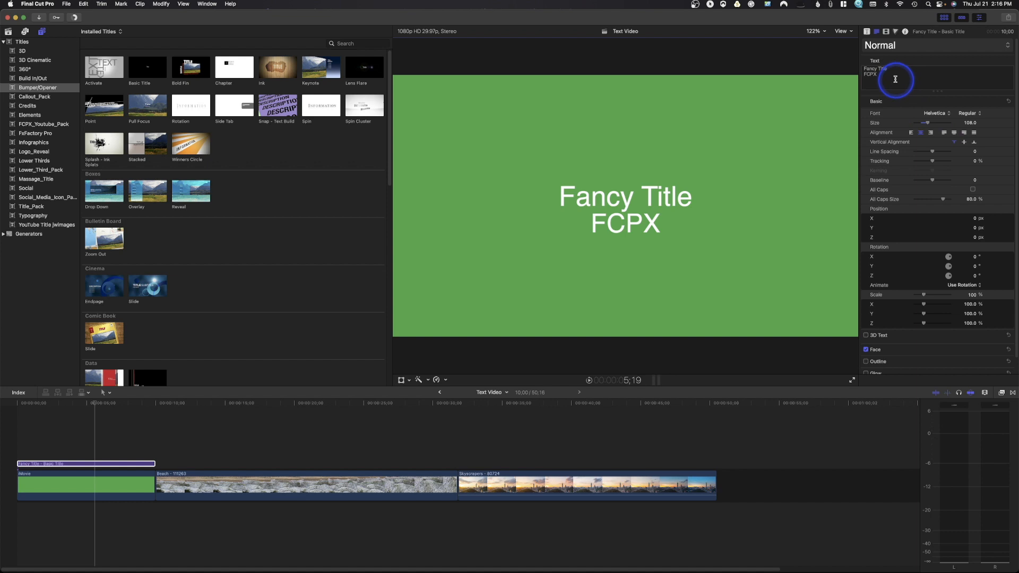
pyautogui.moveTo(892, 76); pyautogui.dragTo(865, 69)
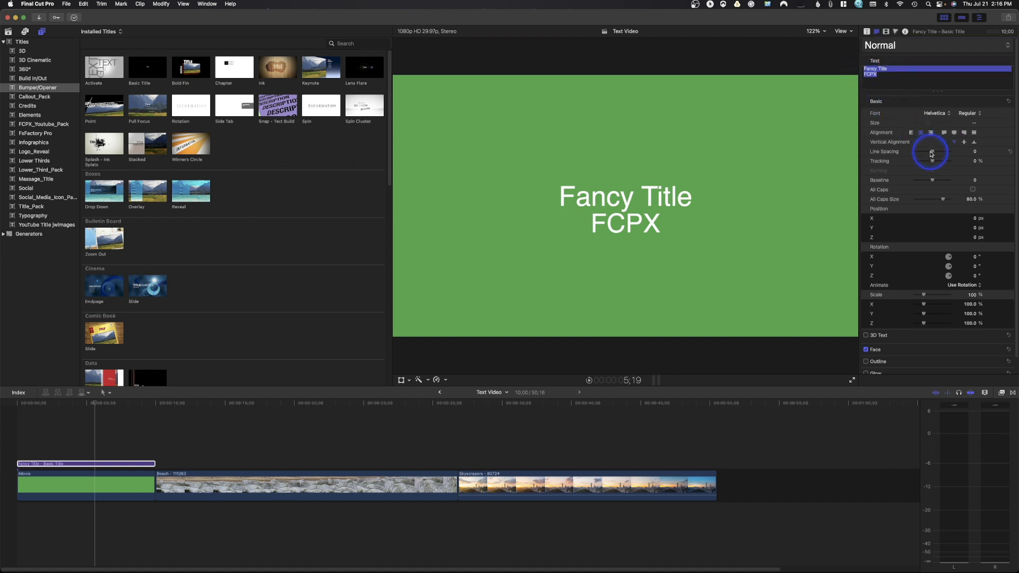
pyautogui.moveTo(933, 152)
pyautogui.mouseDown()
pyautogui.moveTo(952, 153)
pyautogui.moveTo(943, 153)
pyautogui.mouseUp()
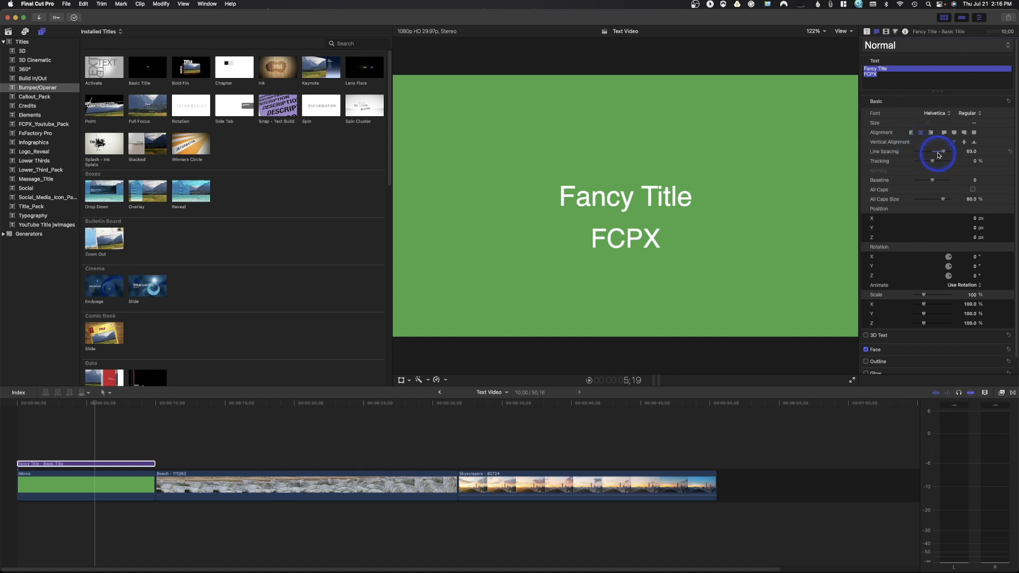
pyautogui.moveTo(937, 153); pyautogui.dragTo(932, 154)
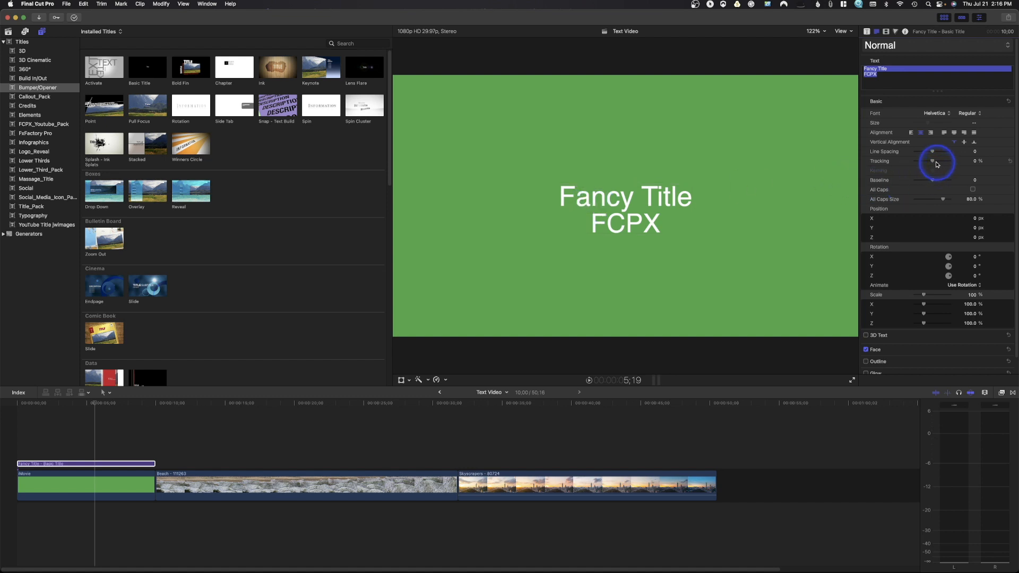
pyautogui.moveTo(933, 161); pyautogui.dragTo(935, 164)
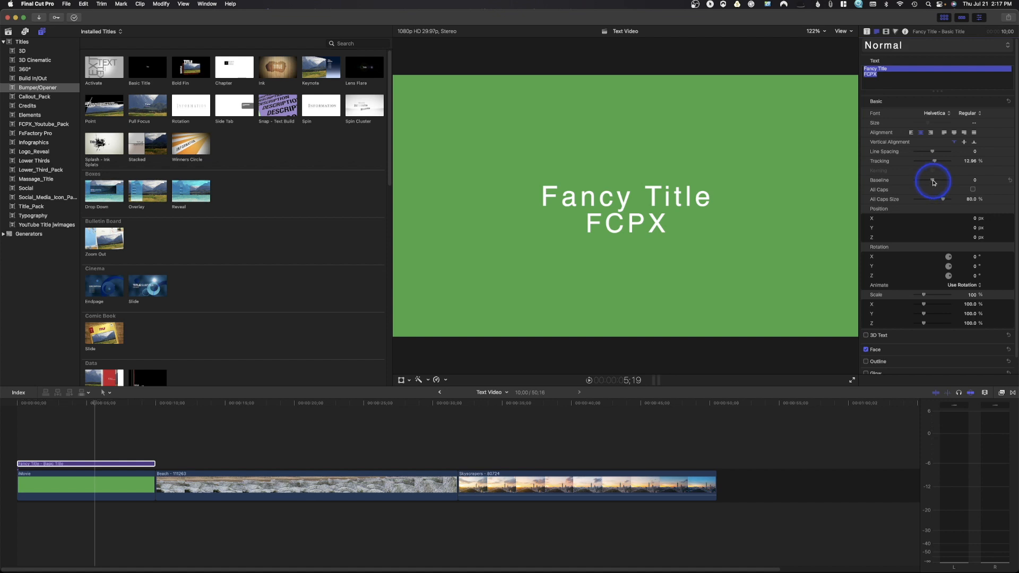
# Step: Set the baseline of the "Fancy Title" line to 29 and of the "FCPX" line to 6
pyautogui.moveTo(933, 182); pyautogui.dragTo(936, 183)
pyautogui.press('super+z')
pyautogui.moveTo(889, 70); pyautogui.dragTo(863, 68)
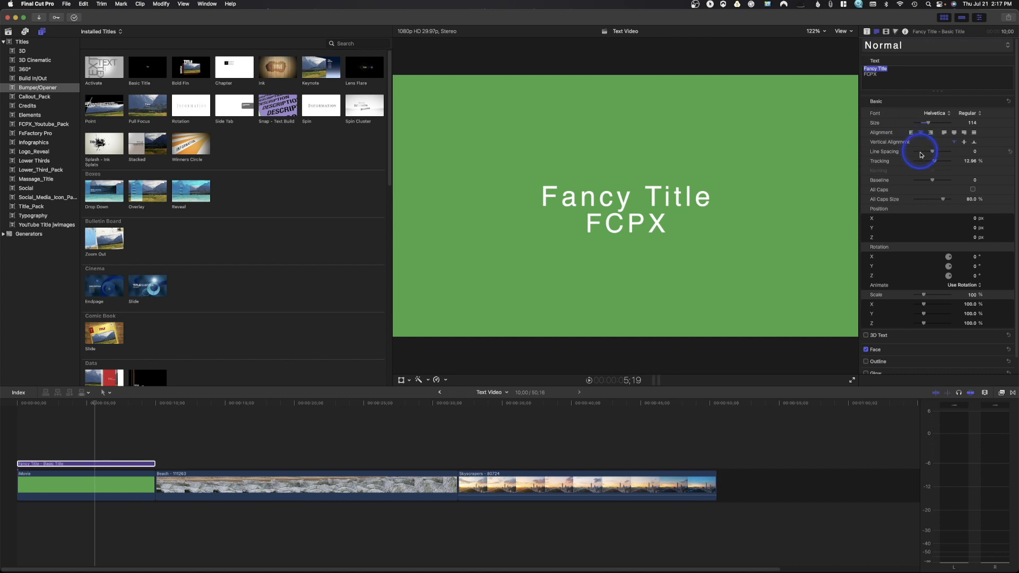
pyautogui.moveTo(931, 181)
pyautogui.mouseDown()
pyautogui.moveTo(947, 182)
pyautogui.moveTo(933, 182)
pyautogui.mouseUp()
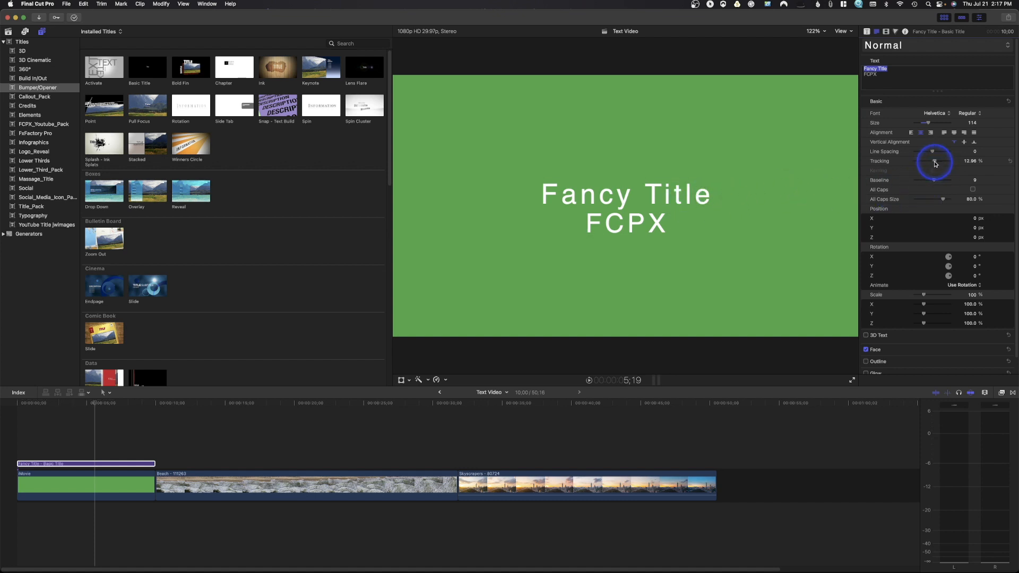
pyautogui.moveTo(936, 182); pyautogui.dragTo(938, 181)
pyautogui.moveTo(882, 75); pyautogui.dragTo(845, 76)
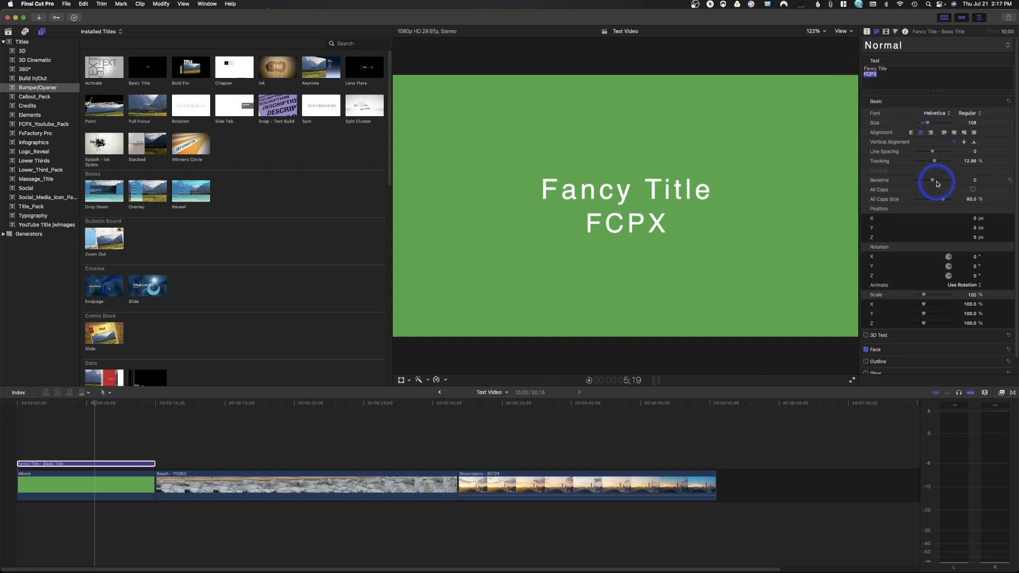
pyautogui.moveTo(937, 181); pyautogui.dragTo(933, 181)
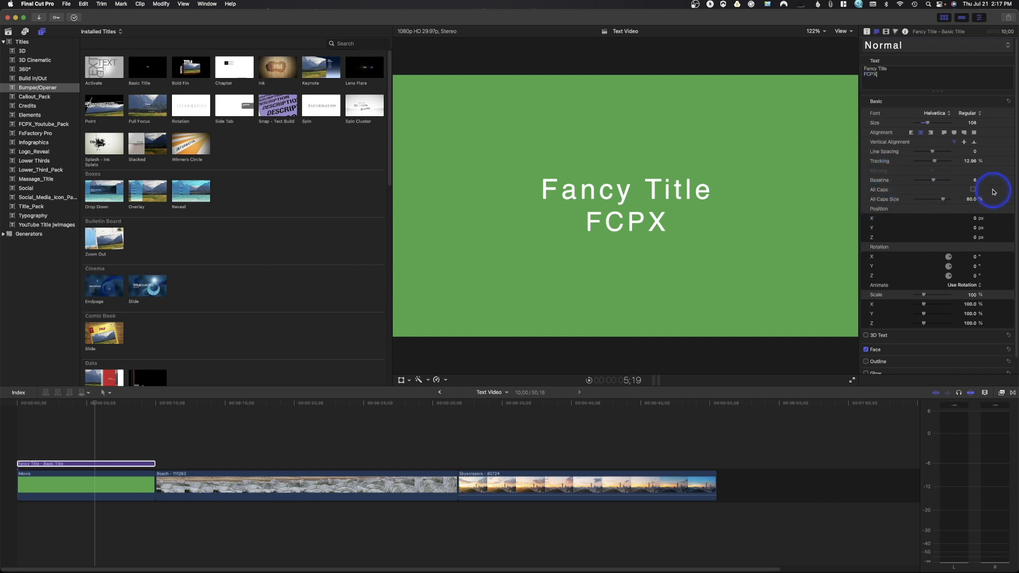
# Step: Turn on All Caps for the "Fancy Title" line and set its All Caps Size to 100%
pyautogui.click(972, 190)
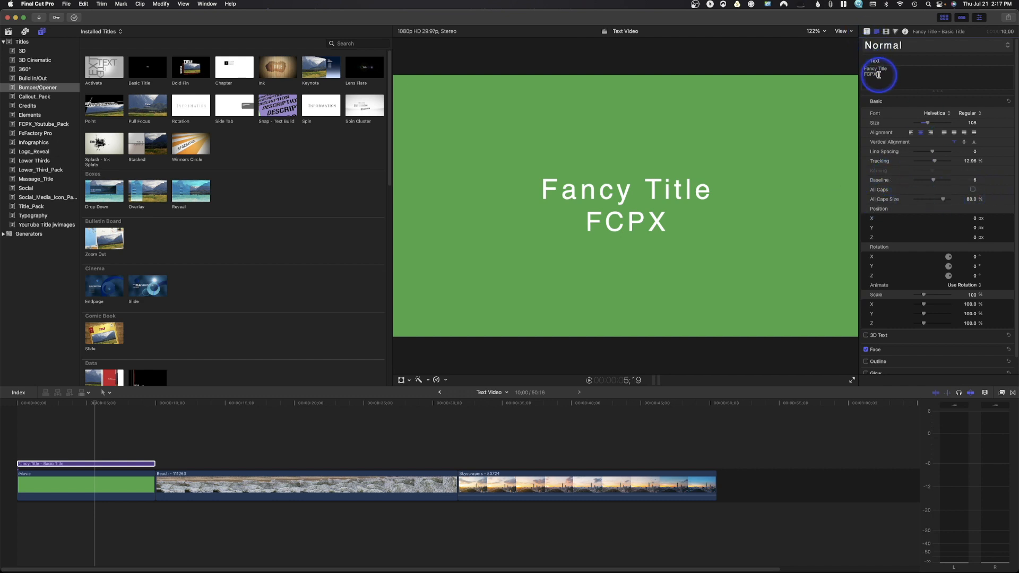
pyautogui.moveTo(886, 68); pyautogui.dragTo(863, 68)
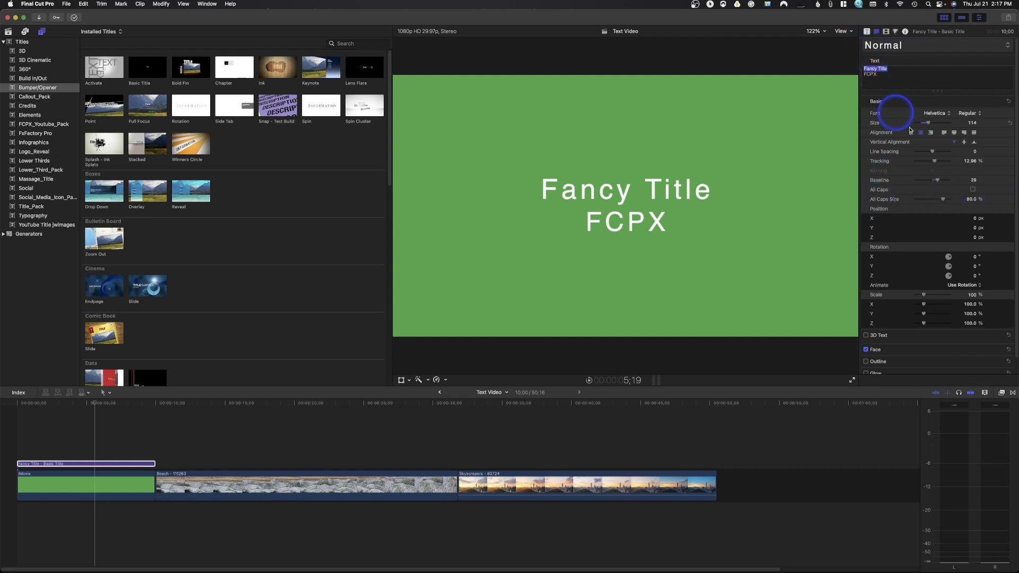
pyautogui.click(973, 190)
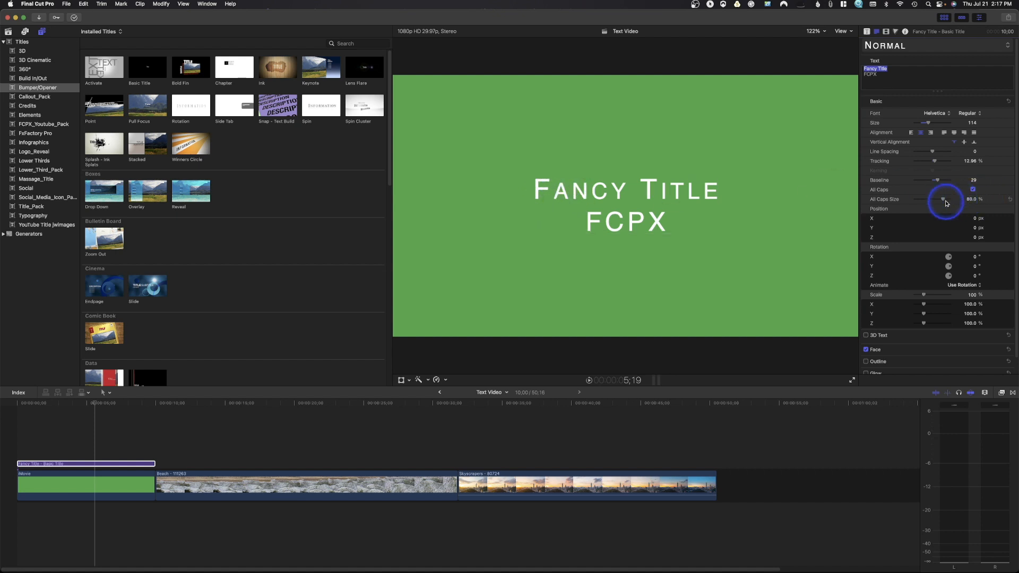
pyautogui.moveTo(943, 200); pyautogui.dragTo(974, 202)
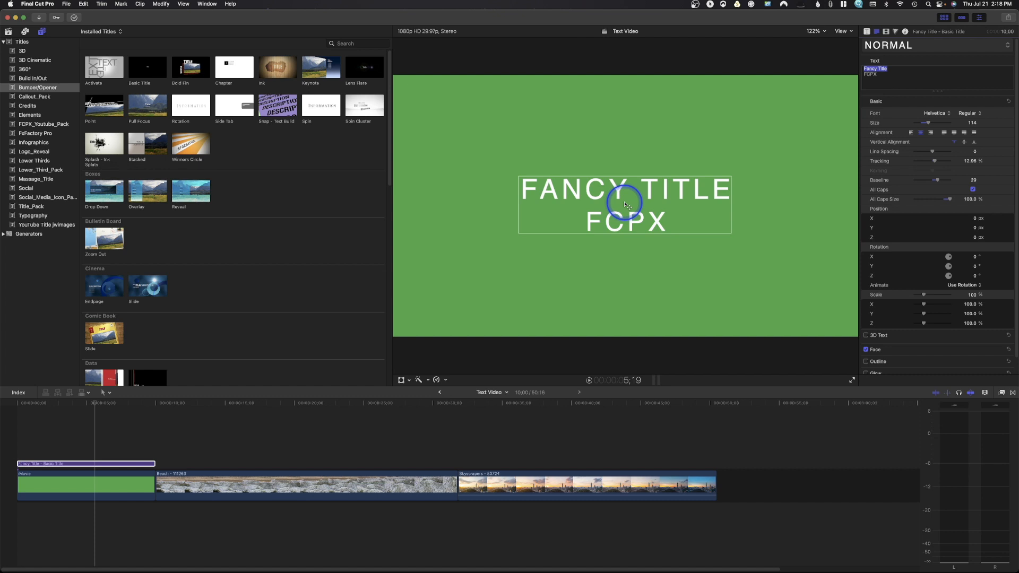
# Step: Try moving the title freely in the frame and along X, and return its X position to 0 px
pyautogui.moveTo(625, 204)
pyautogui.mouseDown()
pyautogui.moveTo(610, 167)
pyautogui.moveTo(587, 255)
pyautogui.moveTo(675, 200)
pyautogui.moveTo(646, 215)
pyautogui.moveTo(605, 208)
pyautogui.mouseUp()
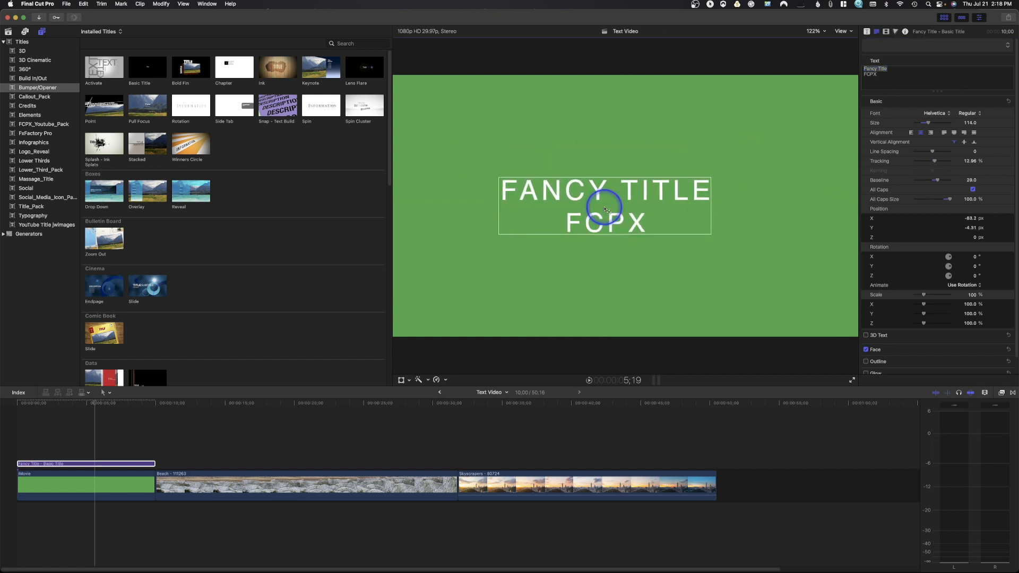
pyautogui.press('super+z')
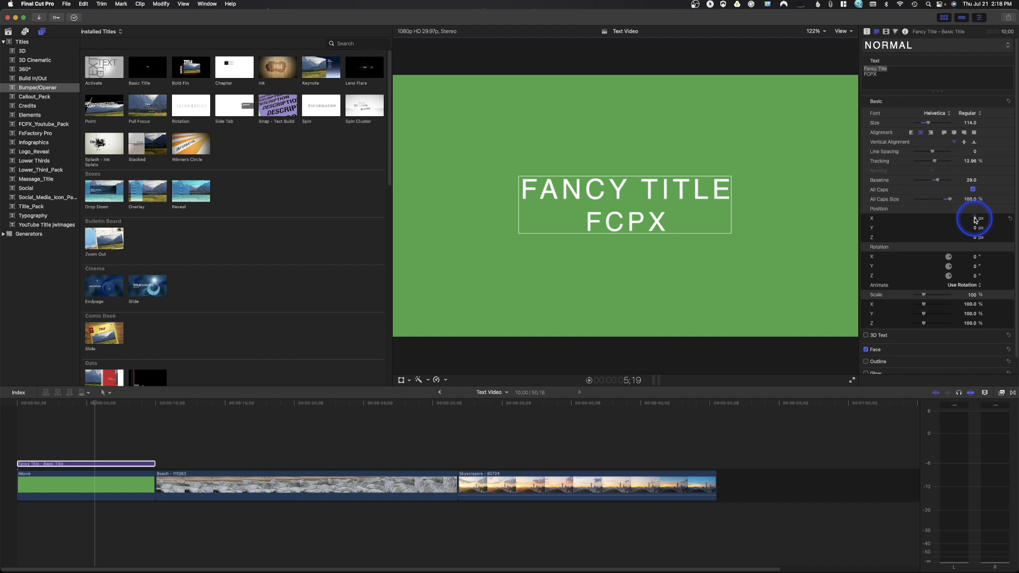
pyautogui.click(975, 220)
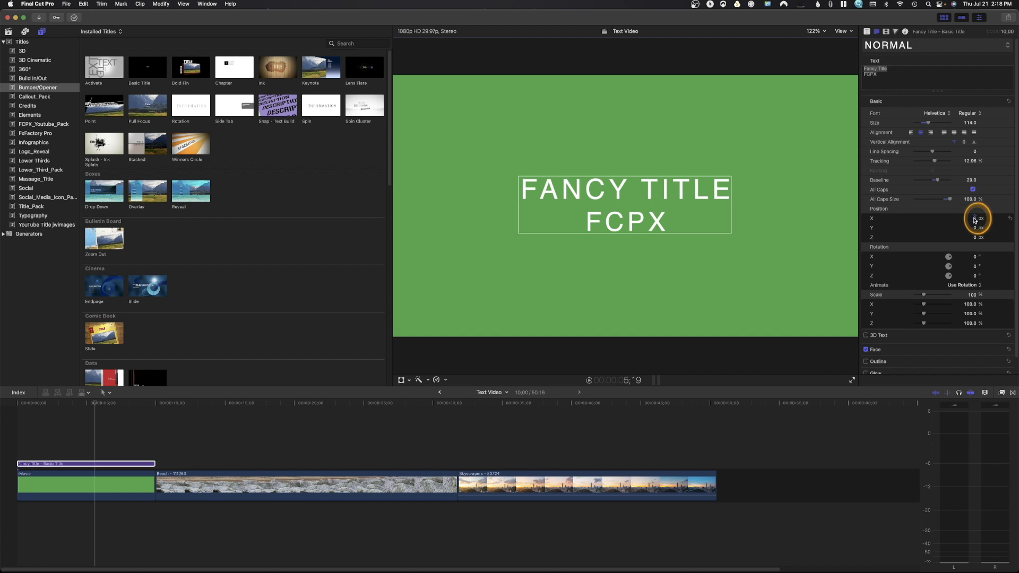
pyautogui.moveTo(975, 221); pyautogui.dragTo(973, 218)
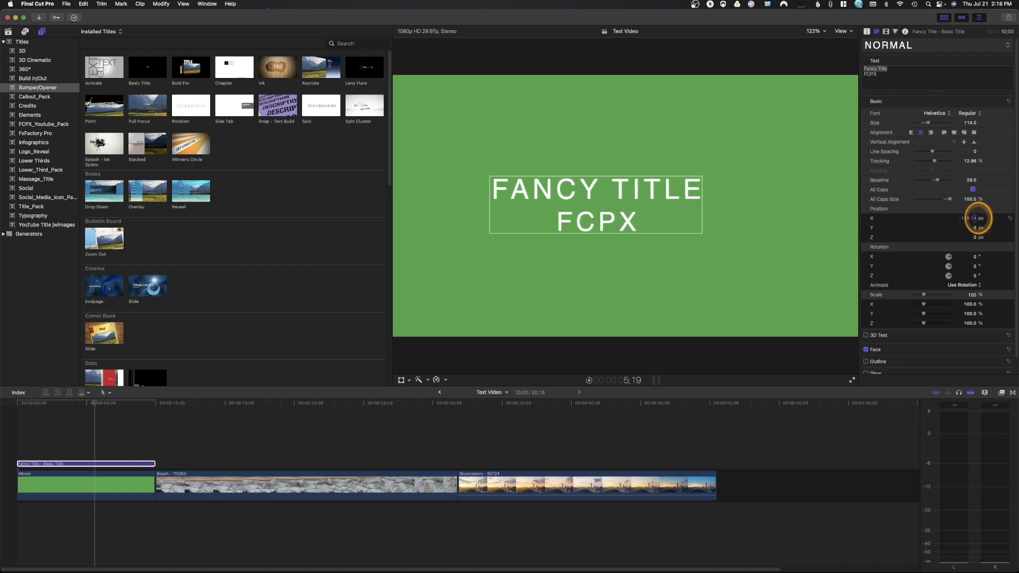
pyautogui.moveTo(974, 218); pyautogui.dragTo(974, 218)
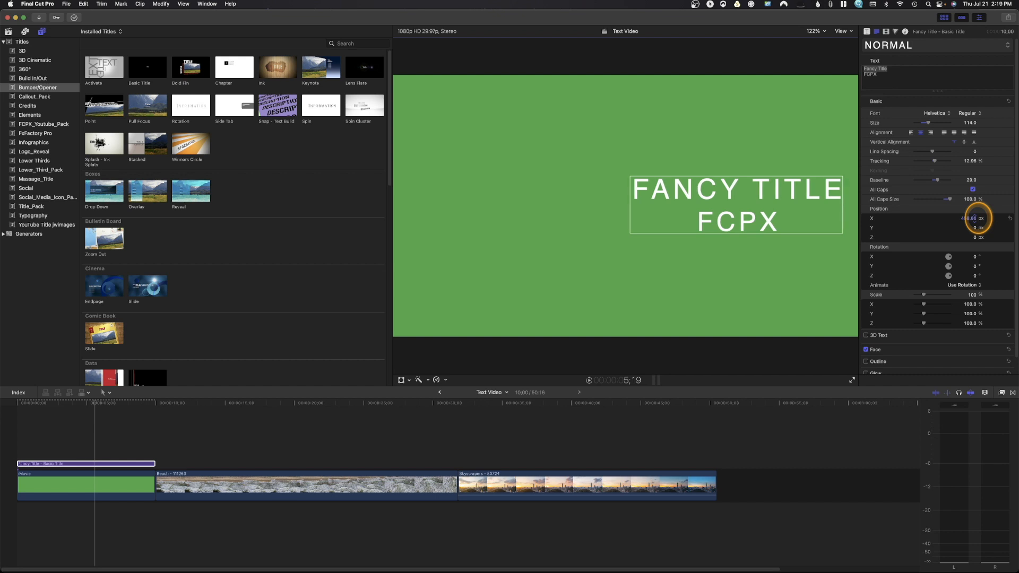
pyautogui.write('0')
pyautogui.press('Return')
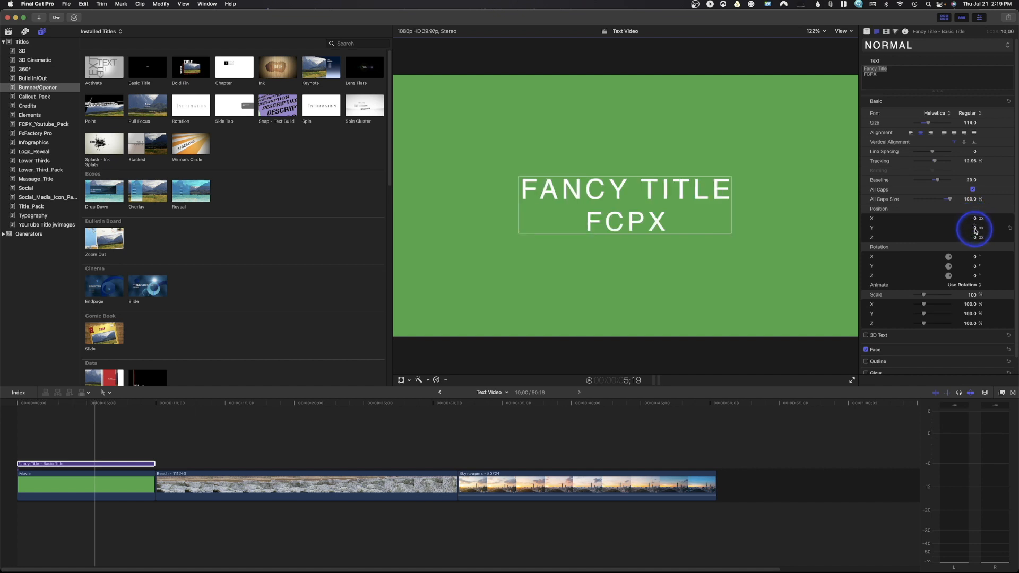
# Step: Try shifting the title along Y, return its Y position to 0 px and set its Z position to 59 px
pyautogui.moveTo(975, 229); pyautogui.dragTo(974, 227)
pyautogui.write('0')
pyautogui.press('Return')
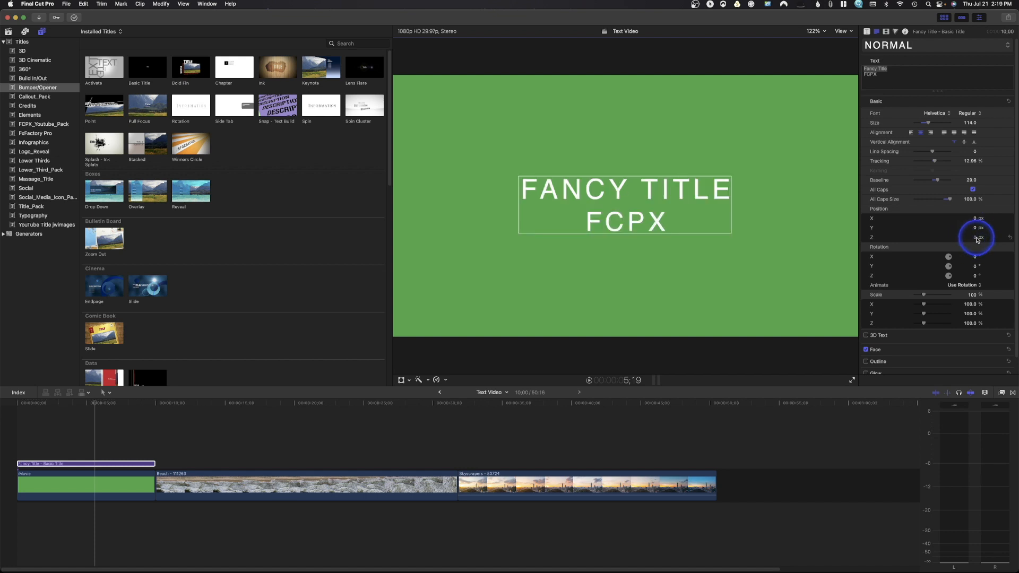
pyautogui.moveTo(976, 239); pyautogui.dragTo(977, 234)
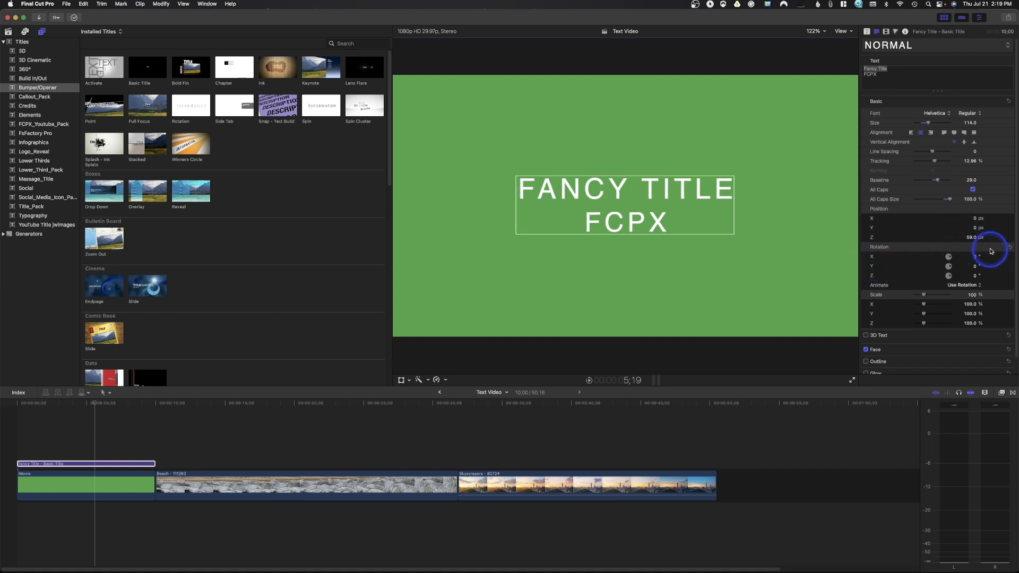
# Step: Try rotating the title about the X, Y and Z axes, up to 44° about Z, and reset the rotation to 0°
pyautogui.moveTo(949, 258); pyautogui.dragTo(948, 258)
pyautogui.press('super+z')
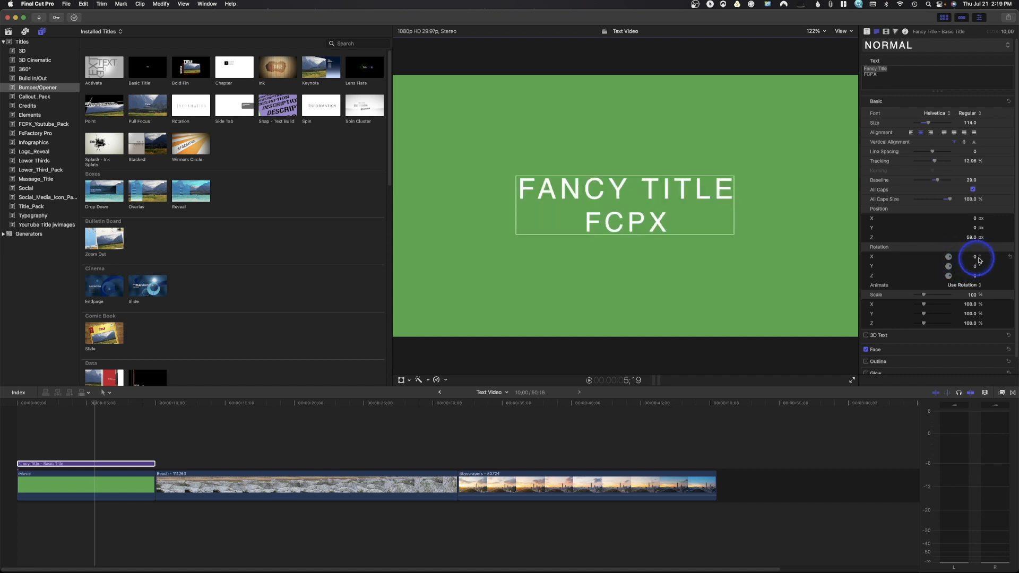
pyautogui.moveTo(975, 259); pyautogui.dragTo(976, 262)
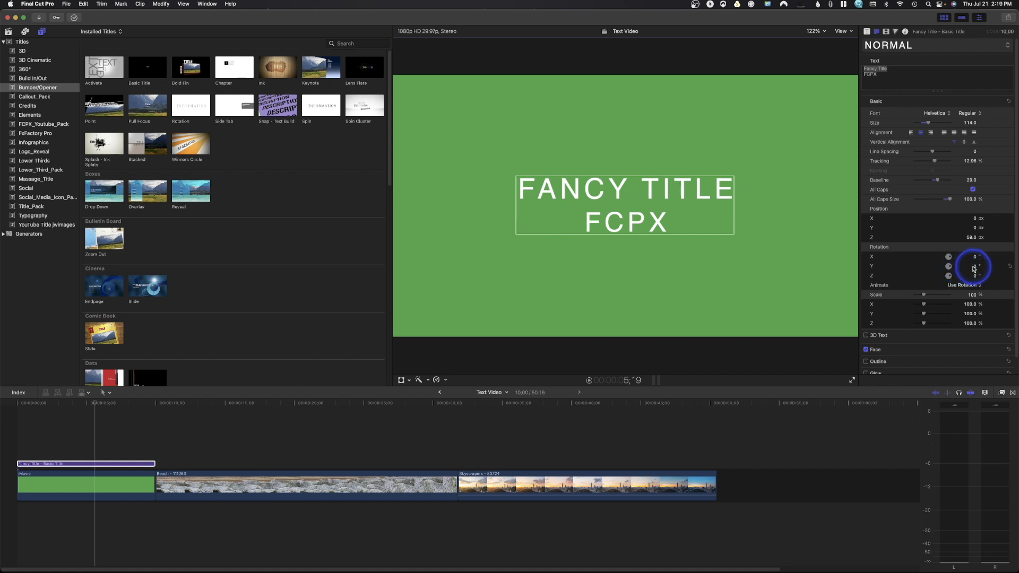
pyautogui.moveTo(976, 268)
pyautogui.mouseDown()
pyautogui.moveTo(980, 278)
pyautogui.moveTo(944, 275)
pyautogui.moveTo(974, 276)
pyautogui.mouseUp()
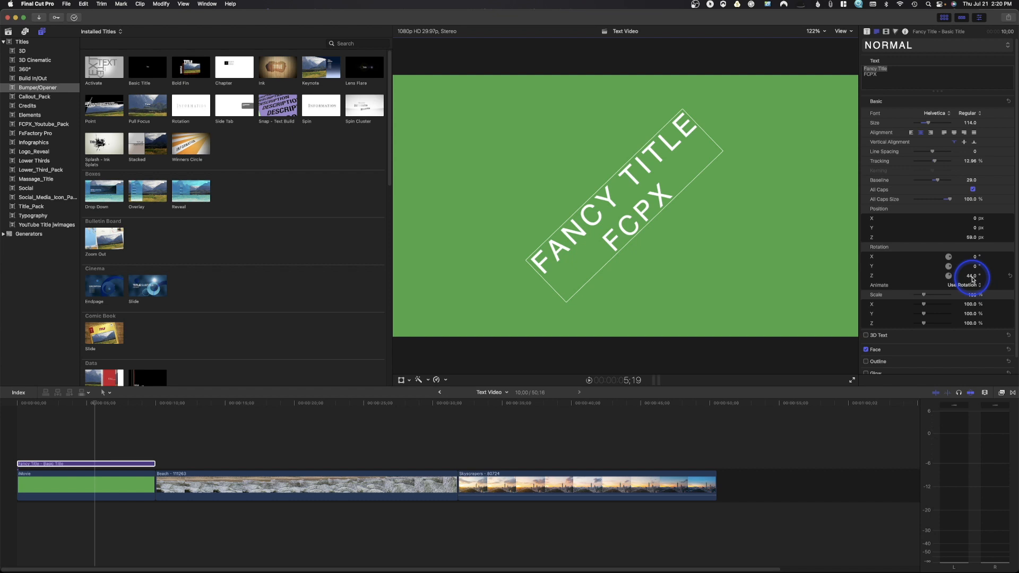
pyautogui.click(1010, 279)
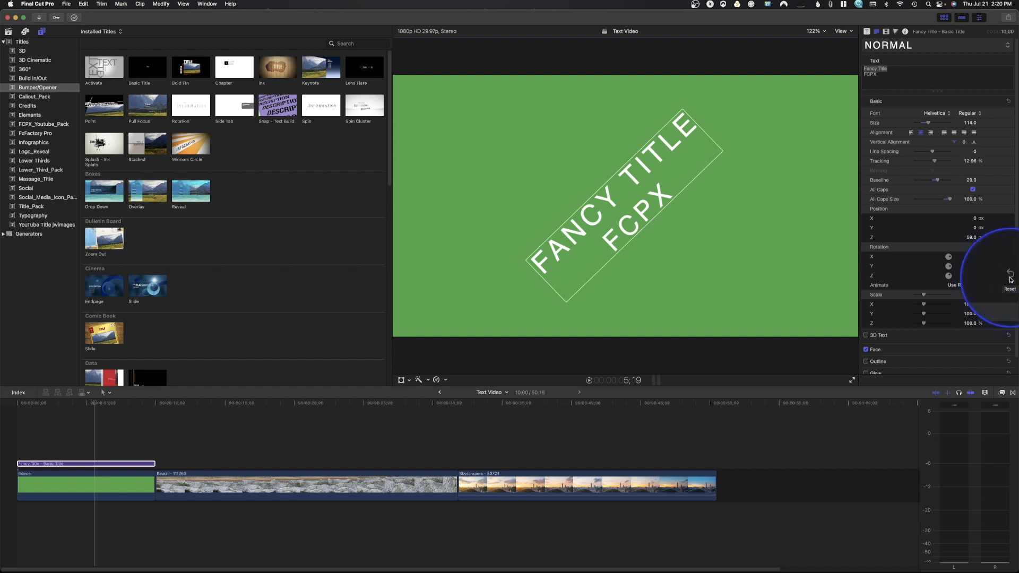
pyautogui.click(1010, 279)
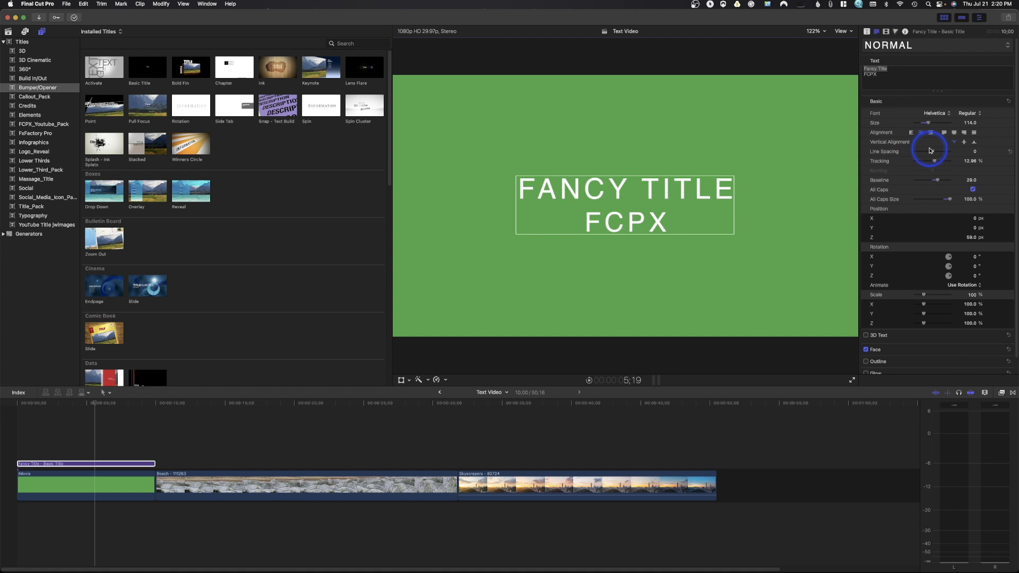
# Step: Apply the Condensed 2D style to the "Fancy Title" line only
pyautogui.click(888, 77)
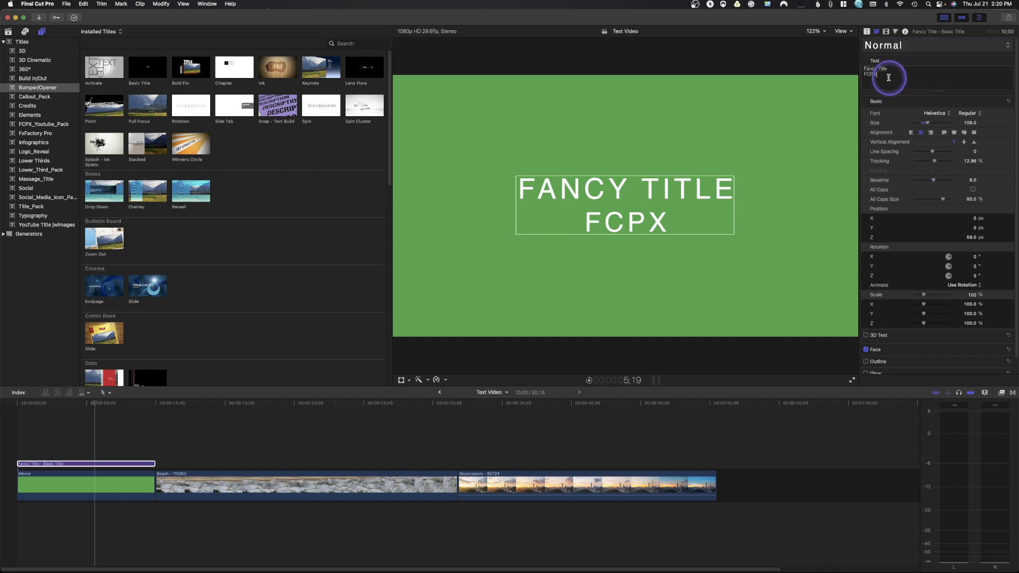
pyautogui.press('super+a')
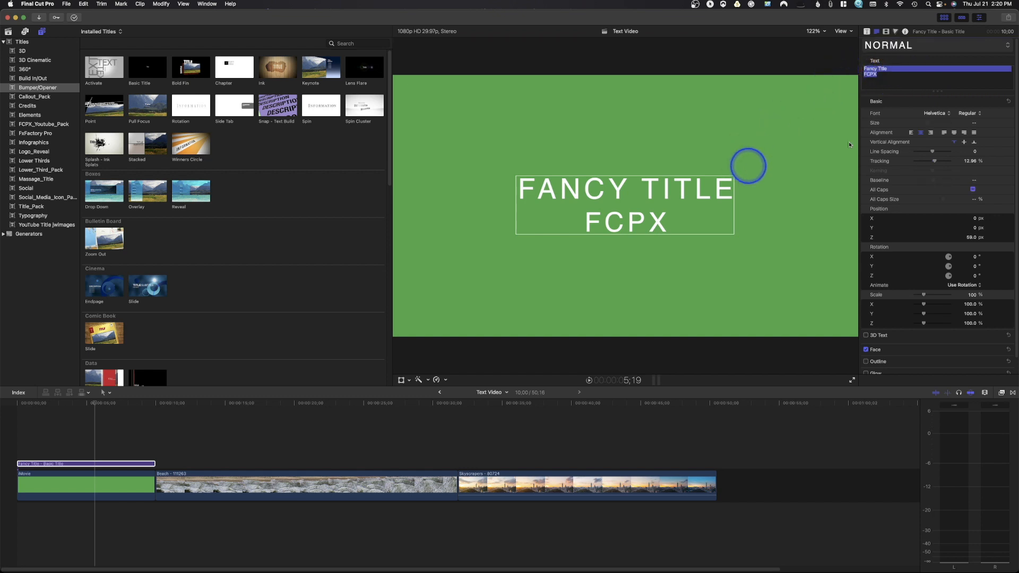
pyautogui.moveTo(905, 68); pyautogui.dragTo(863, 68)
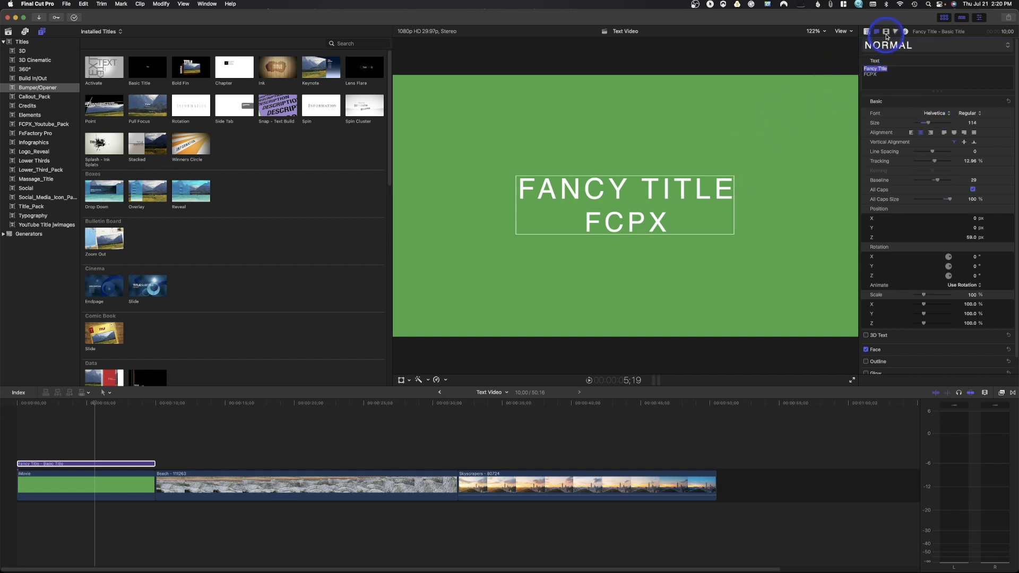
pyautogui.click(929, 46)
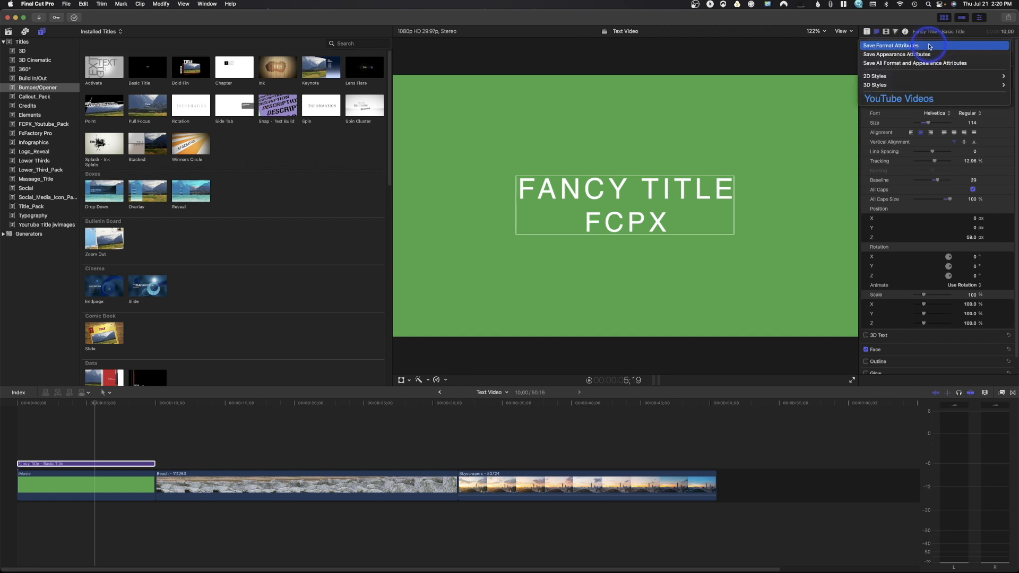
pyautogui.moveTo(901, 78)
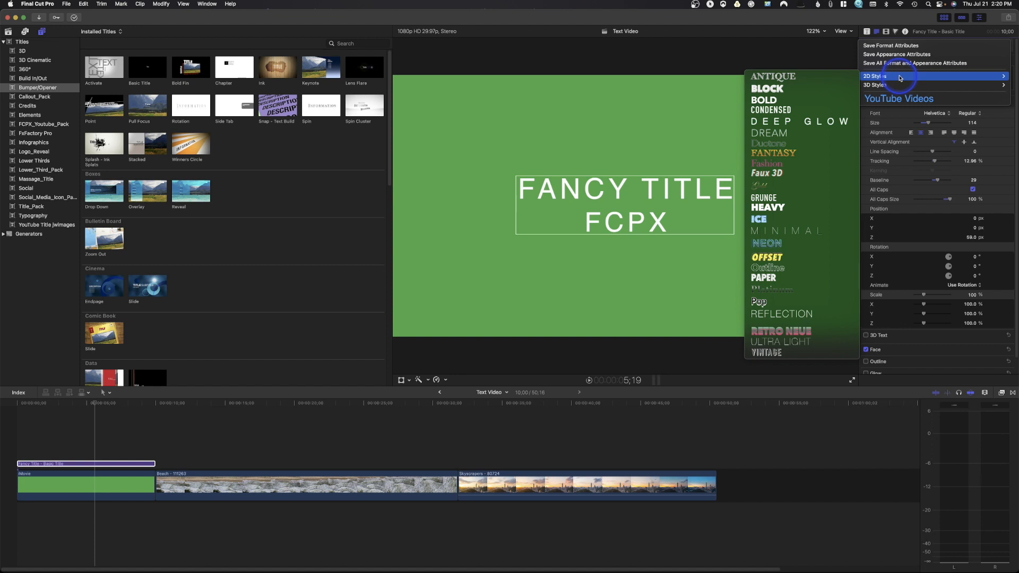
pyautogui.click(814, 110)
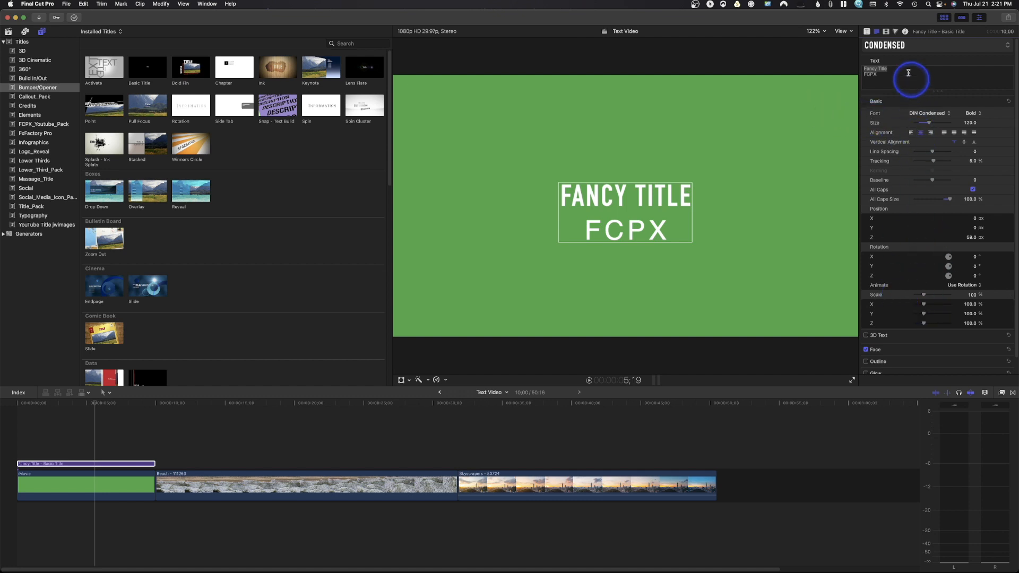
# Step: Apply the Retro Neue 2D style to the "Fancy Title" line
pyautogui.click(914, 43)
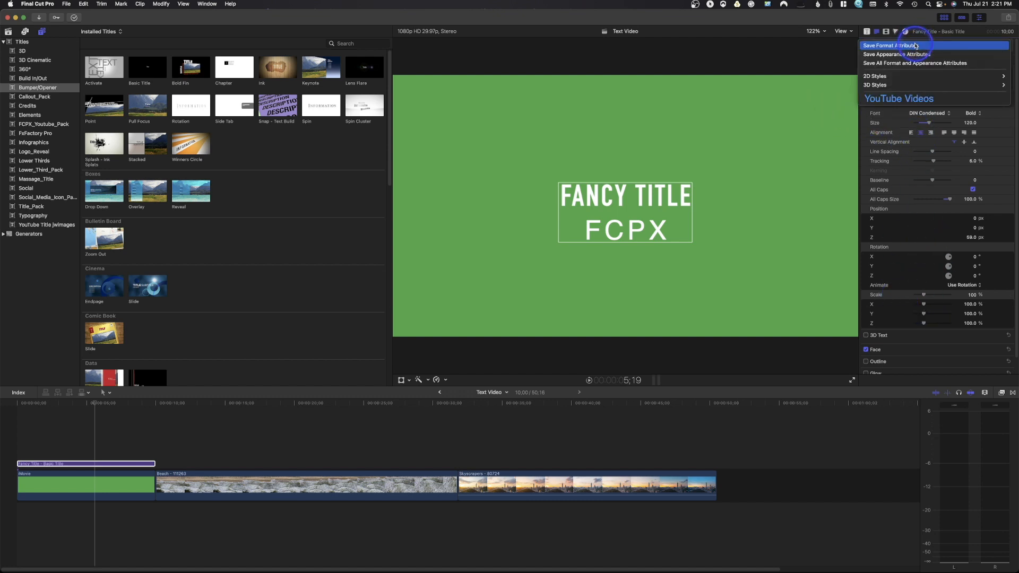
pyautogui.moveTo(891, 78)
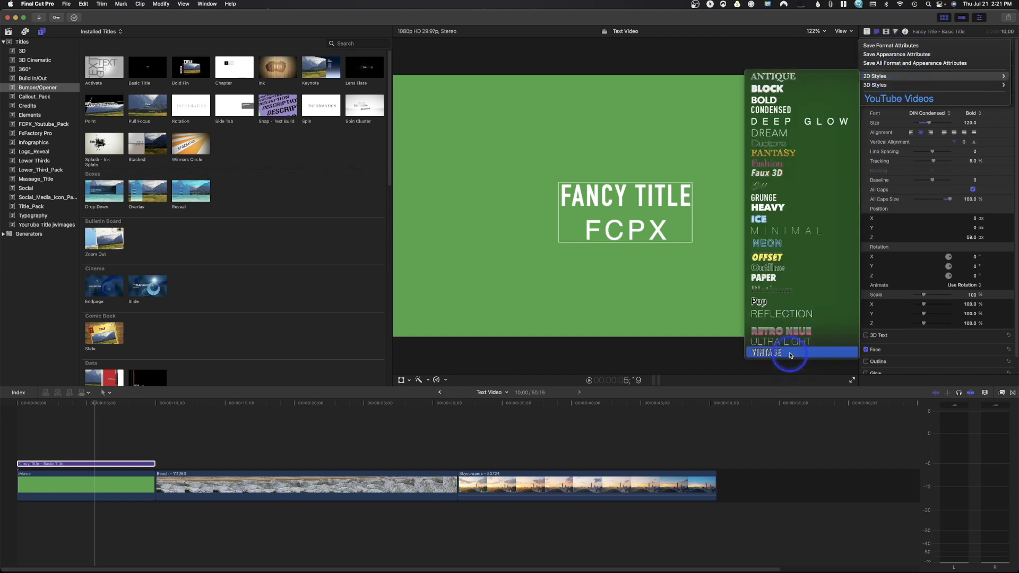
pyautogui.click(783, 331)
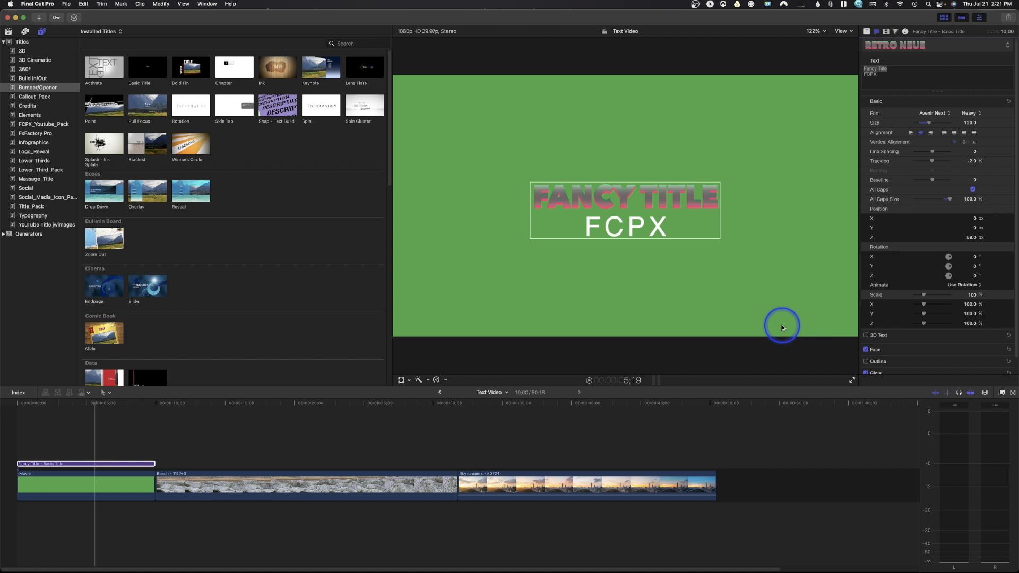
# Step: Select both lines of the title text and apply the Neon 2D style to them
pyautogui.doubleClick(884, 78)
pyautogui.moveTo(884, 78); pyautogui.dragTo(865, 62)
pyautogui.click(889, 46)
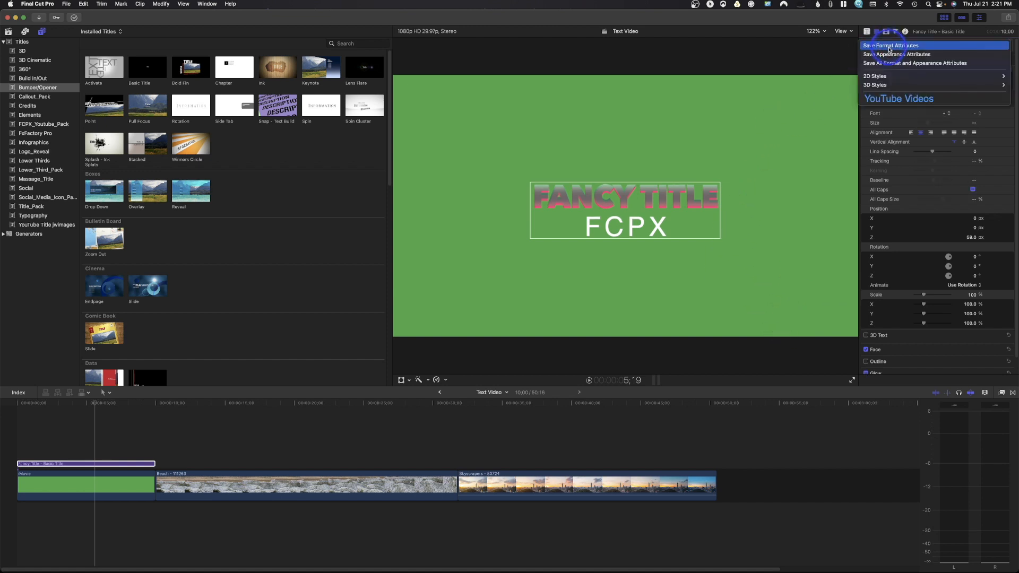
pyautogui.click(884, 74)
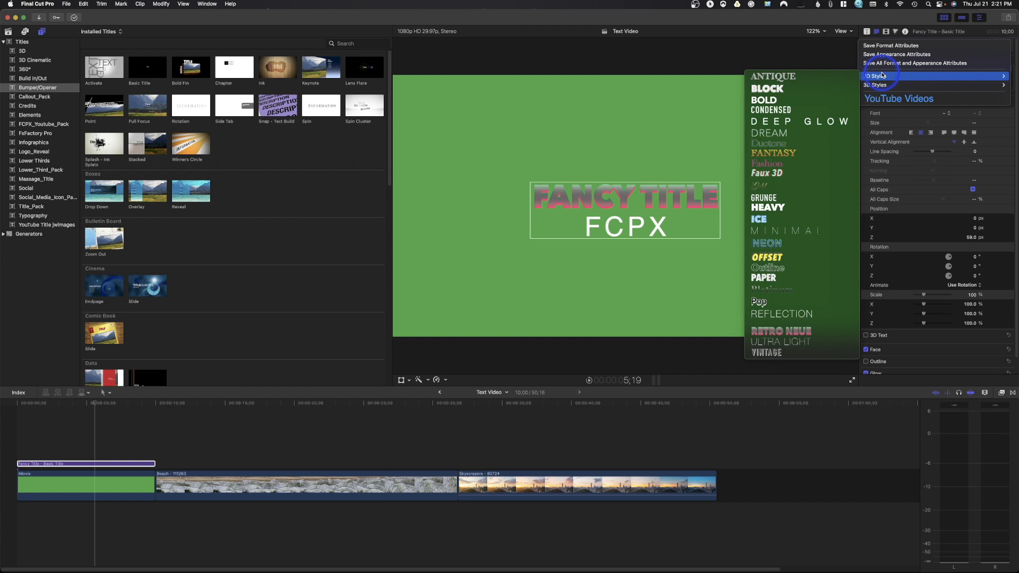
pyautogui.click(768, 238)
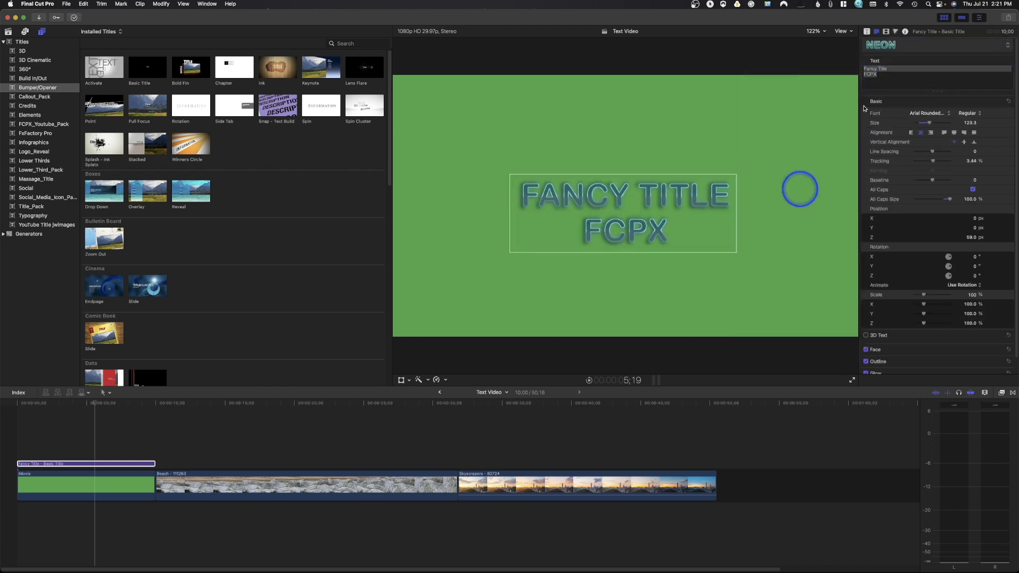
# Step: Change the style of both title lines to the Dream 2D style
pyautogui.click(902, 46)
pyautogui.moveTo(991, 76)
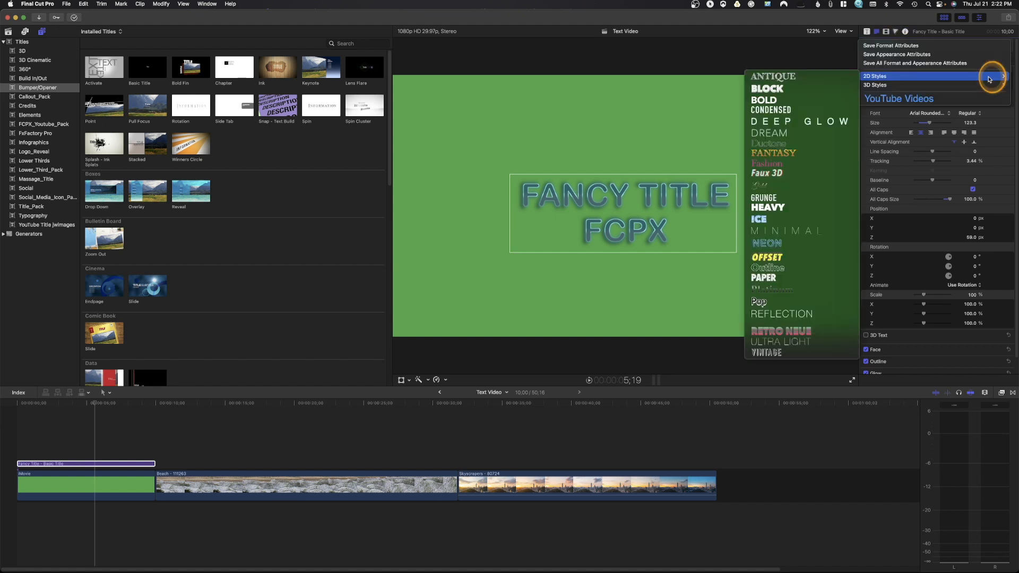
pyautogui.click(784, 130)
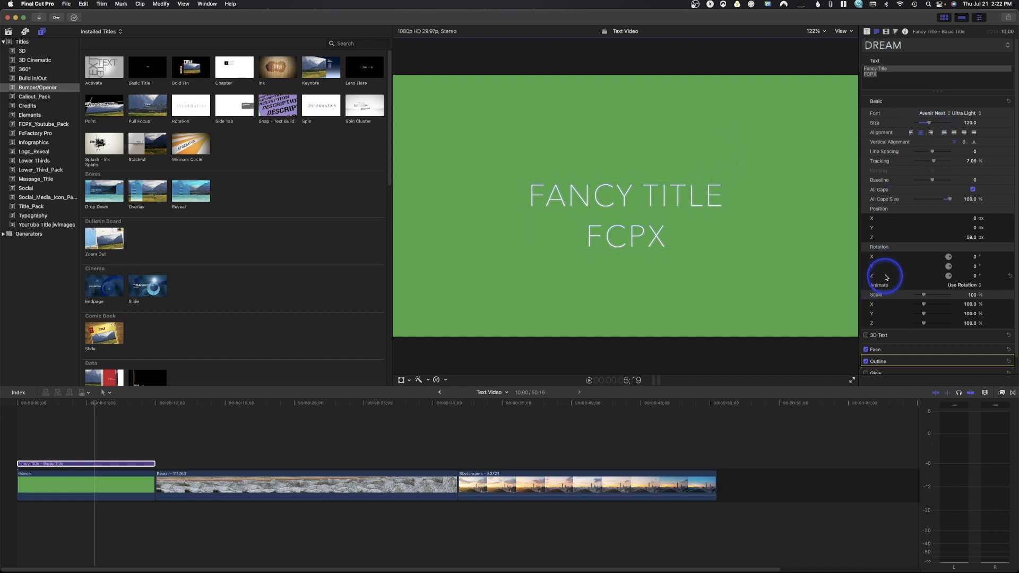
# Step: Try enabling 3D Text on the title, look through its depth, edge and lighting settings, and switch it off again
pyautogui.scroll(-2, 883, 273)
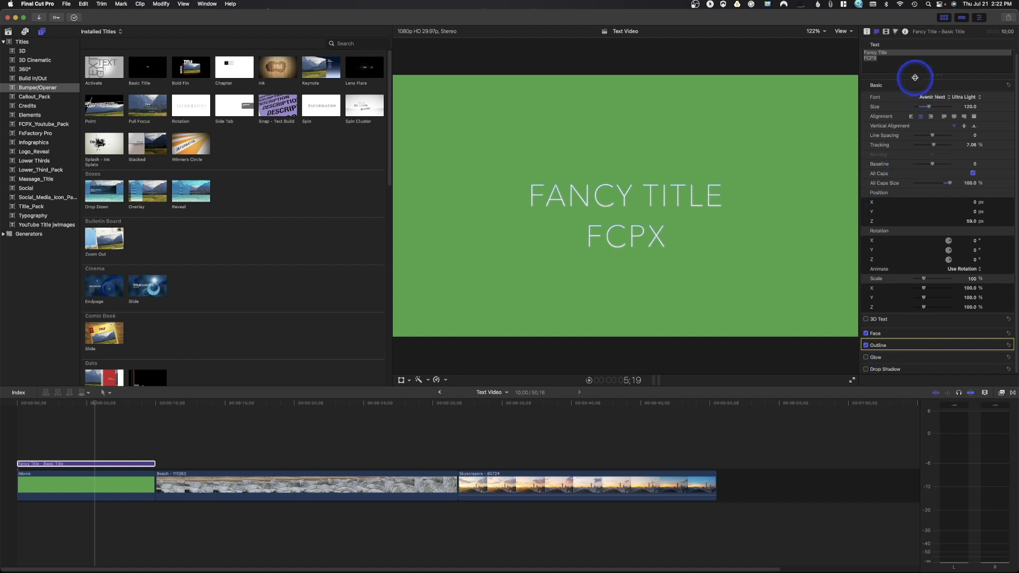
pyautogui.click(866, 334)
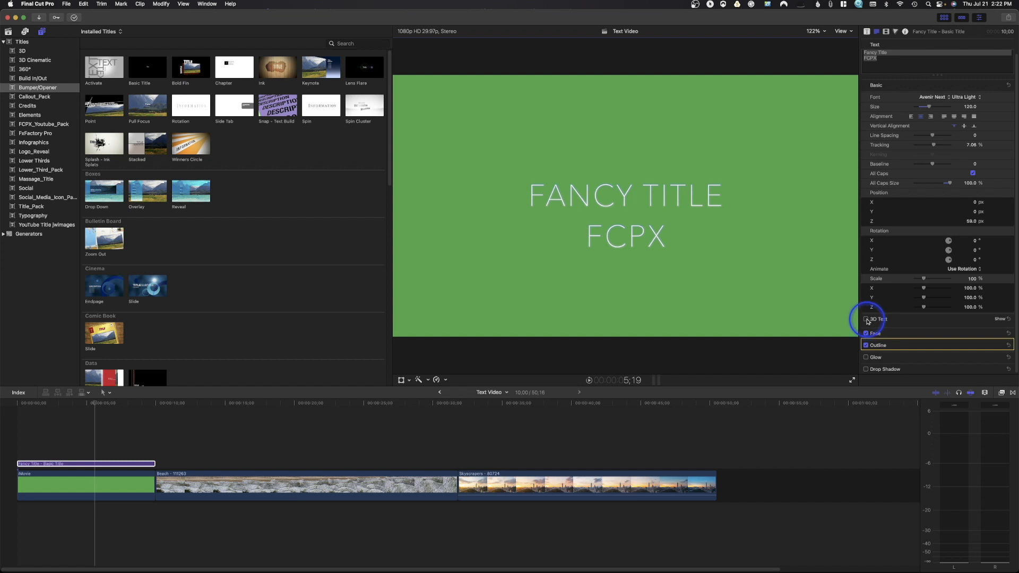
pyautogui.click(867, 319)
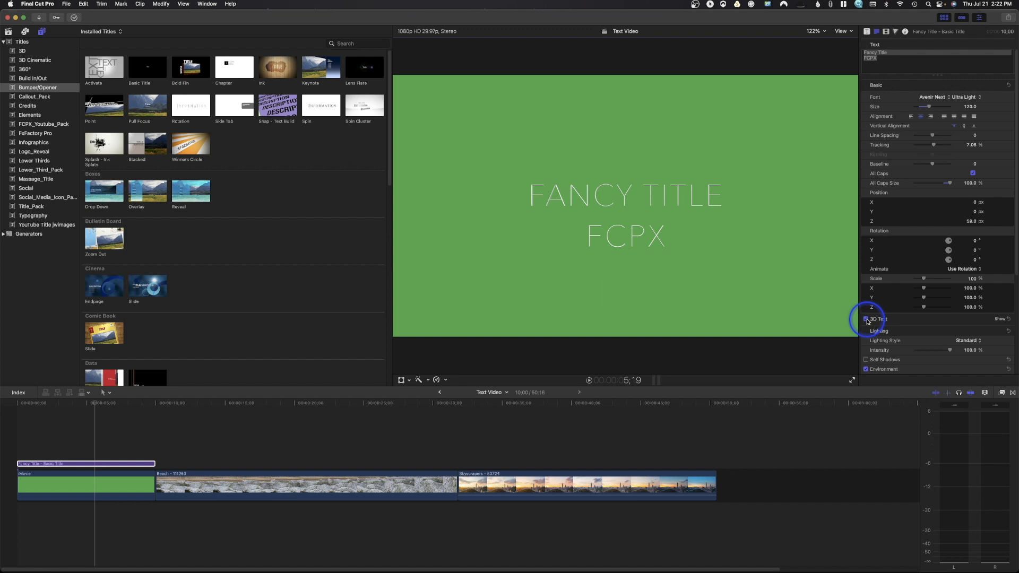
pyautogui.click(1000, 319)
pyautogui.scroll(-5, 998, 316)
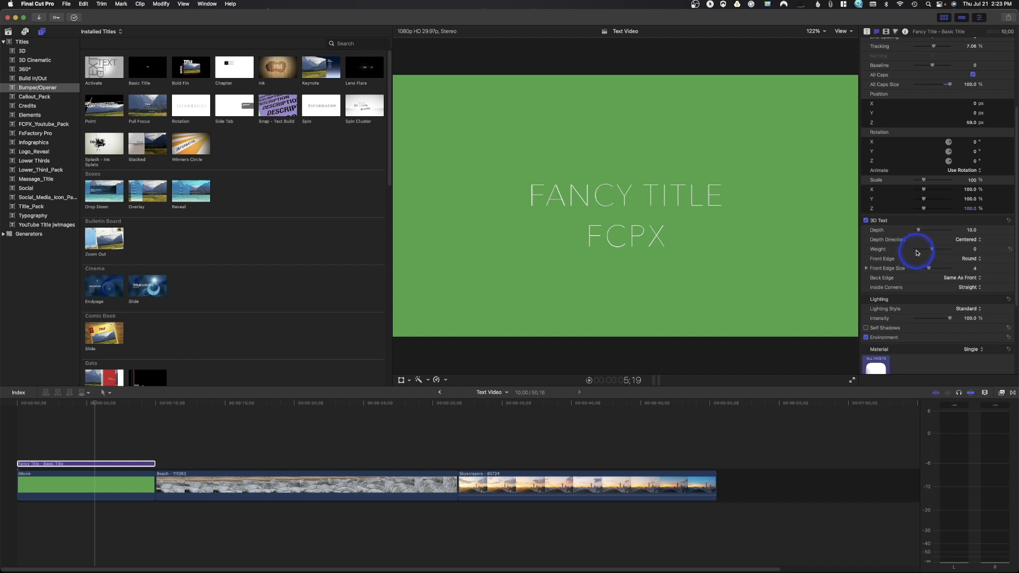
pyautogui.click(866, 220)
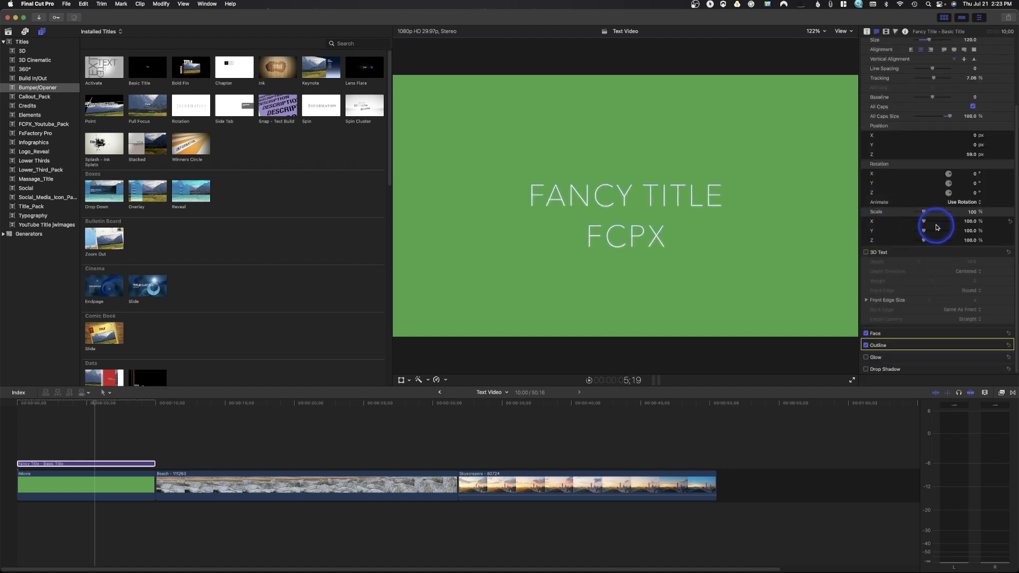
pyautogui.click(1001, 252)
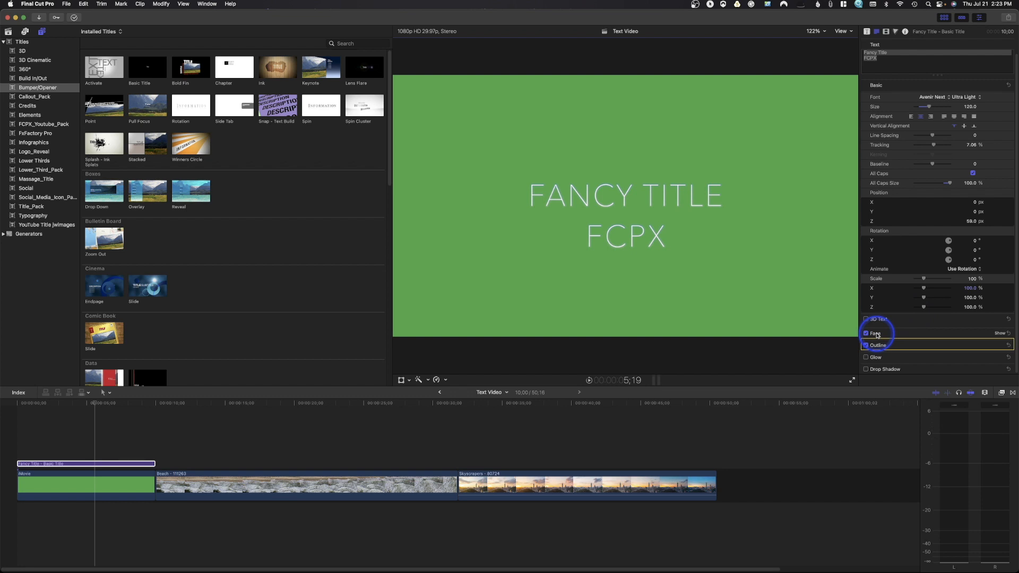
# Step: Show the title's Face settings, open the face colour picker and look through its different palette views
pyautogui.click(1000, 334)
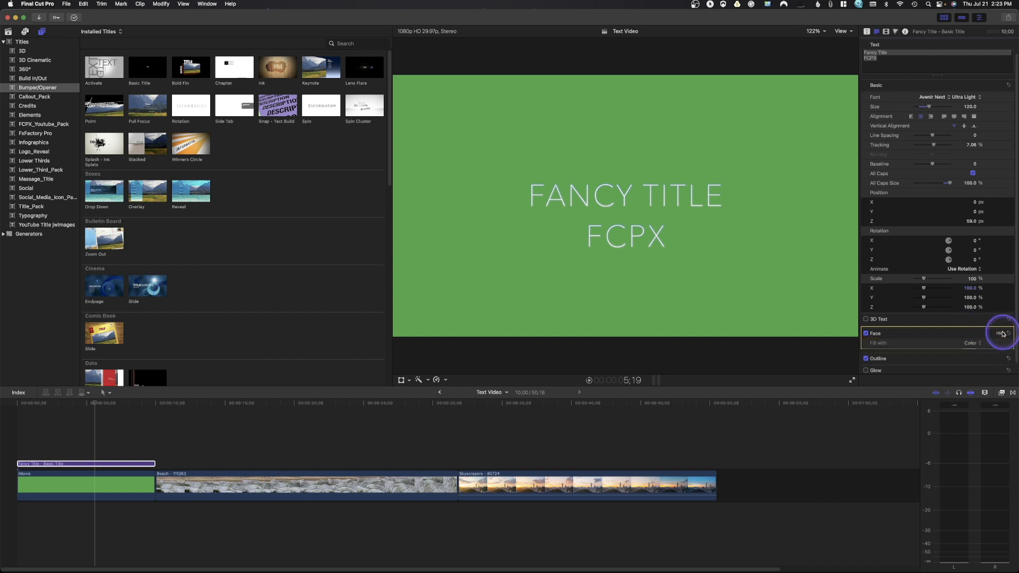
pyautogui.scroll(-3, 962, 300)
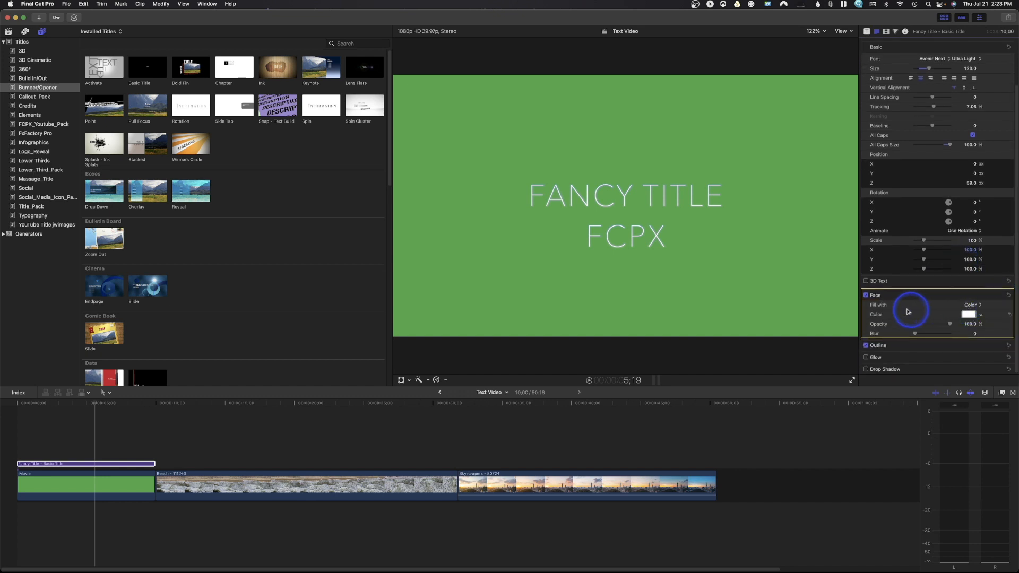
pyautogui.moveTo(975, 306)
pyautogui.mouseDown()
pyautogui.moveTo(980, 323)
pyautogui.moveTo(977, 309)
pyautogui.mouseUp()
pyautogui.click(968, 315)
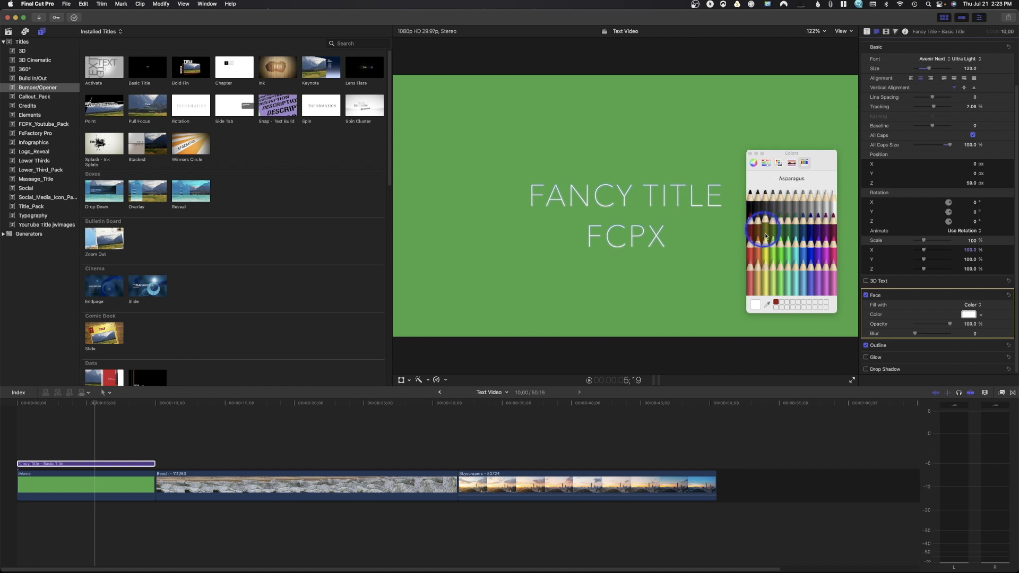
pyautogui.click(792, 163)
pyautogui.click(779, 162)
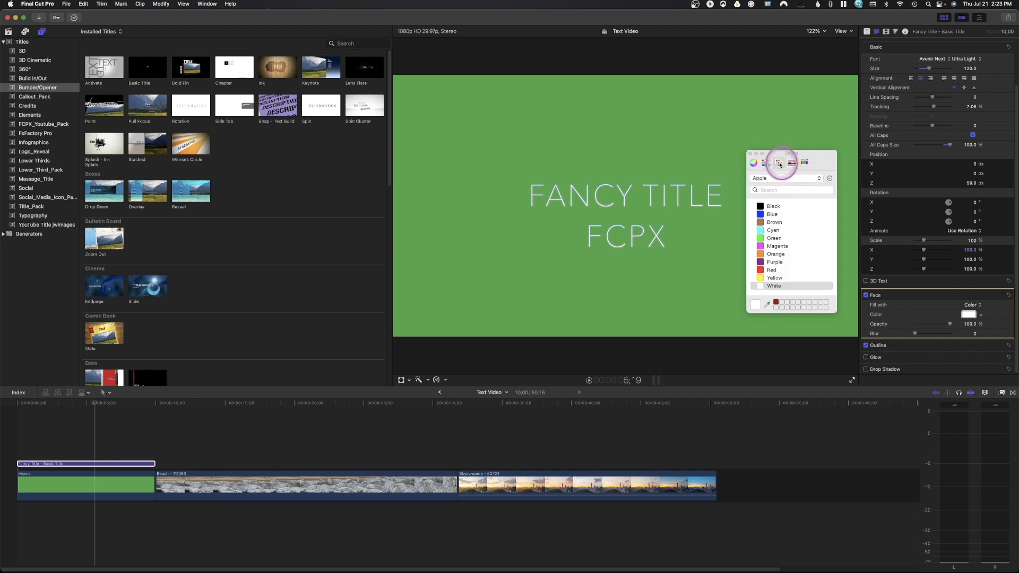
pyautogui.click(767, 165)
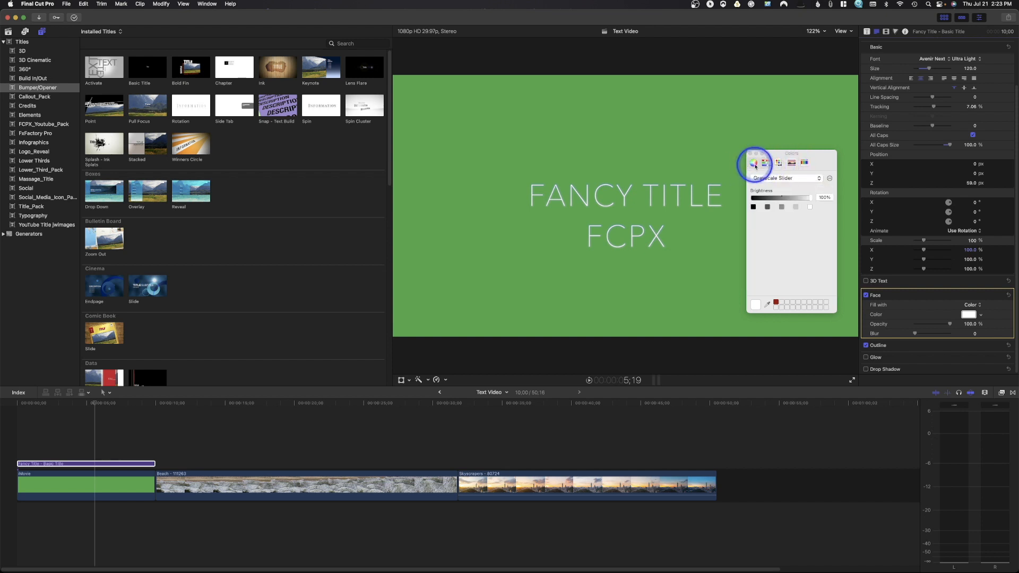
pyautogui.click(754, 163)
pyautogui.click(804, 163)
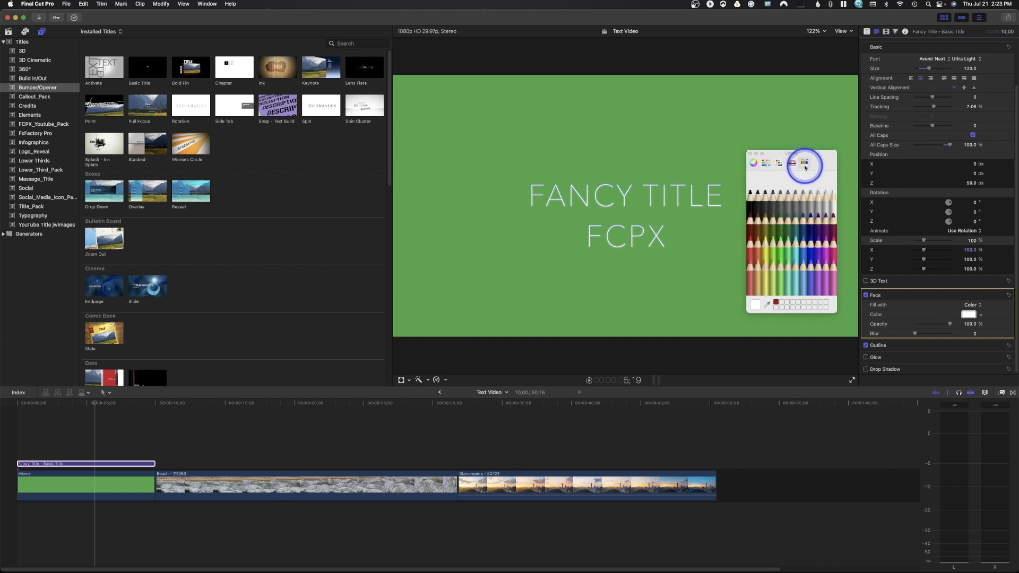
# Step: Try the Aqua pencil colour on the title's face, return it to white and close the colour picker
pyautogui.click(796, 234)
pyautogui.click(805, 247)
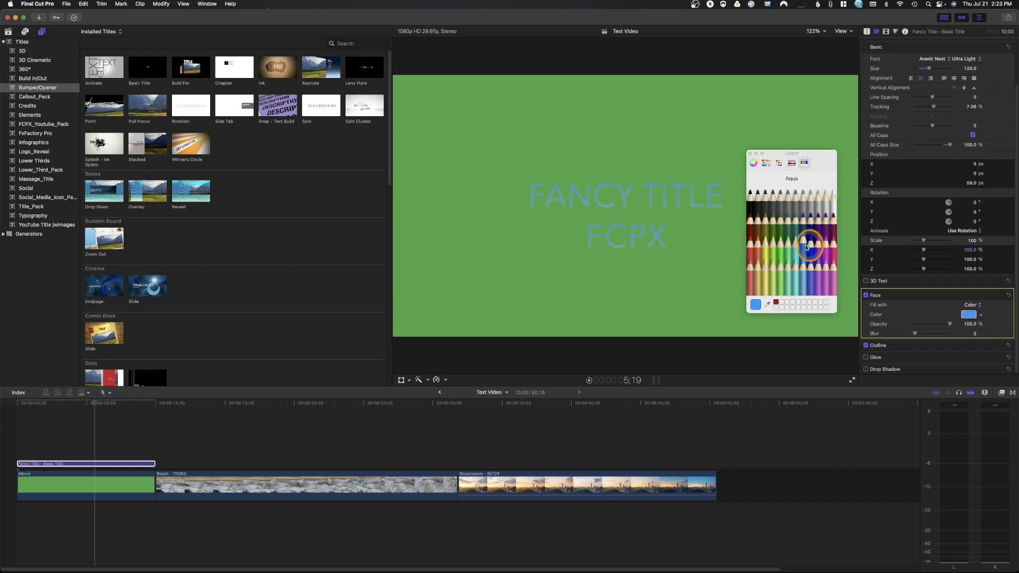
pyautogui.click(832, 202)
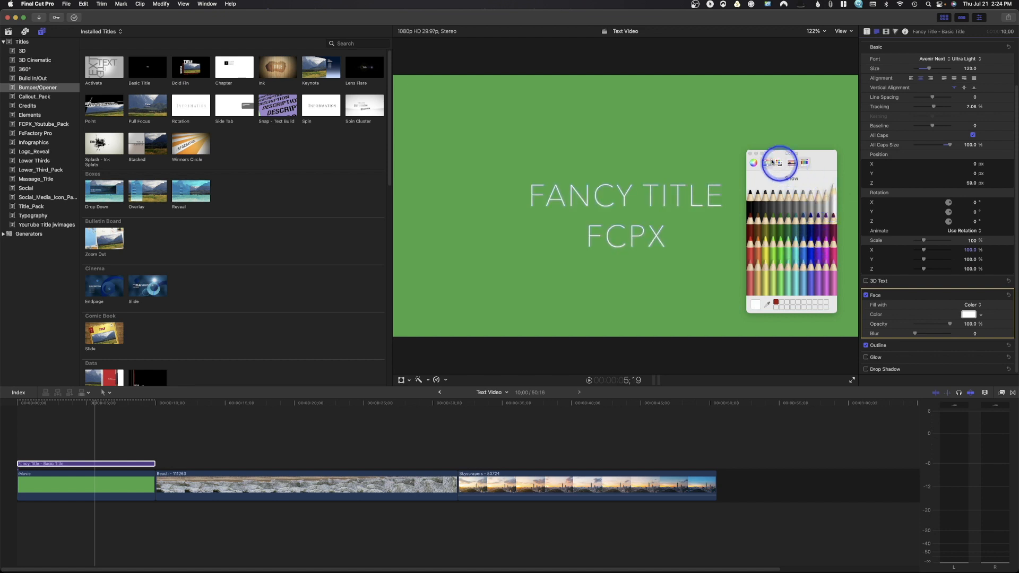
pyautogui.click(750, 155)
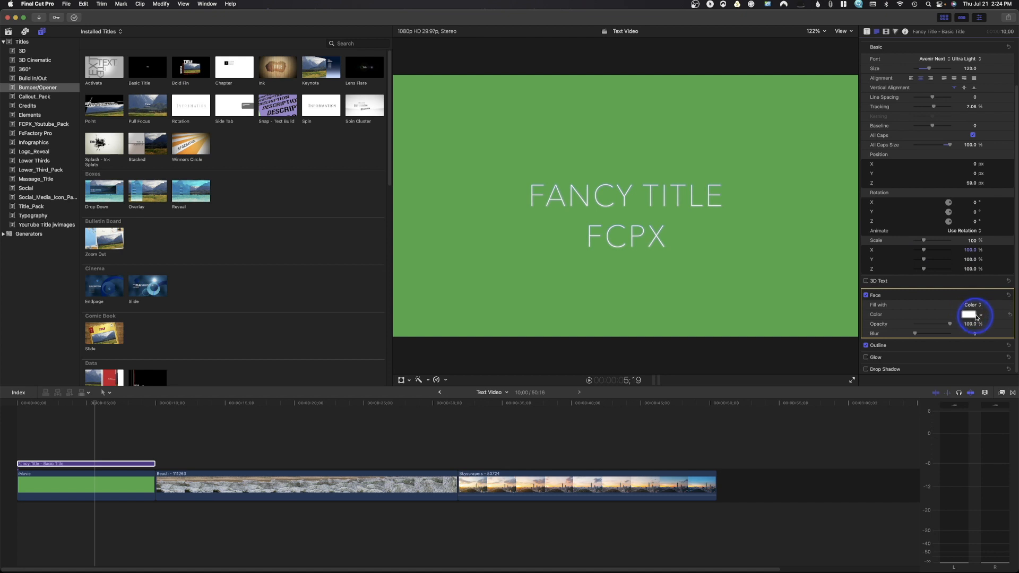
# Step: Recolour the title's face pink by sampling from the colour spectrum
pyautogui.click(981, 316)
pyautogui.moveTo(978, 326); pyautogui.dragTo(935, 388)
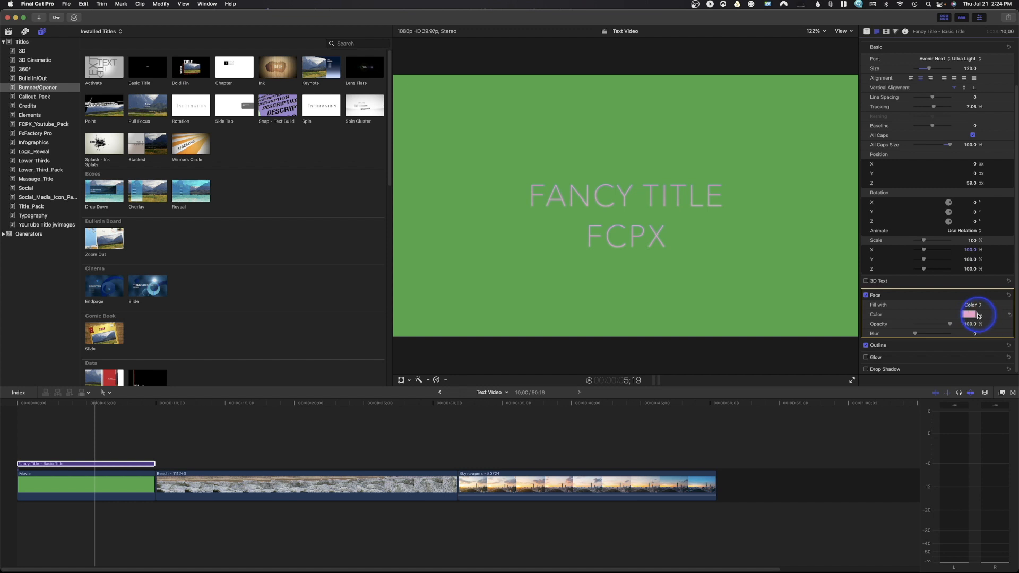
pyautogui.moveTo(977, 317); pyautogui.dragTo(898, 276)
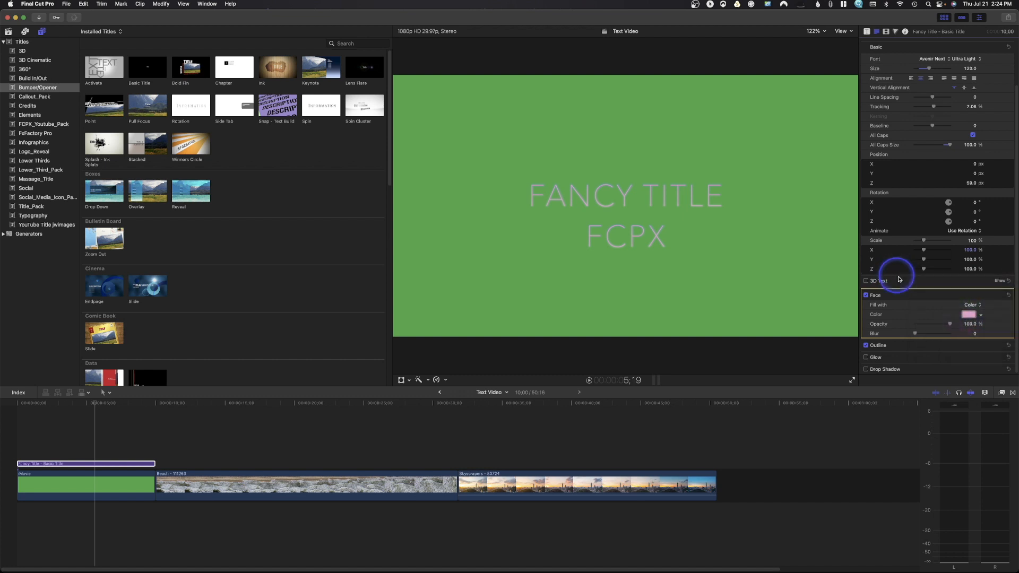
# Step: Reopen the face colour picker and apply the saved dark red swatch to the title
pyautogui.click(968, 315)
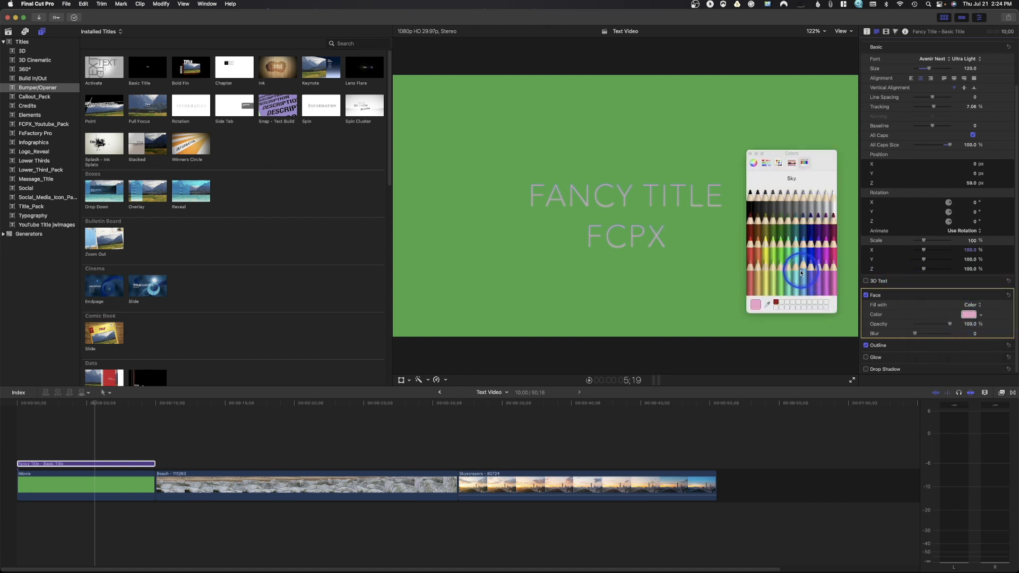
pyautogui.click(754, 162)
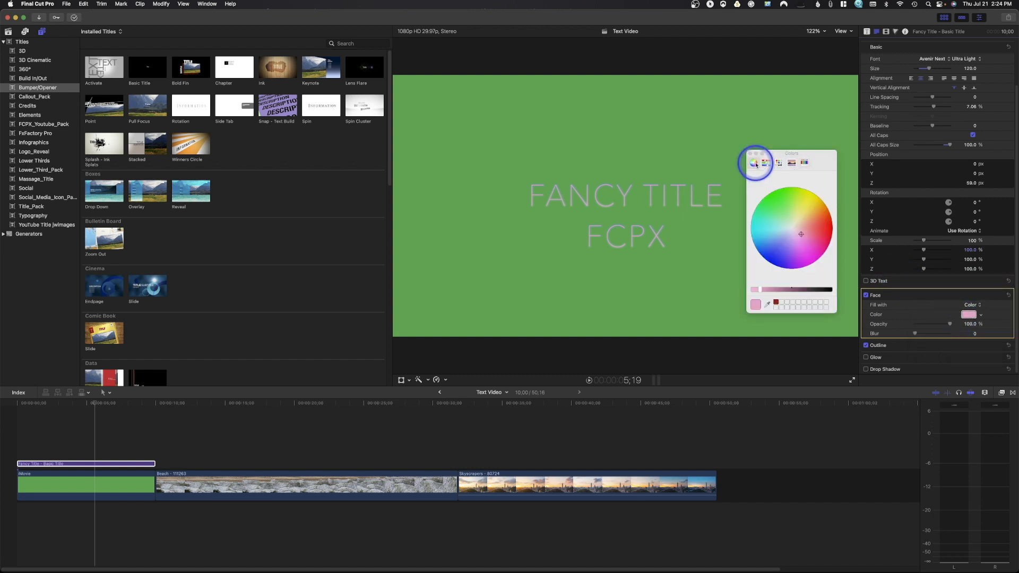
pyautogui.click(803, 162)
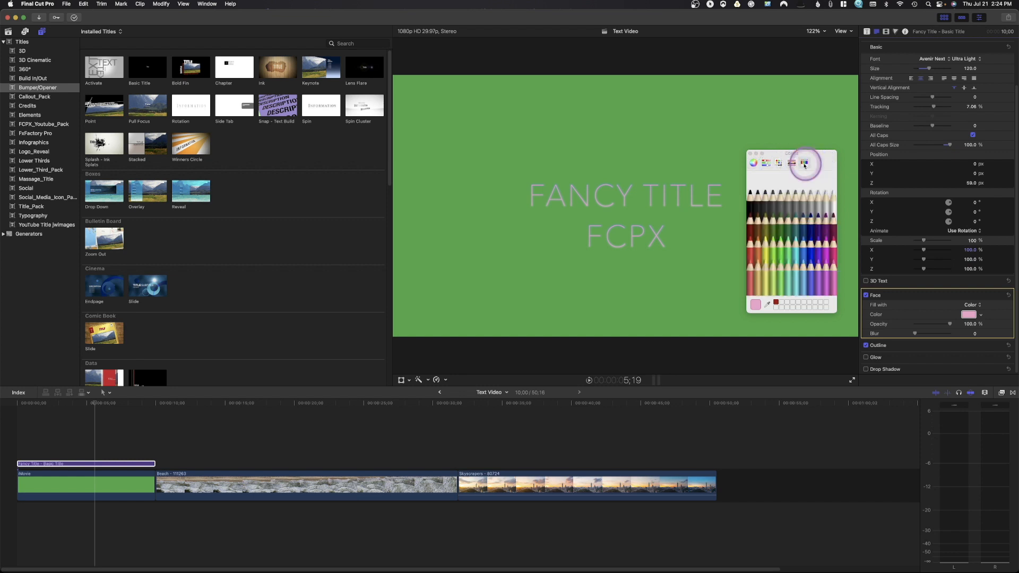
pyautogui.click(777, 301)
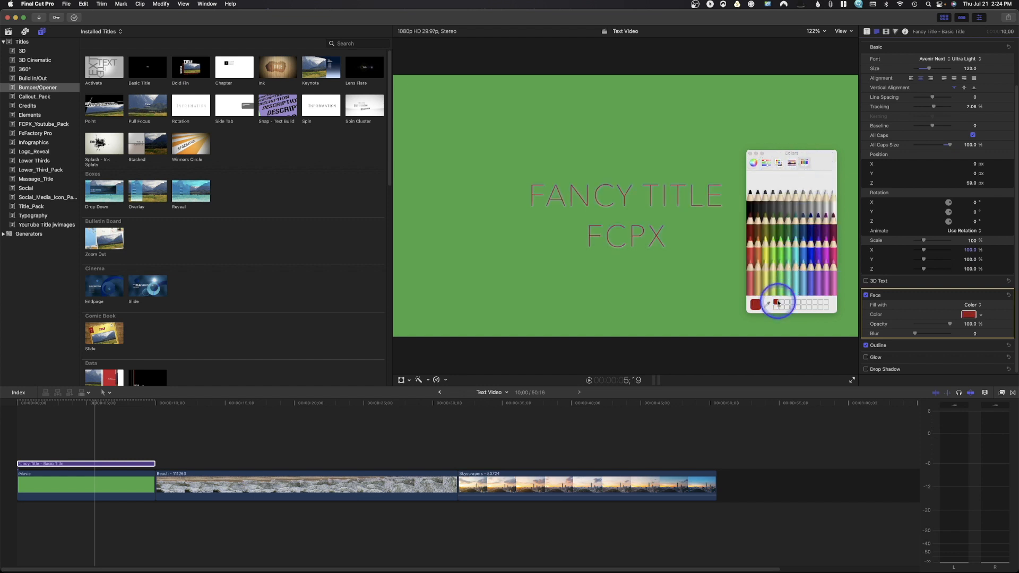
# Step: Set the title's face colour to the Flora green pencil and store it as a swatch beside the dark red one
pyautogui.click(773, 249)
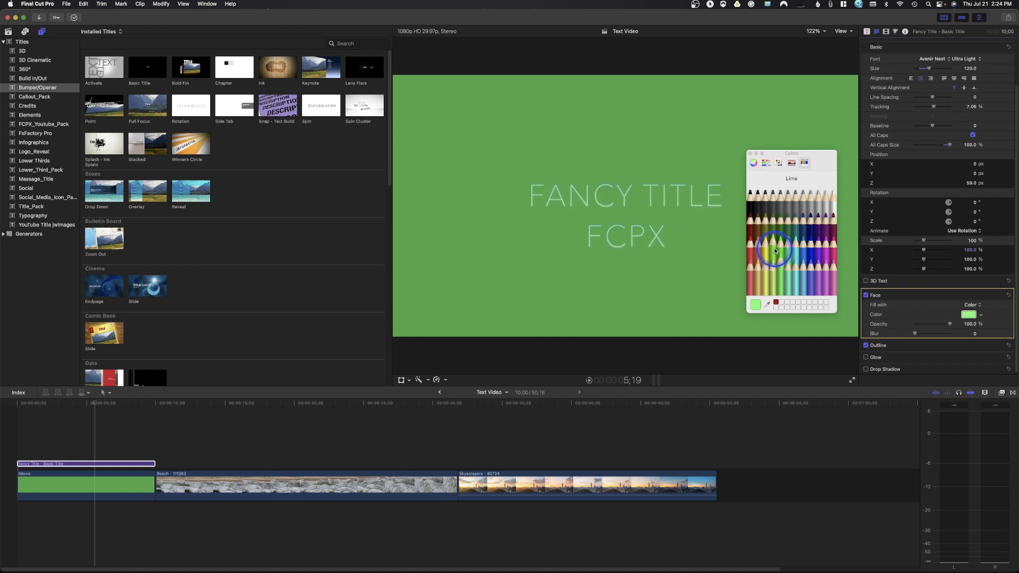
pyautogui.click(780, 269)
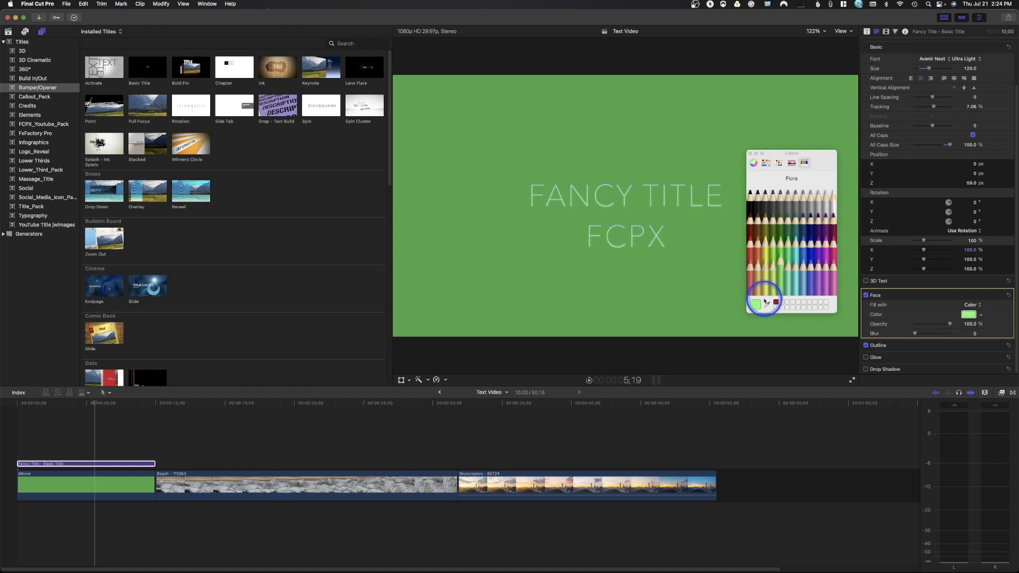
pyautogui.moveTo(756, 303); pyautogui.dragTo(784, 303)
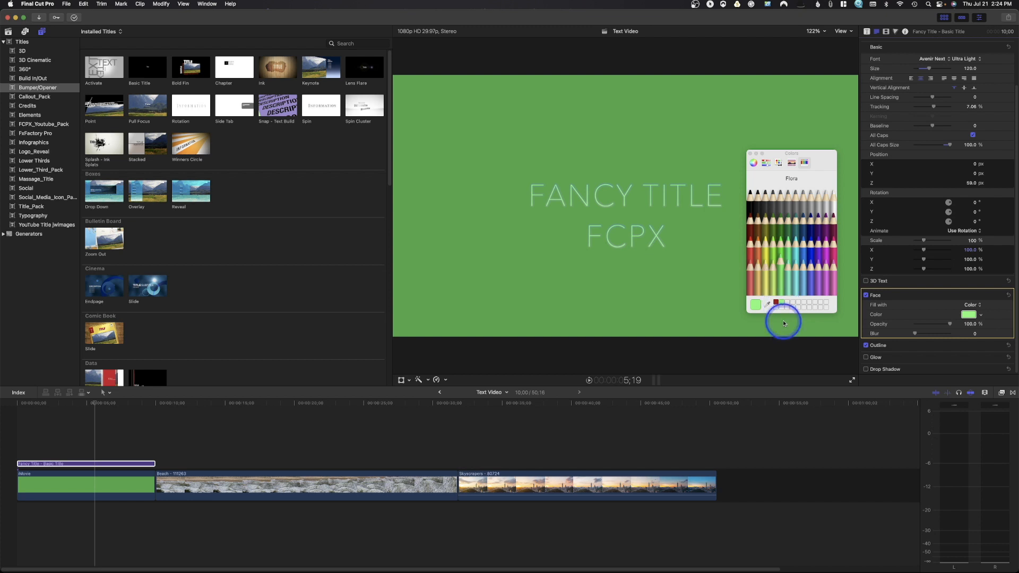
pyautogui.click(778, 221)
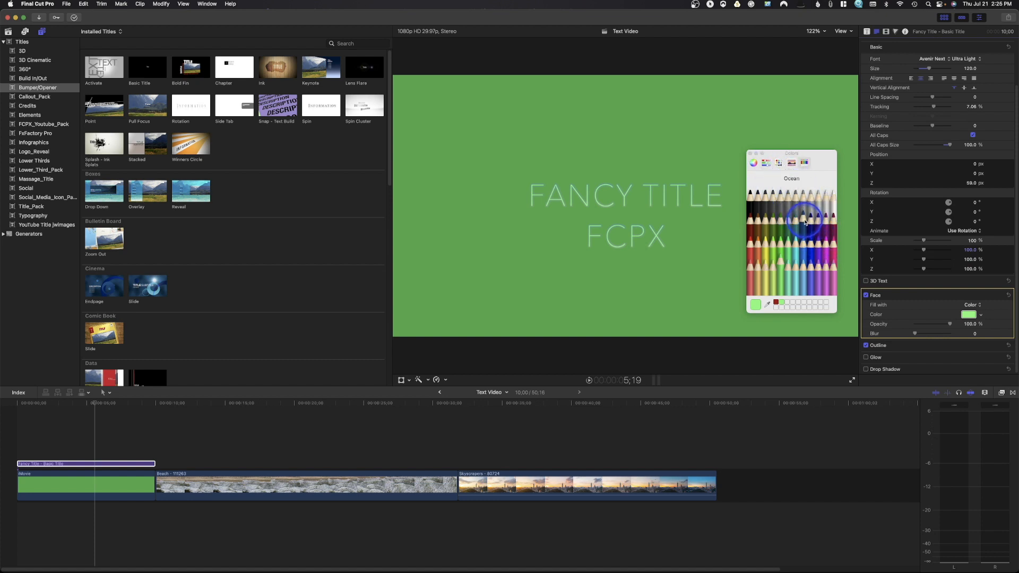
# Step: Try lowering the opacity of the title's face to 36.7% and then further down
pyautogui.moveTo(949, 323); pyautogui.dragTo(927, 326)
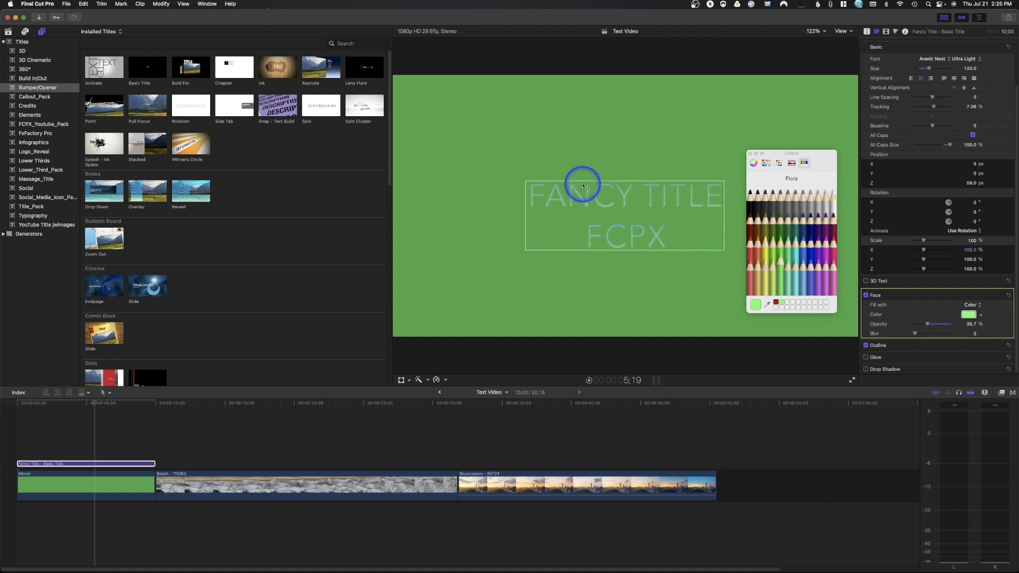
pyautogui.moveTo(927, 325); pyautogui.dragTo(902, 334)
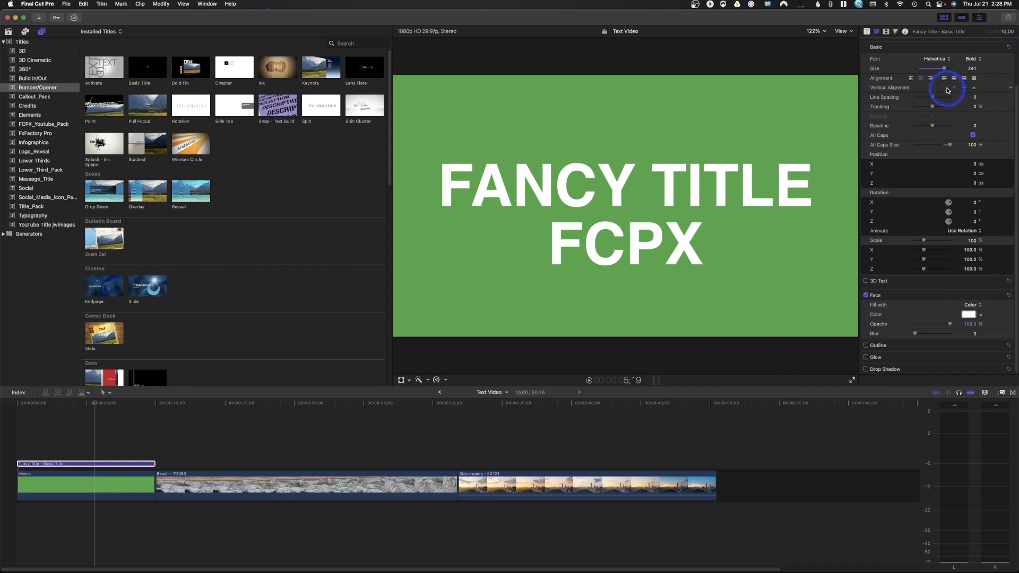
# Step: Look over the preset styles and attribute-saving options available for the title
pyautogui.scroll(3, 946, 88)
pyautogui.click(947, 45)
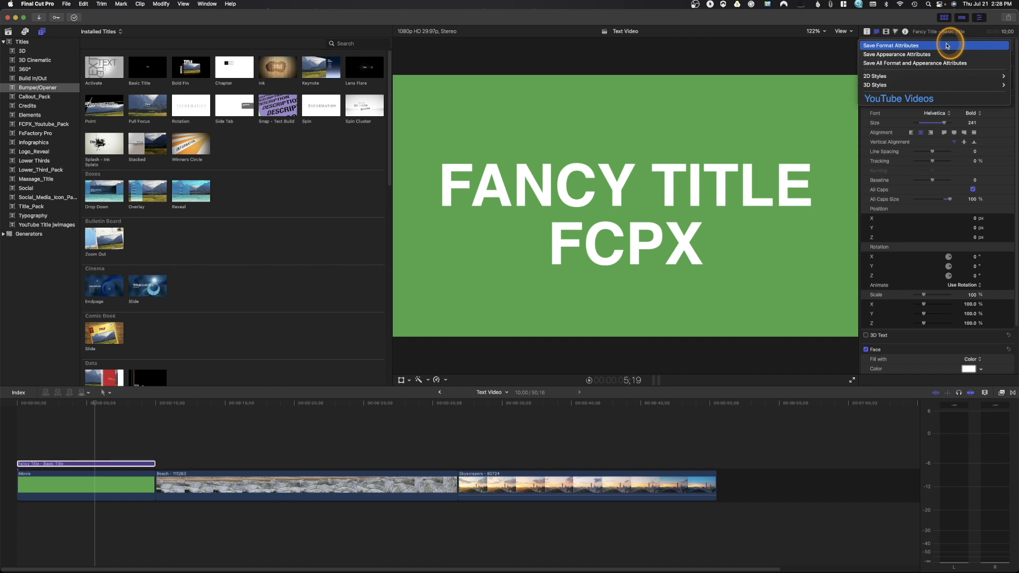
pyautogui.click(937, 70)
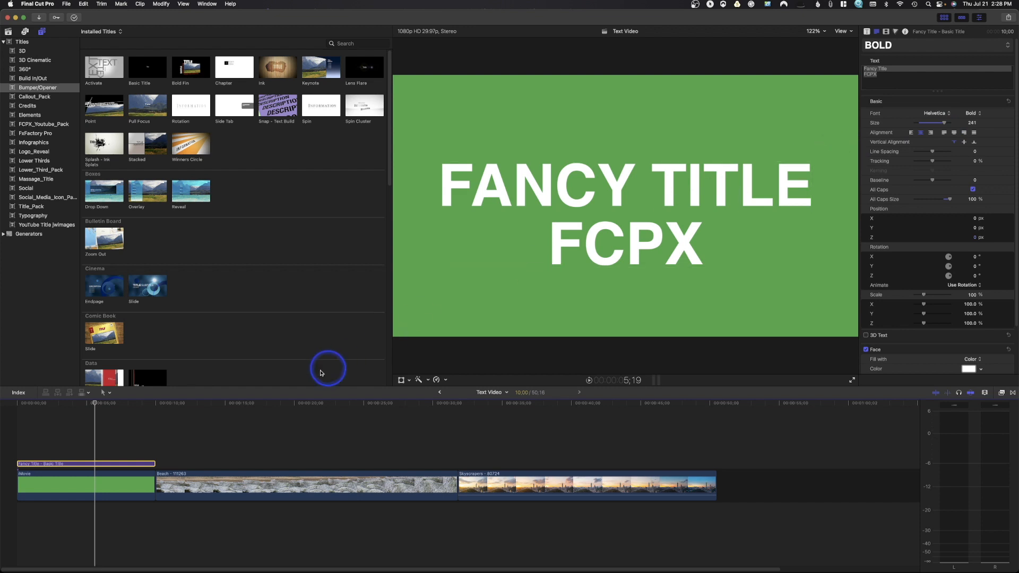
# Step: Replace the existing title with a new Basic Title above the start of the green clip and set its size to 267
pyautogui.click(82, 465)
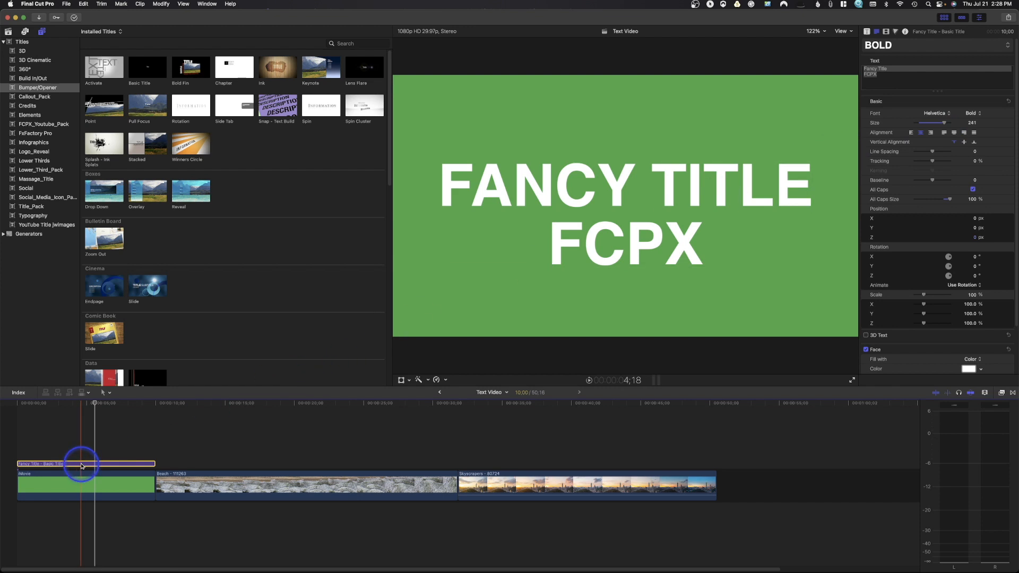
pyautogui.press('Delete')
pyautogui.moveTo(142, 66); pyautogui.dragTo(19, 453)
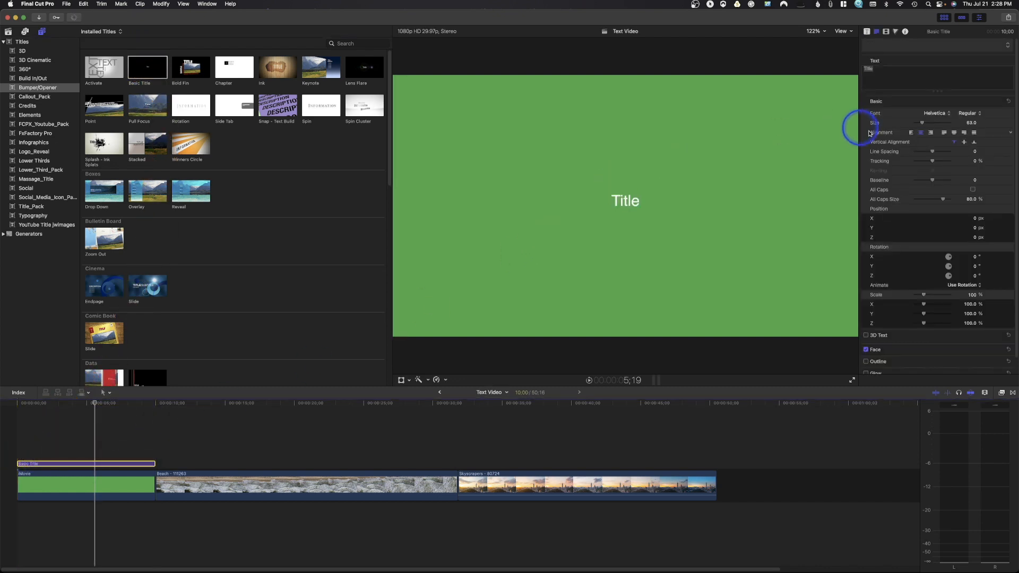
pyautogui.moveTo(921, 123); pyautogui.dragTo(948, 123)
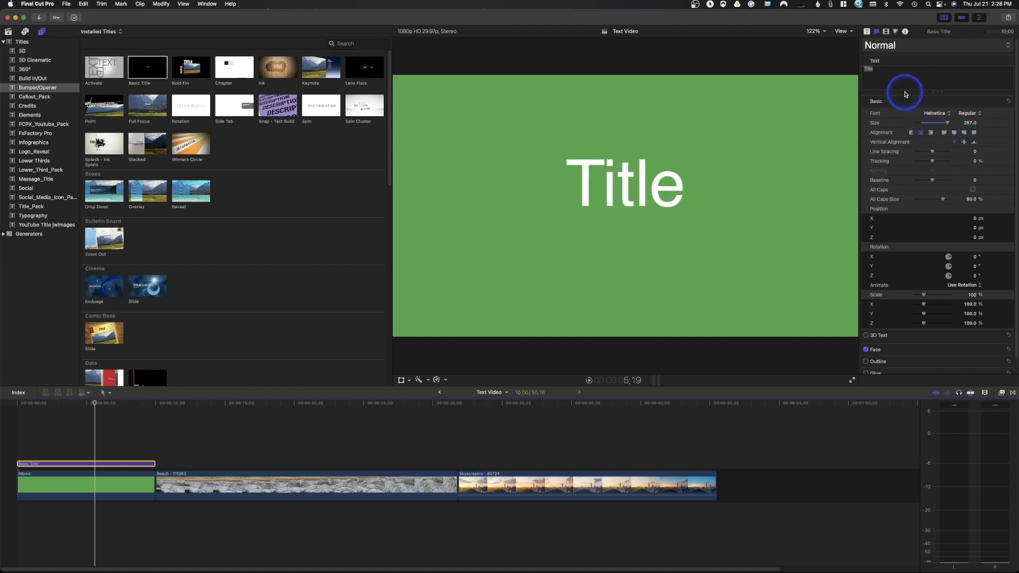
# Step: Change the title's text to "Fancy title" and display it in all caps at 100% All Caps Size
pyautogui.moveTo(876, 75); pyautogui.dragTo(845, 70)
pyautogui.write('Fan')
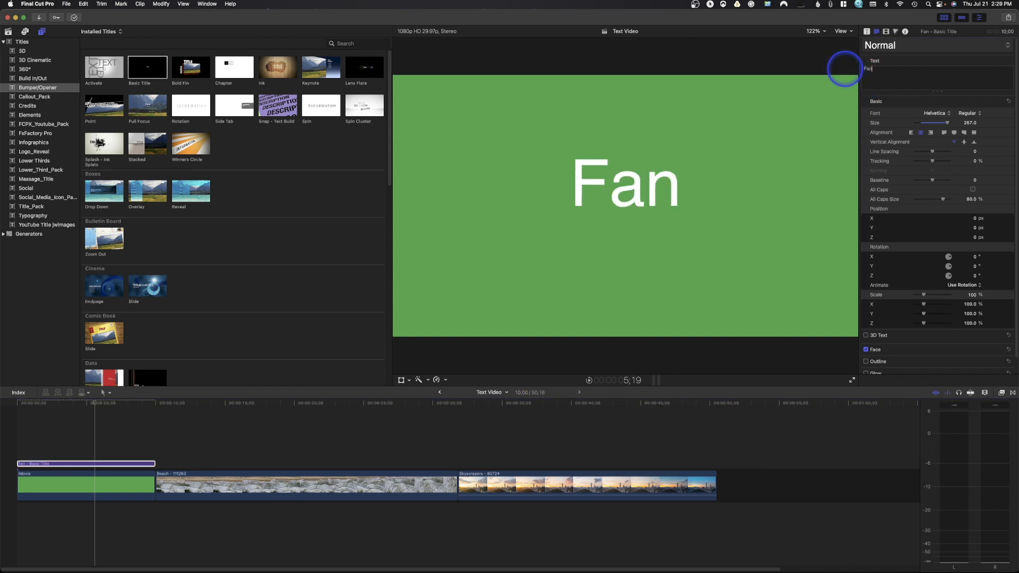
pyautogui.write('cy titl')
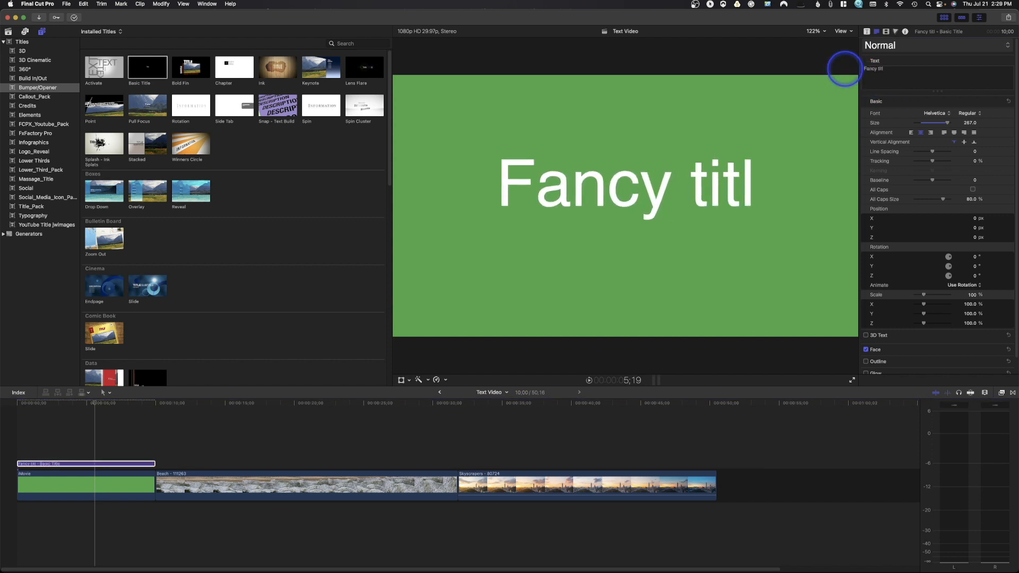
pyautogui.write('e')
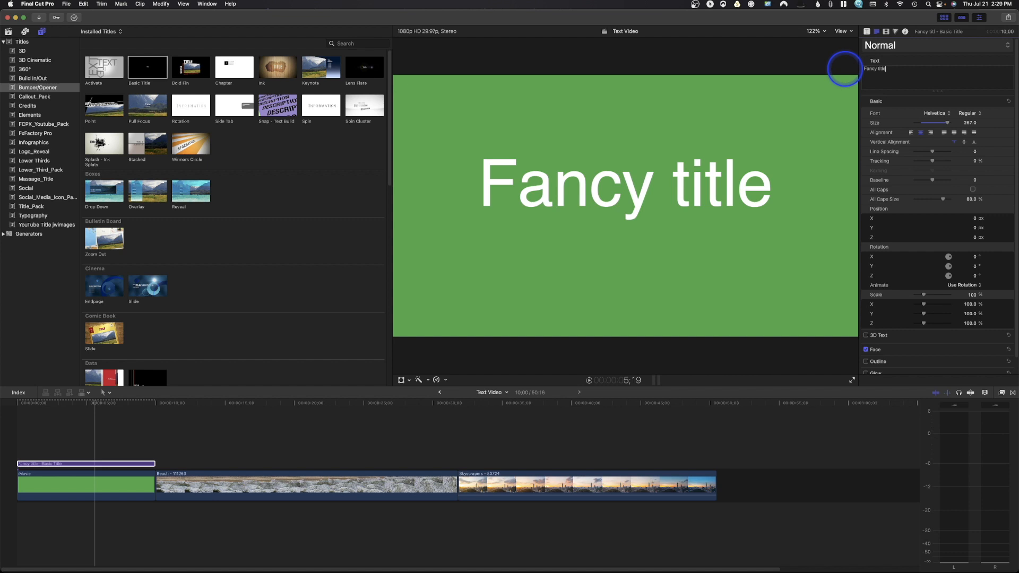
pyautogui.click(973, 190)
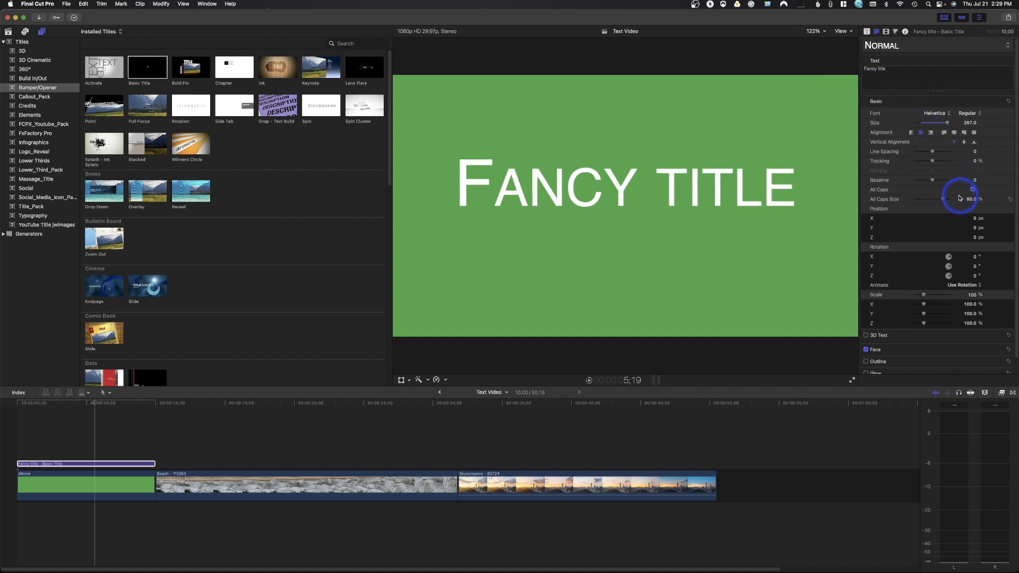
pyautogui.moveTo(943, 199); pyautogui.dragTo(989, 198)
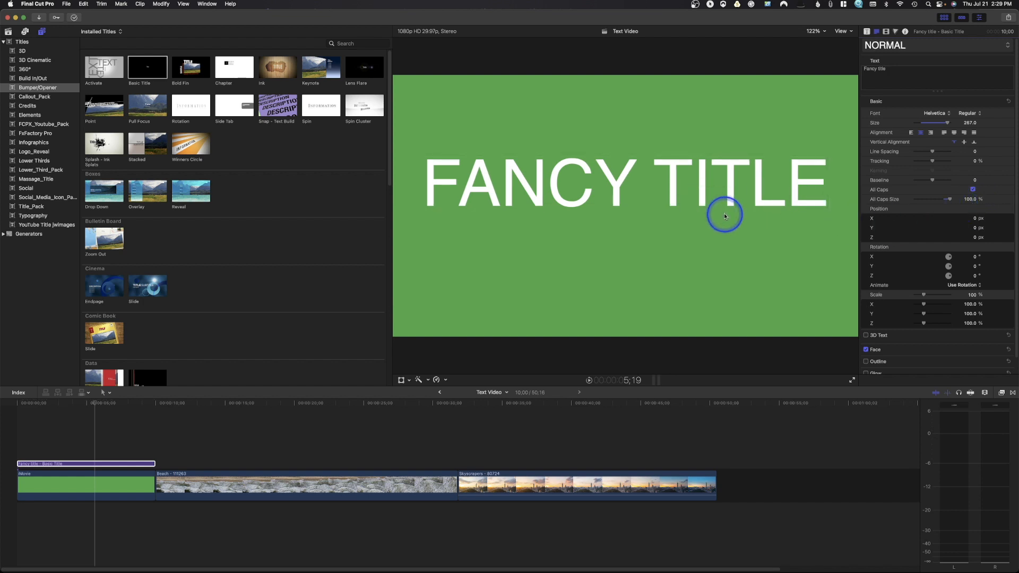
# Step: Fill the title's face with a Gradient and expand the gradient's settings
pyautogui.scroll(-2, 947, 148)
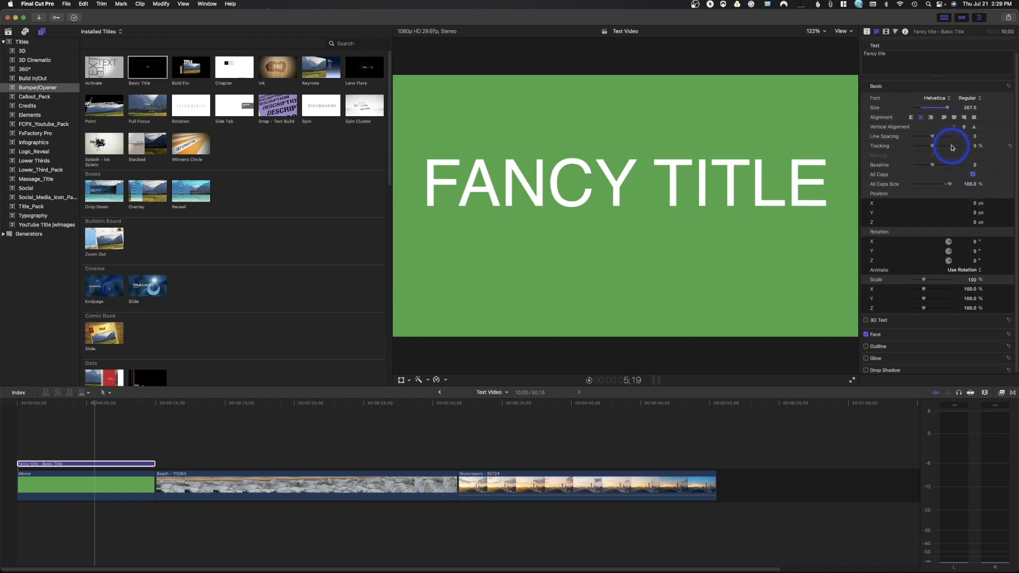
pyautogui.click(1000, 334)
pyautogui.scroll(-2, 987, 326)
pyautogui.click(972, 322)
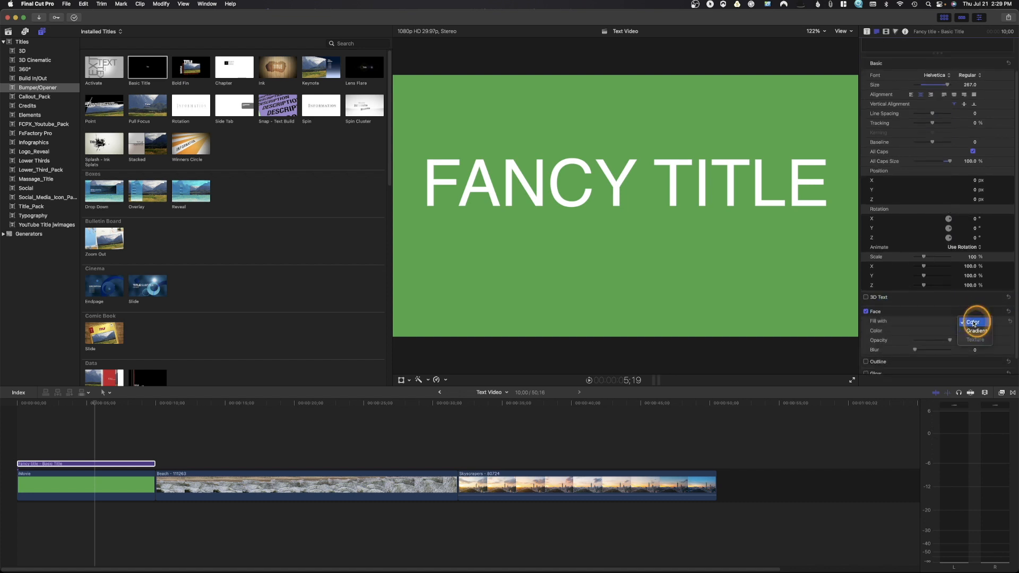
pyautogui.click(976, 330)
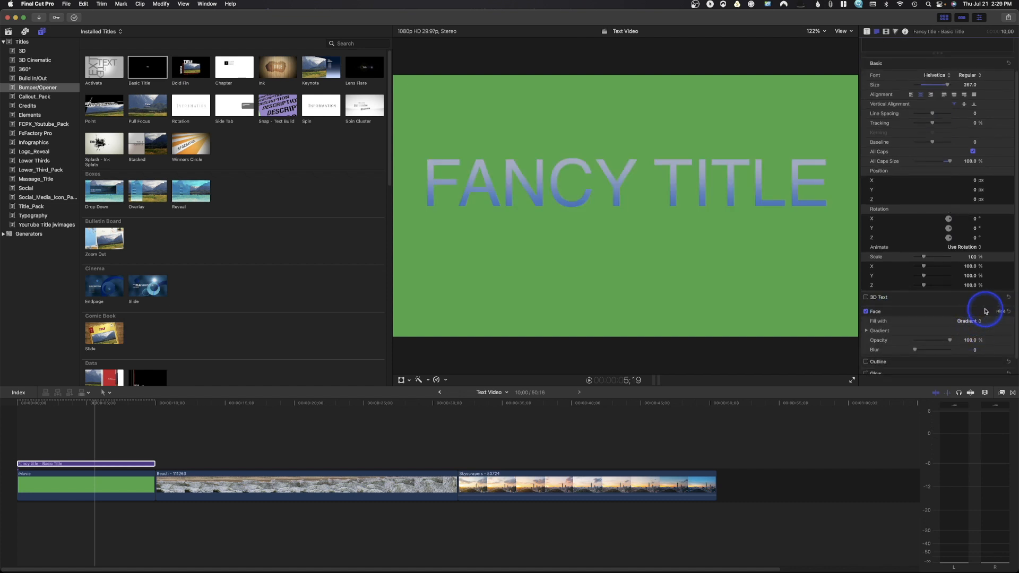
pyautogui.scroll(-2, 986, 313)
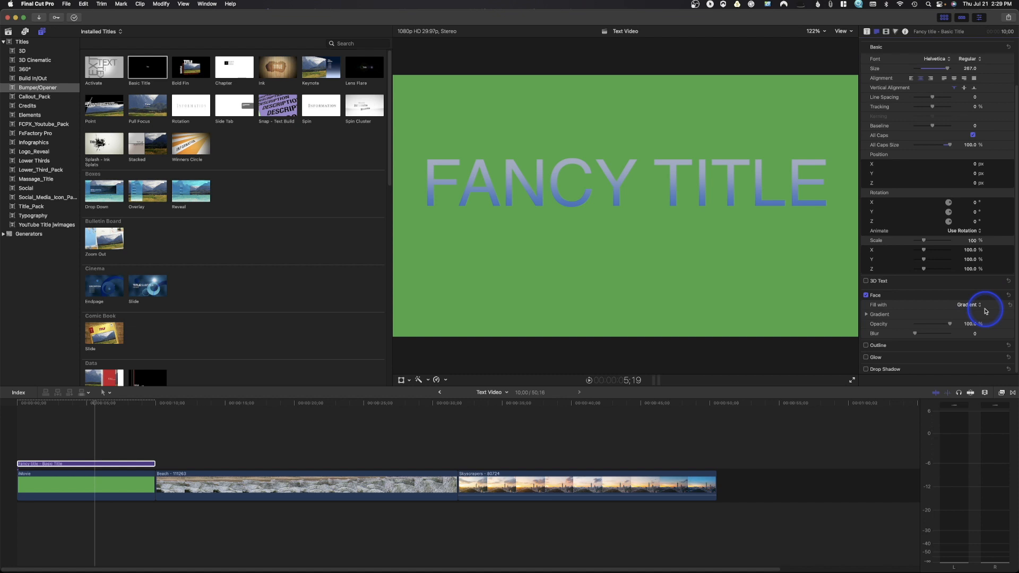
pyautogui.click(867, 314)
pyautogui.scroll(-8, 907, 280)
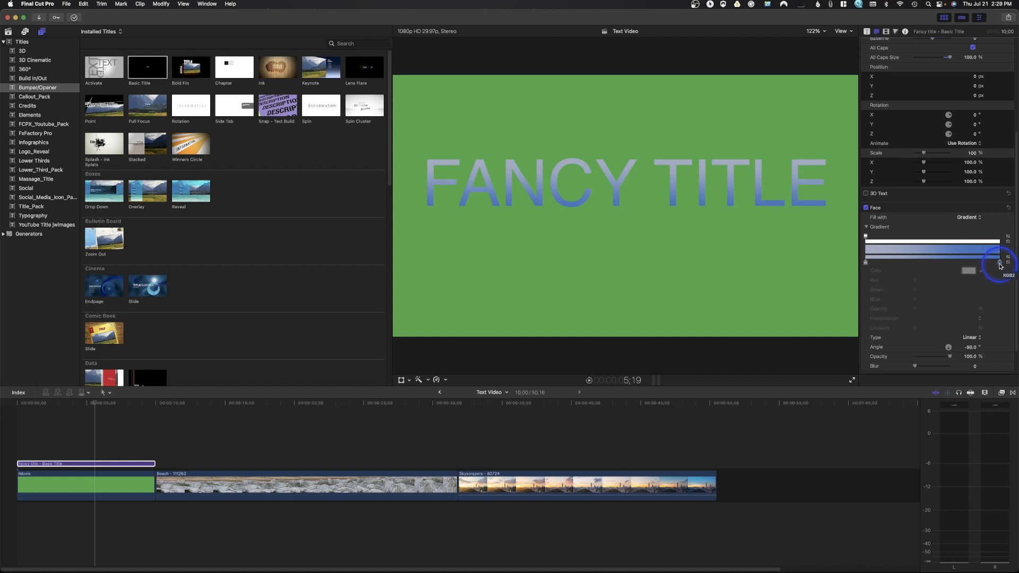
# Step: Recolour the gradient's first colour stop with the Mercury pencil
pyautogui.click(866, 262)
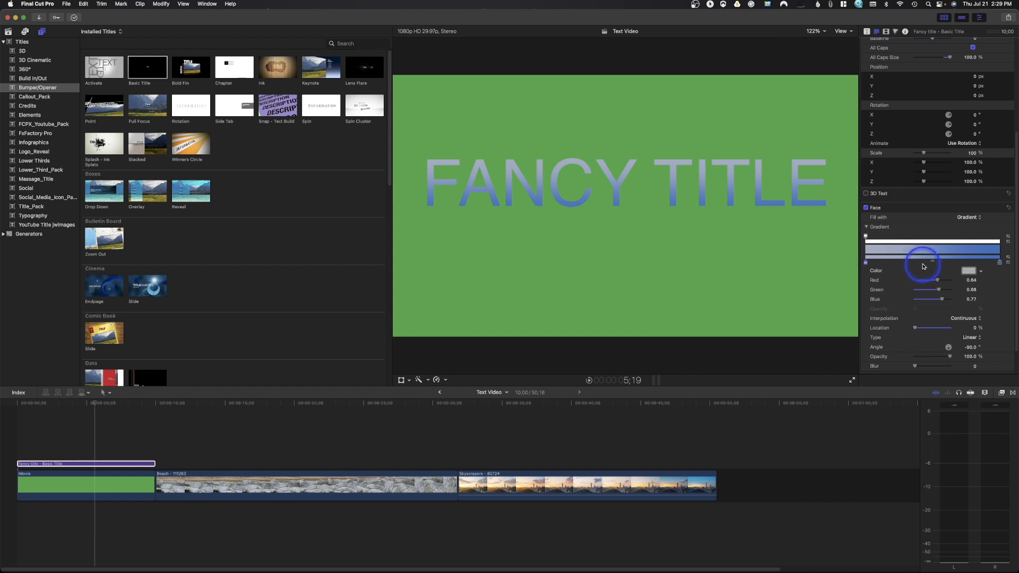
pyautogui.moveTo(938, 281)
pyautogui.mouseDown()
pyautogui.moveTo(917, 285)
pyautogui.moveTo(946, 284)
pyautogui.mouseUp()
pyautogui.press('super+z')
pyautogui.click(968, 273)
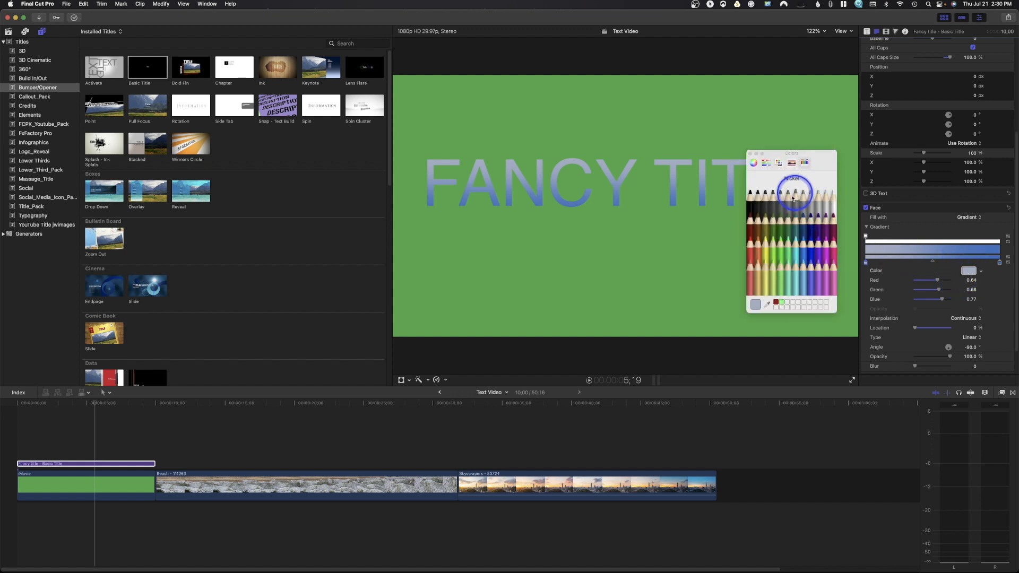
pyautogui.click(833, 198)
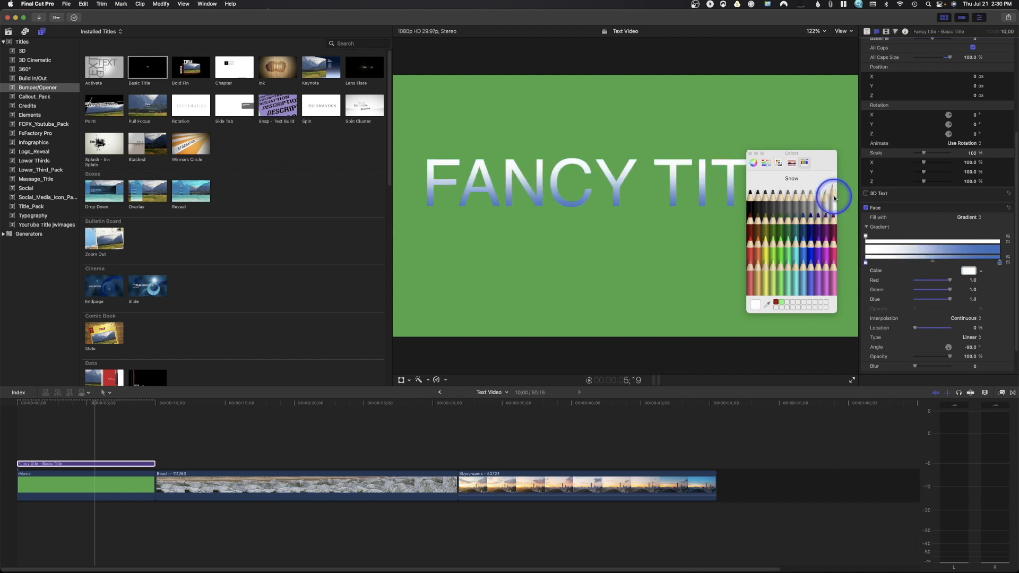
pyautogui.click(826, 202)
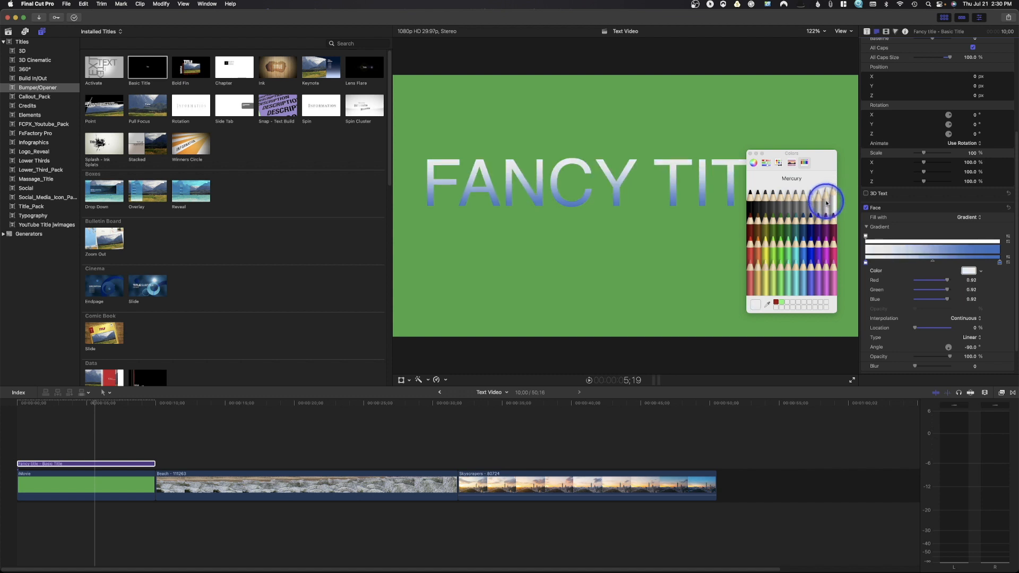
pyautogui.click(750, 153)
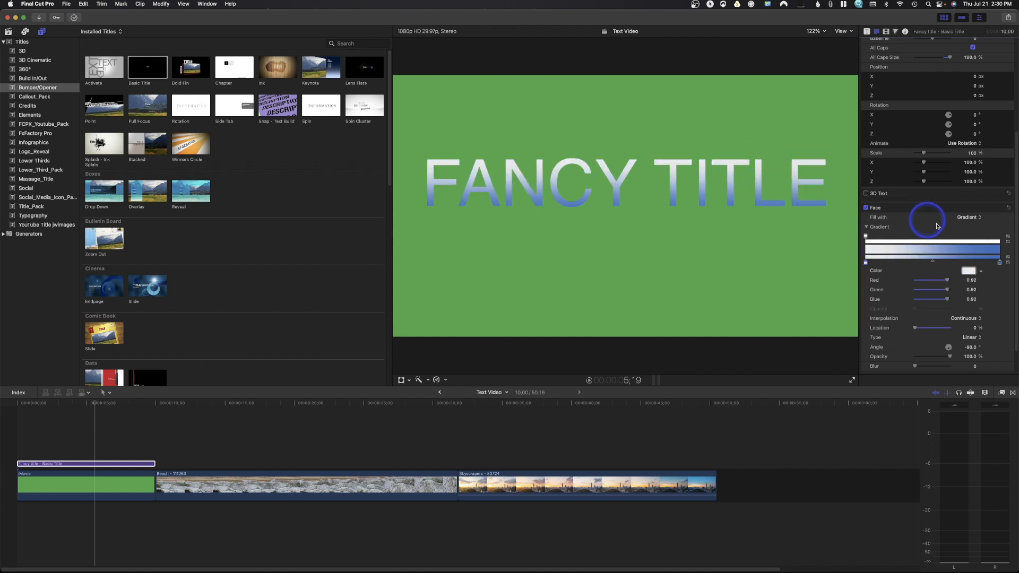
# Step: Try an orange from the colour spectrum on the gradient's first colour stop and undo it
pyautogui.click(982, 274)
pyautogui.click(973, 296)
pyautogui.moveTo(969, 320); pyautogui.dragTo(946, 295)
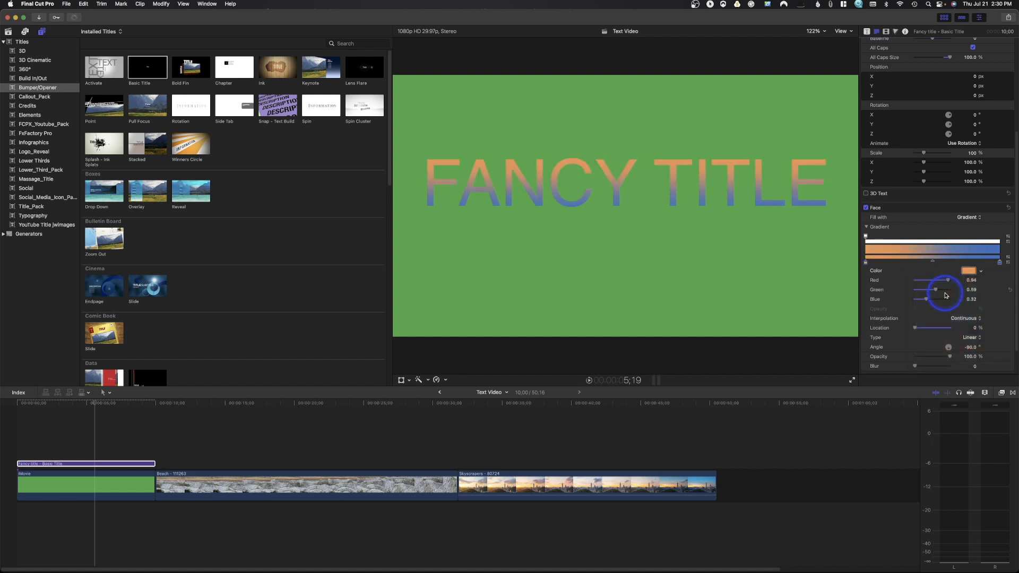
pyautogui.press('super+z')
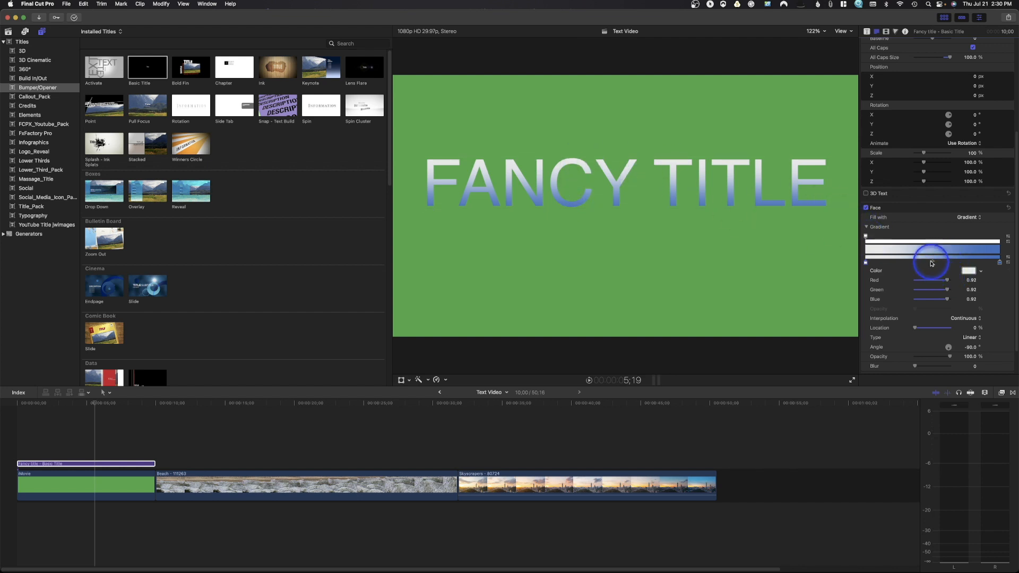
# Step: Shift the midpoint between the gradient's two colours to 43.11%
pyautogui.moveTo(933, 263)
pyautogui.mouseDown()
pyautogui.moveTo(916, 264)
pyautogui.moveTo(954, 263)
pyautogui.moveTo(928, 266)
pyautogui.mouseUp()
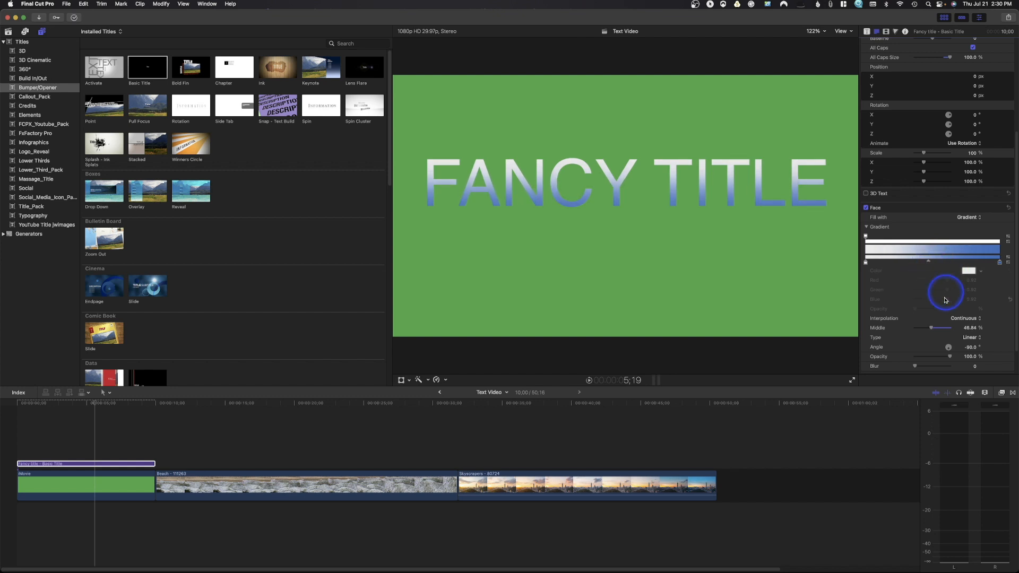
pyautogui.moveTo(932, 329)
pyautogui.mouseDown()
pyautogui.moveTo(948, 327)
pyautogui.moveTo(932, 330)
pyautogui.mouseUp()
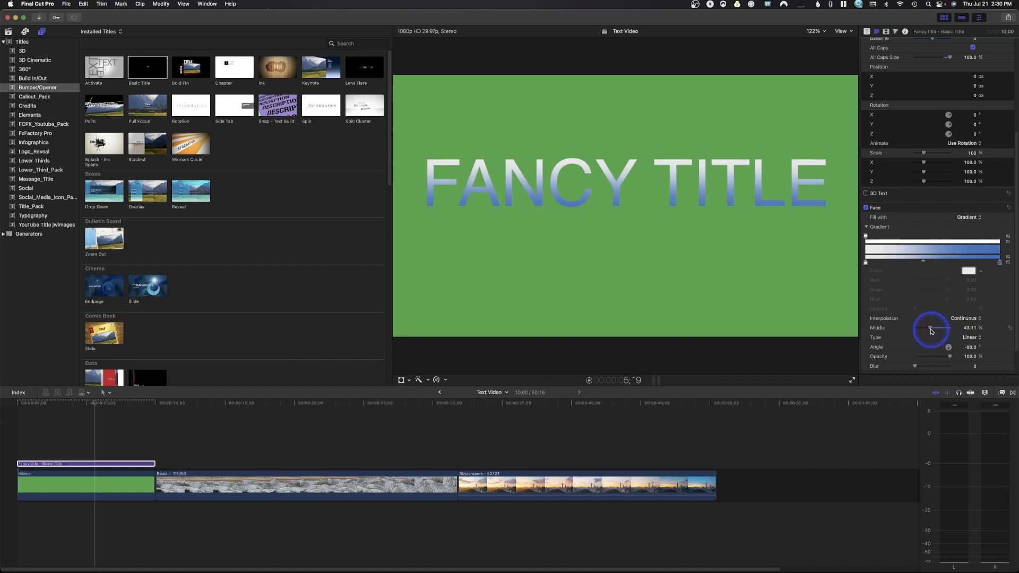
pyautogui.click(1000, 262)
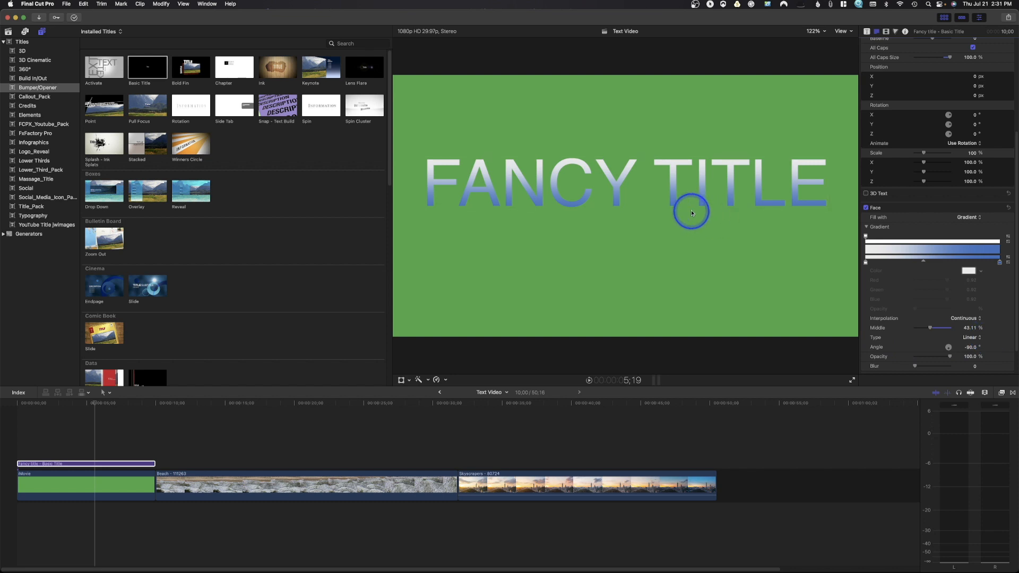
# Step: Try the Radial gradient type, return it to Linear, and rotate the gradient's angle so the colours run diagonally
pyautogui.click(970, 337)
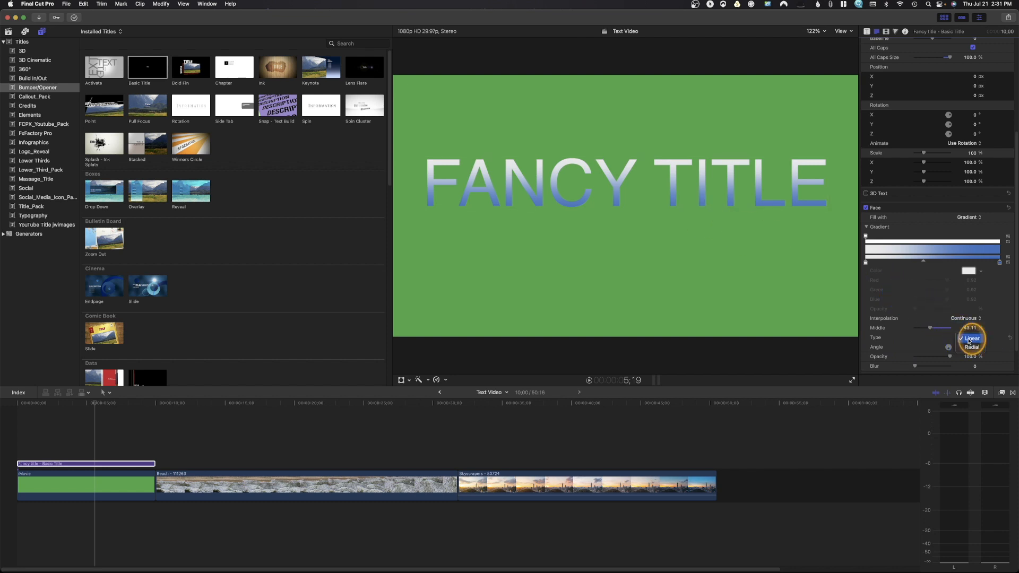
pyautogui.click(969, 348)
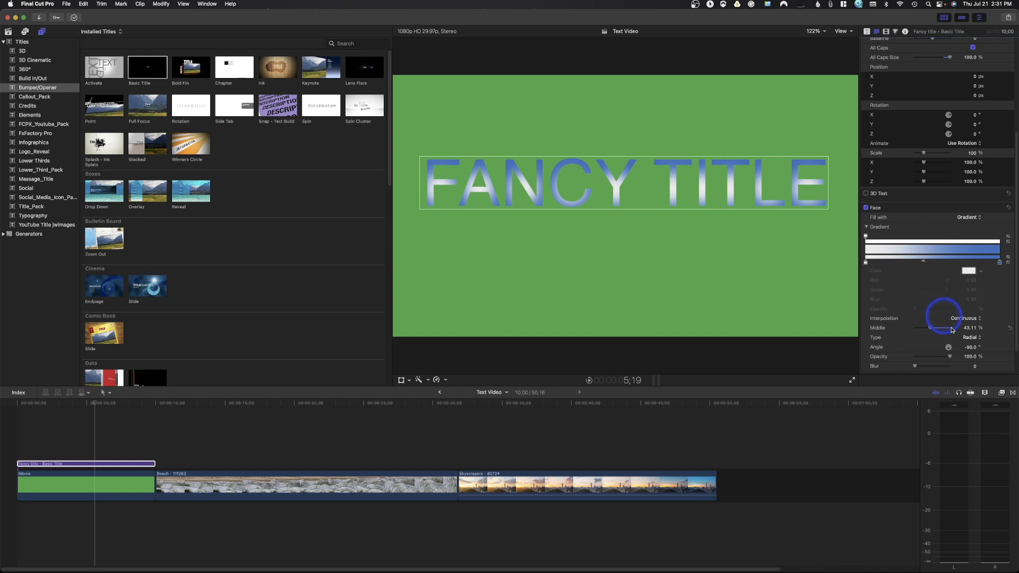
pyautogui.moveTo(948, 350); pyautogui.dragTo(946, 347)
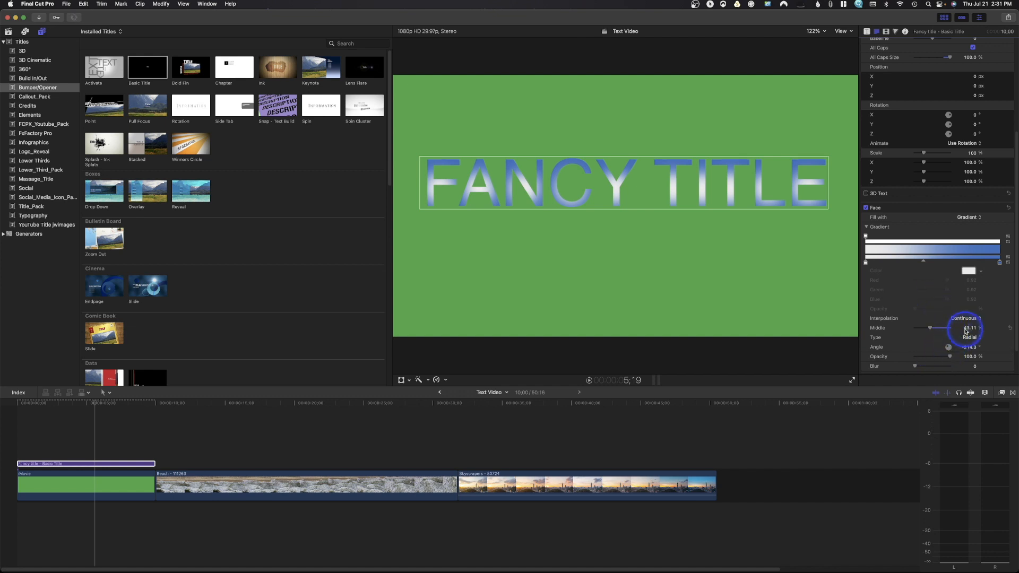
pyautogui.moveTo(976, 338); pyautogui.dragTo(946, 354)
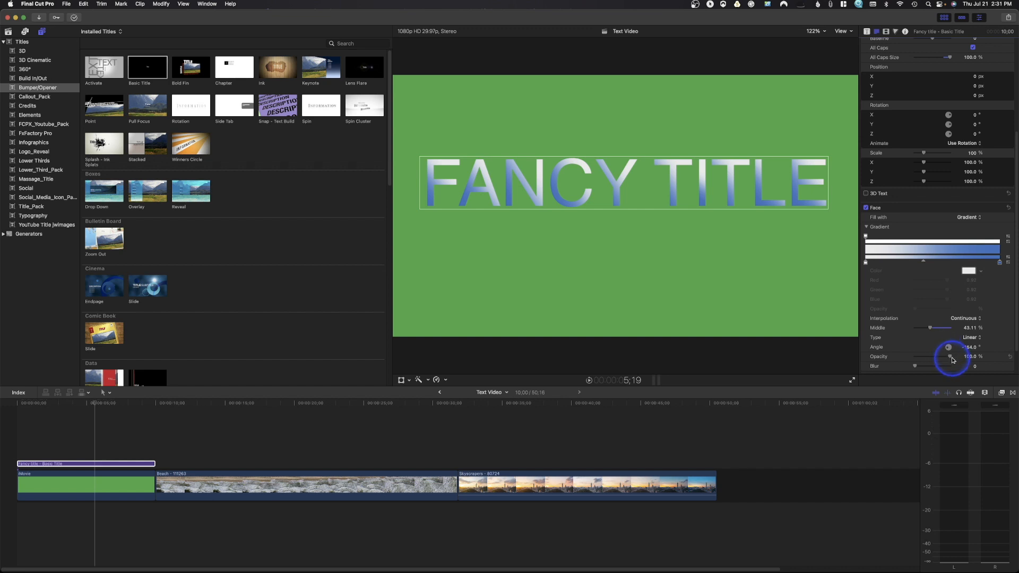
# Step: Try the face's blur setting, return the face fill to a solid Color, and collapse the Face settings
pyautogui.moveTo(914, 366); pyautogui.dragTo(875, 378)
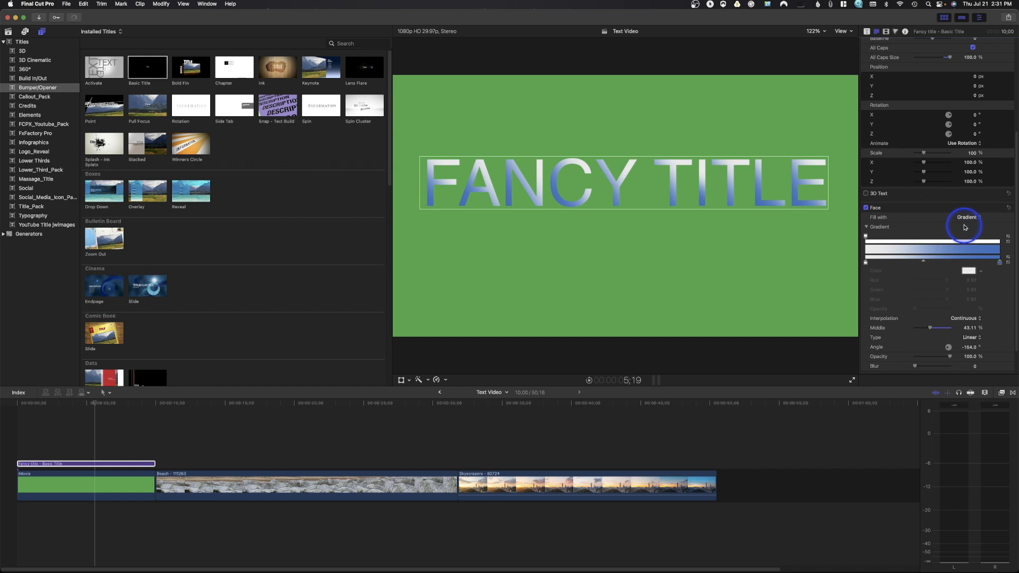
pyautogui.moveTo(973, 218)
pyautogui.mouseDown()
pyautogui.moveTo(974, 228)
pyautogui.moveTo(950, 212)
pyautogui.moveTo(939, 217)
pyautogui.moveTo(970, 220)
pyautogui.moveTo(966, 211)
pyautogui.mouseUp()
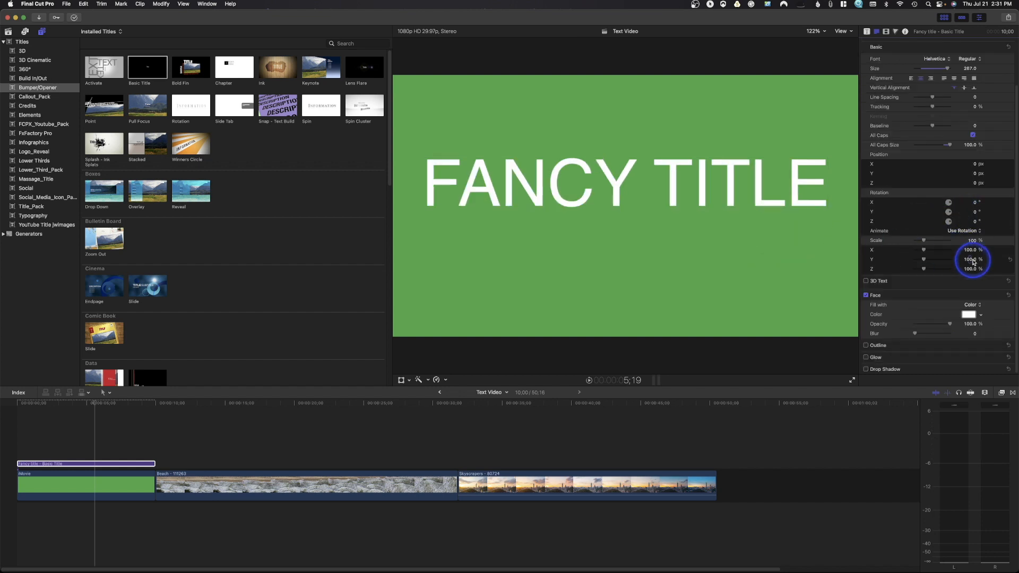
pyautogui.click(1001, 295)
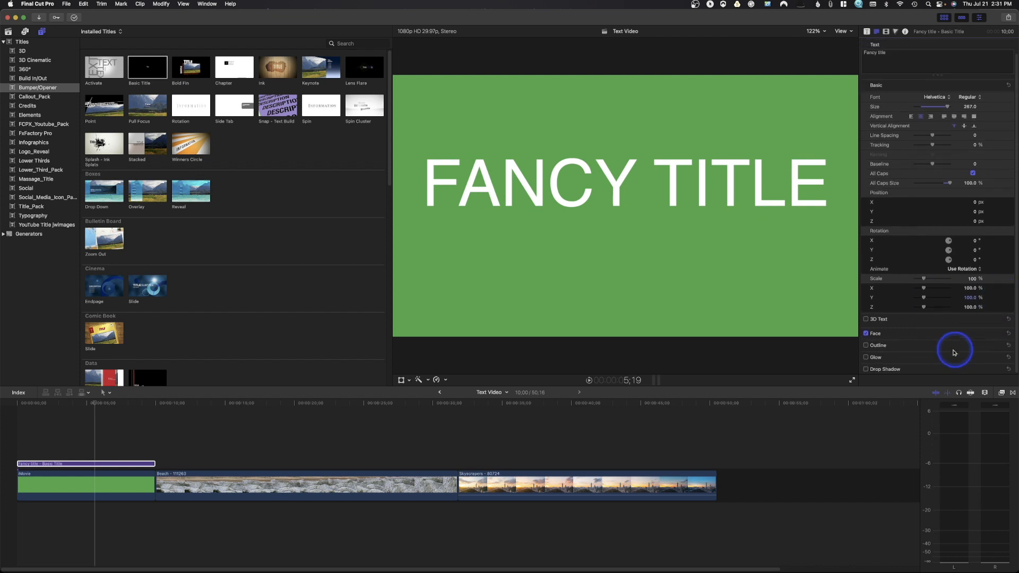
# Step: Try a Blueberry outline with a width of 5.0 on the title, switch the outline off and collapse its settings
pyautogui.click(866, 345)
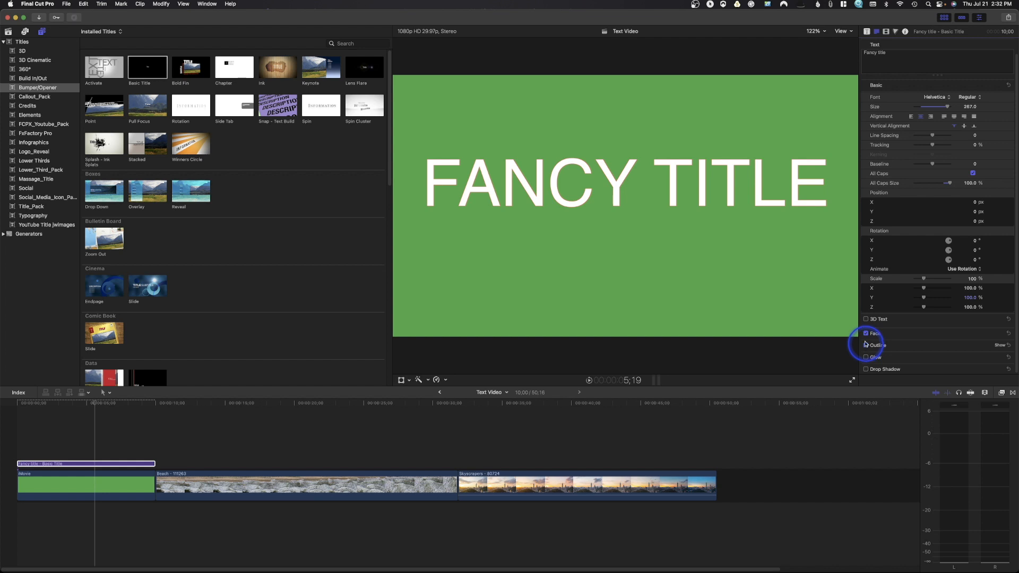
pyautogui.click(999, 345)
pyautogui.scroll(-2, 974, 318)
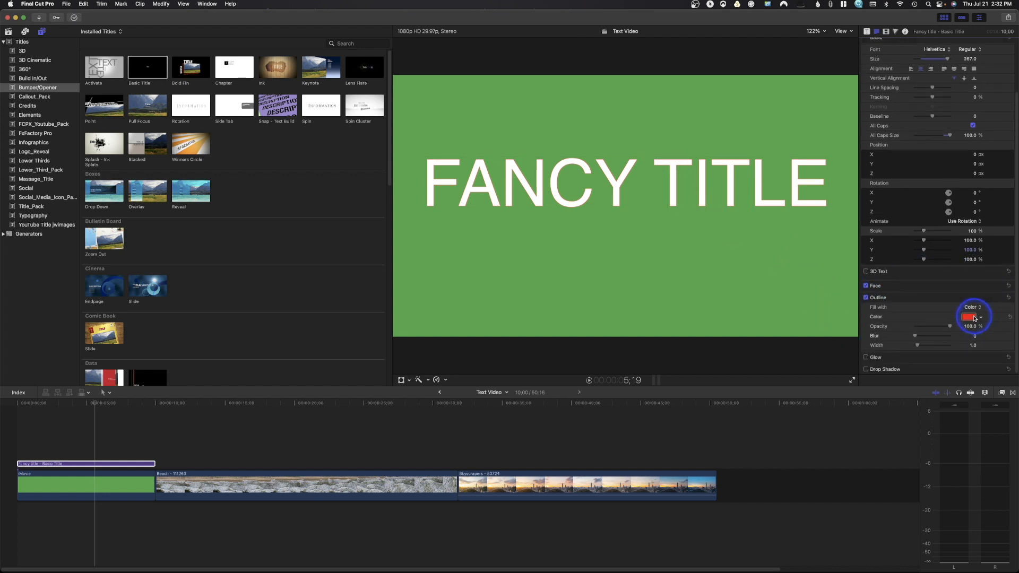
pyautogui.click(974, 317)
pyautogui.click(810, 270)
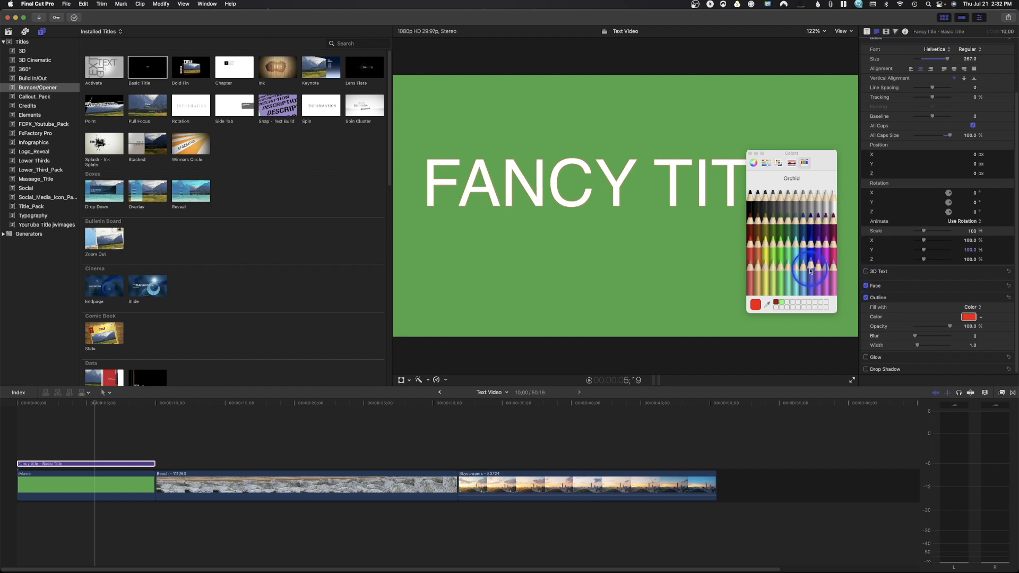
pyautogui.click(810, 249)
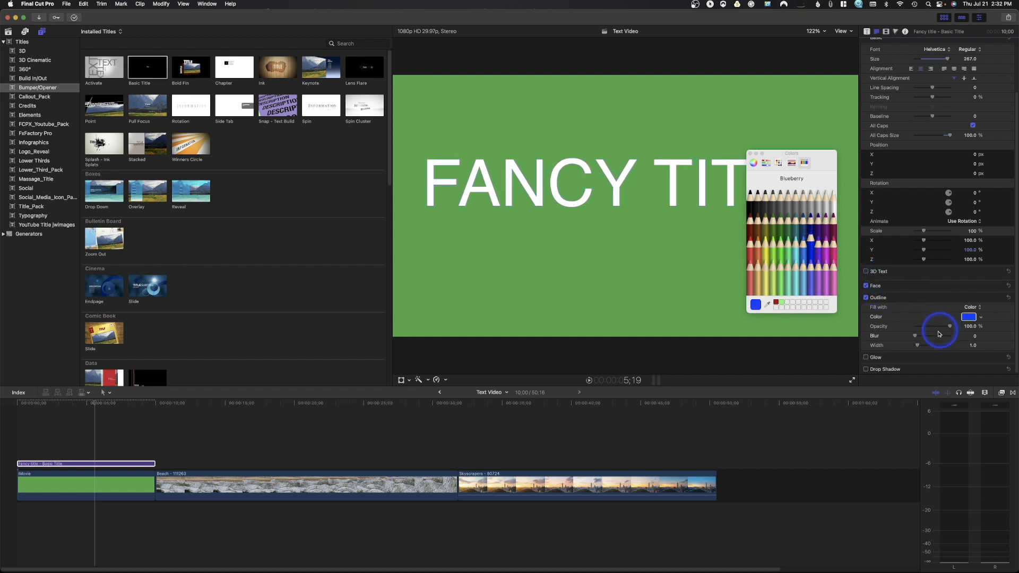
pyautogui.moveTo(918, 345); pyautogui.dragTo(926, 346)
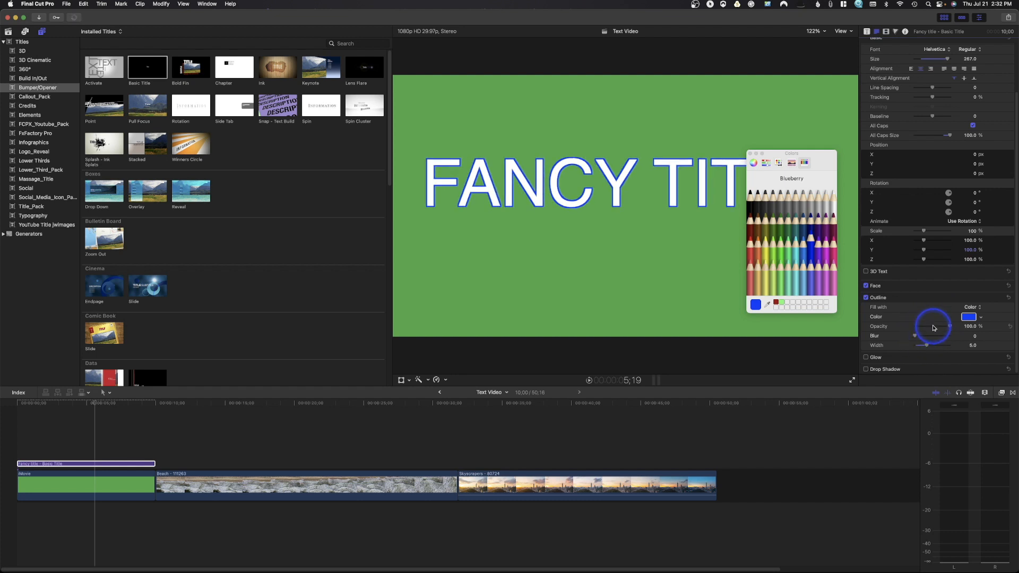
pyautogui.click(871, 298)
pyautogui.click(1000, 298)
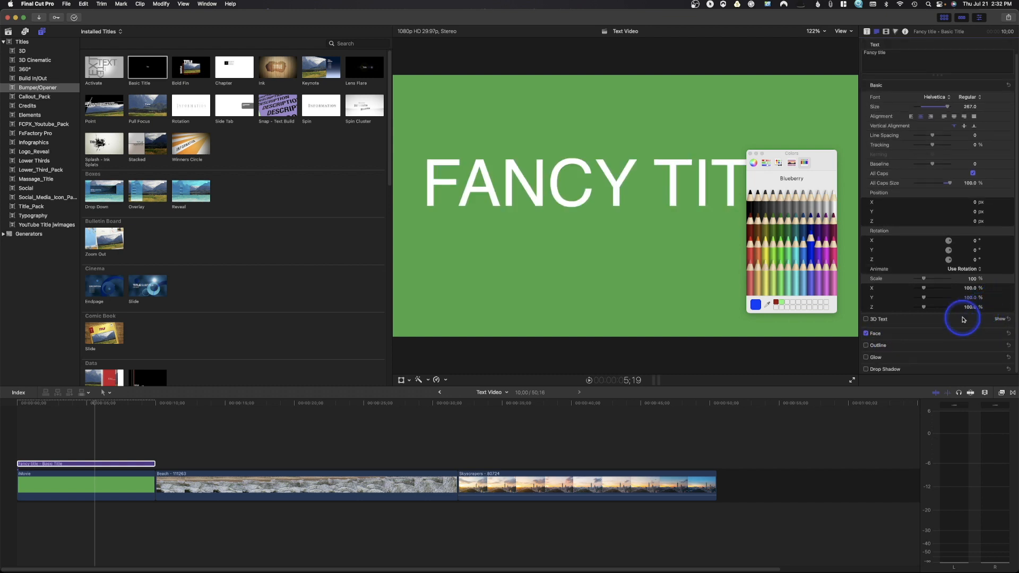
# Step: Try a glow on the title, testing its radius setting, and switch the glow off
pyautogui.click(866, 357)
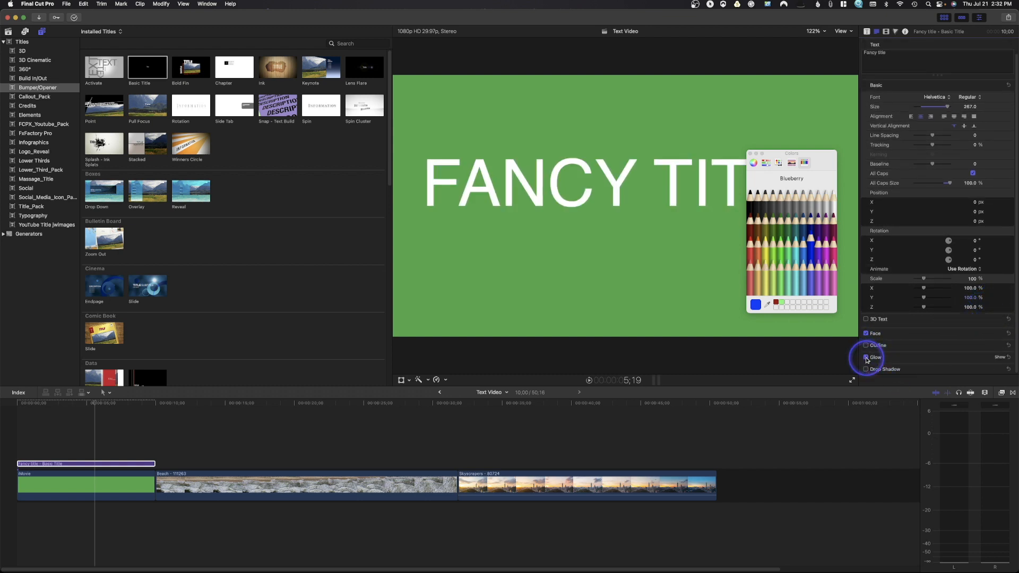
pyautogui.click(1002, 357)
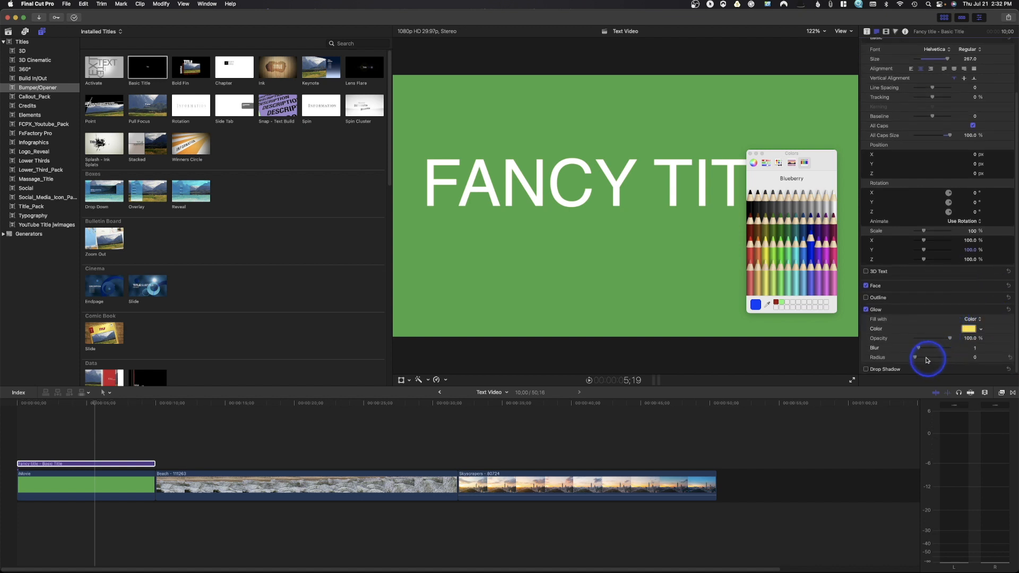
pyautogui.moveTo(916, 357)
pyautogui.mouseDown()
pyautogui.moveTo(950, 358)
pyautogui.moveTo(911, 360)
pyautogui.mouseUp()
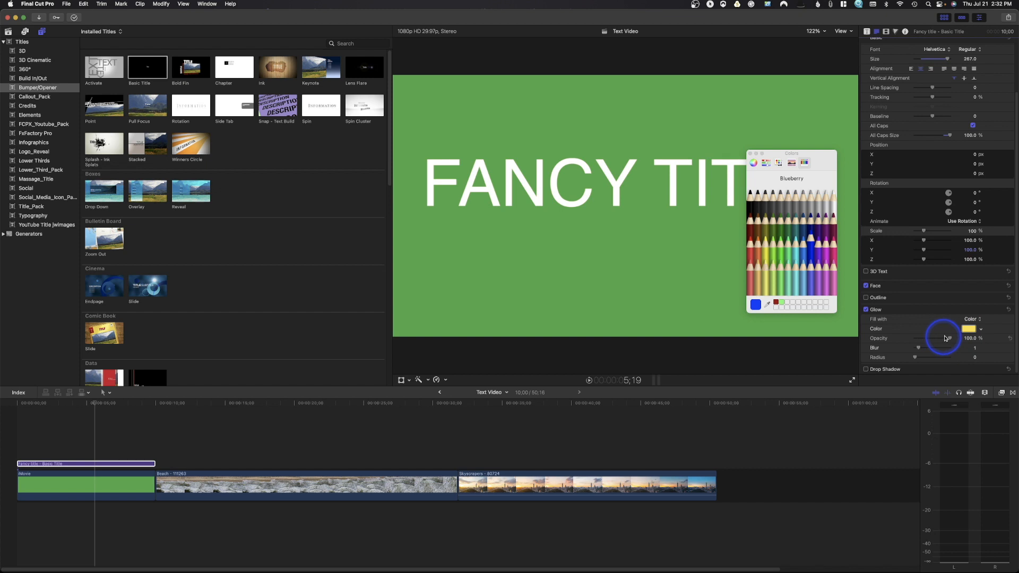
pyautogui.click(866, 311)
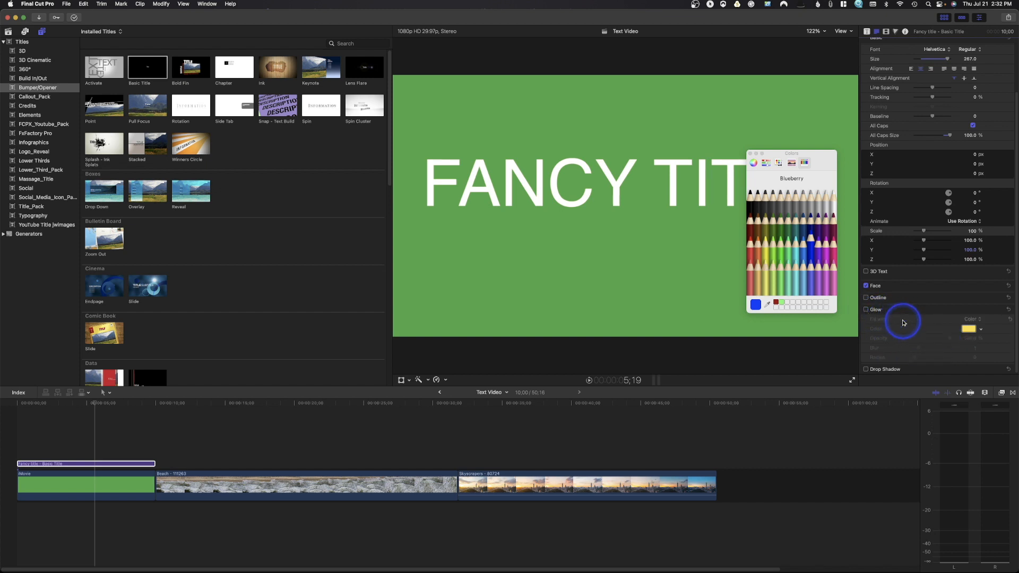
# Step: Try a drop shadow with distance 33.0, blur 5.32 and opacity 52.87% on the title, and switch the shadow off
pyautogui.click(867, 370)
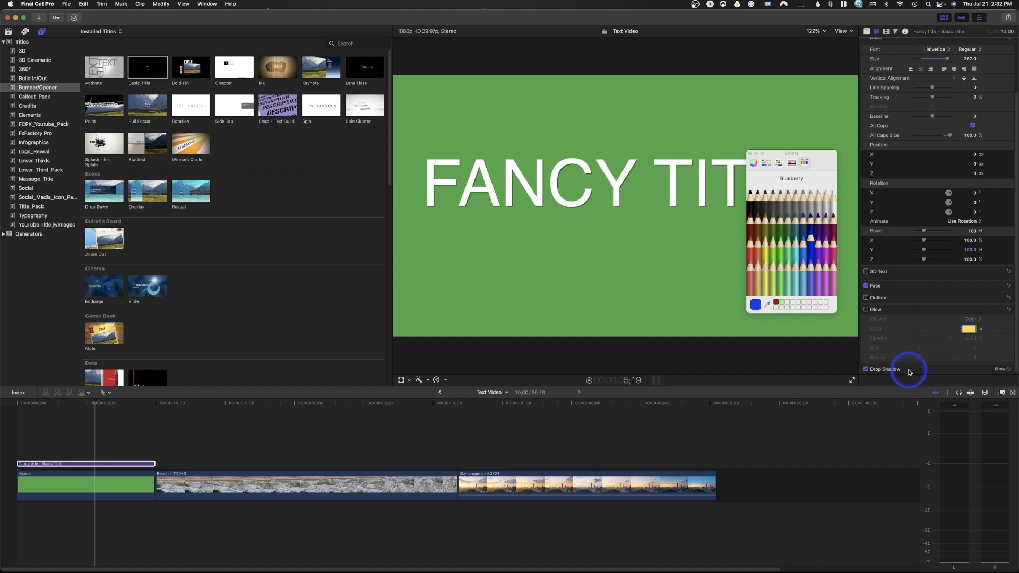
pyautogui.click(999, 369)
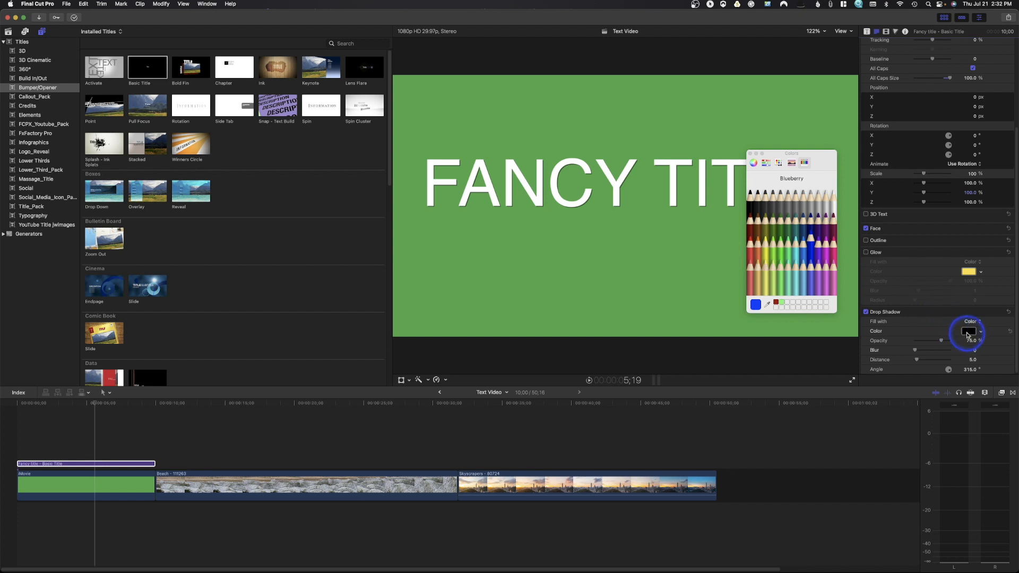
pyautogui.moveTo(918, 362); pyautogui.dragTo(936, 351)
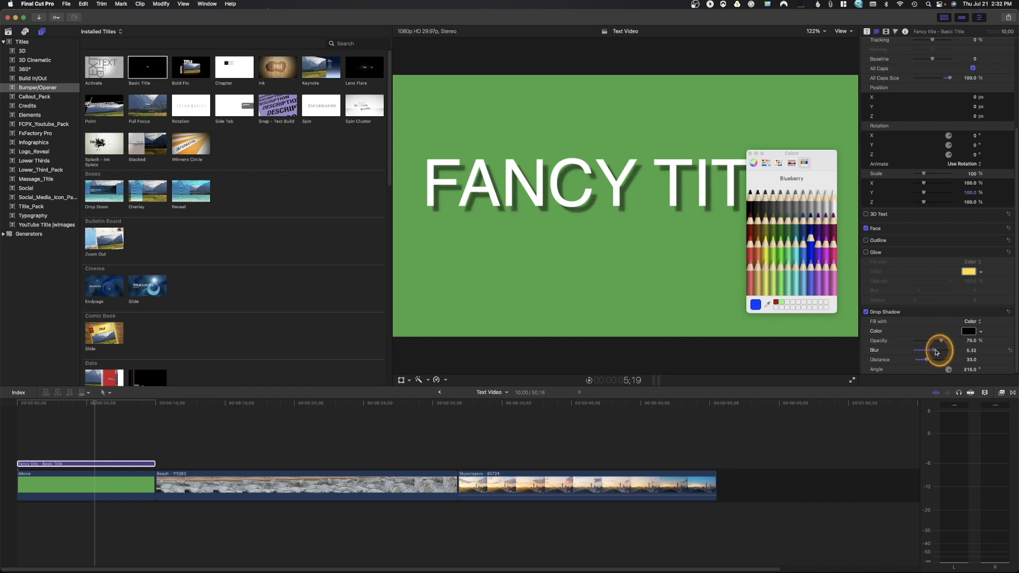
pyautogui.moveTo(940, 341)
pyautogui.mouseDown()
pyautogui.moveTo(928, 341)
pyautogui.moveTo(944, 341)
pyautogui.moveTo(932, 342)
pyautogui.moveTo(952, 376)
pyautogui.moveTo(936, 334)
pyautogui.mouseUp()
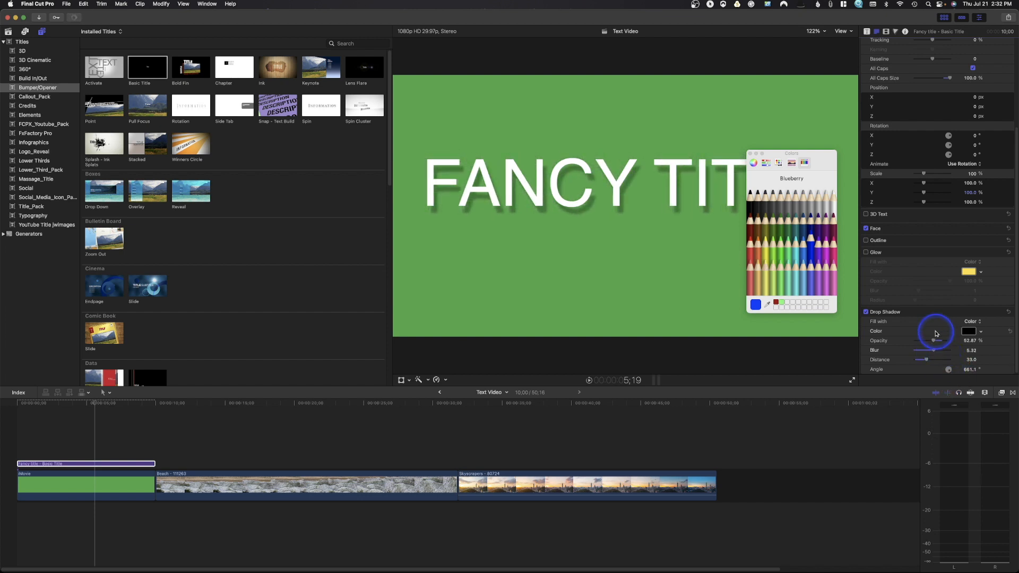
pyautogui.click(865, 312)
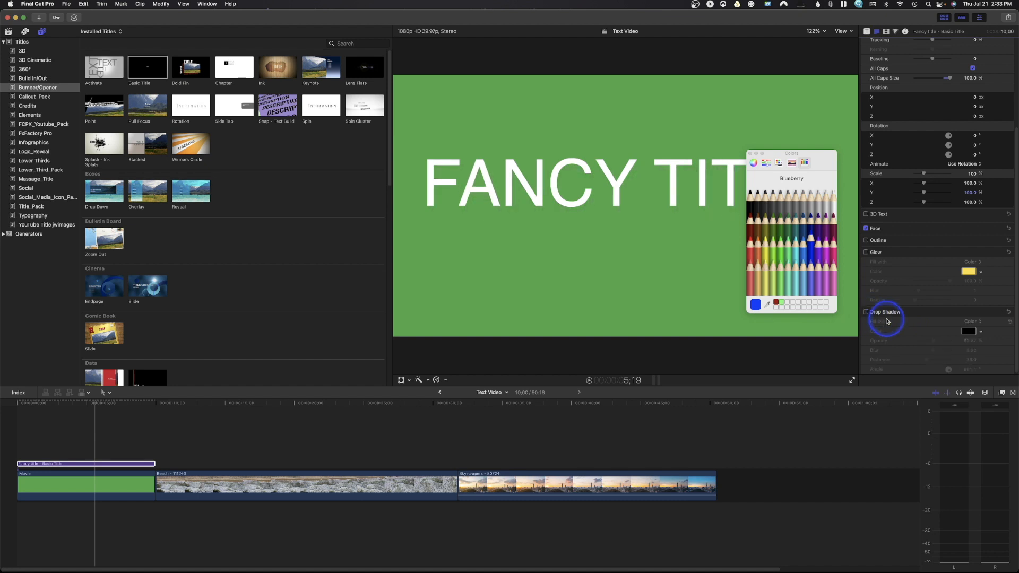
# Step: Move the Fancy title clip above the start of the beach clip and place the playhead at about 15 seconds
pyautogui.click(117, 464)
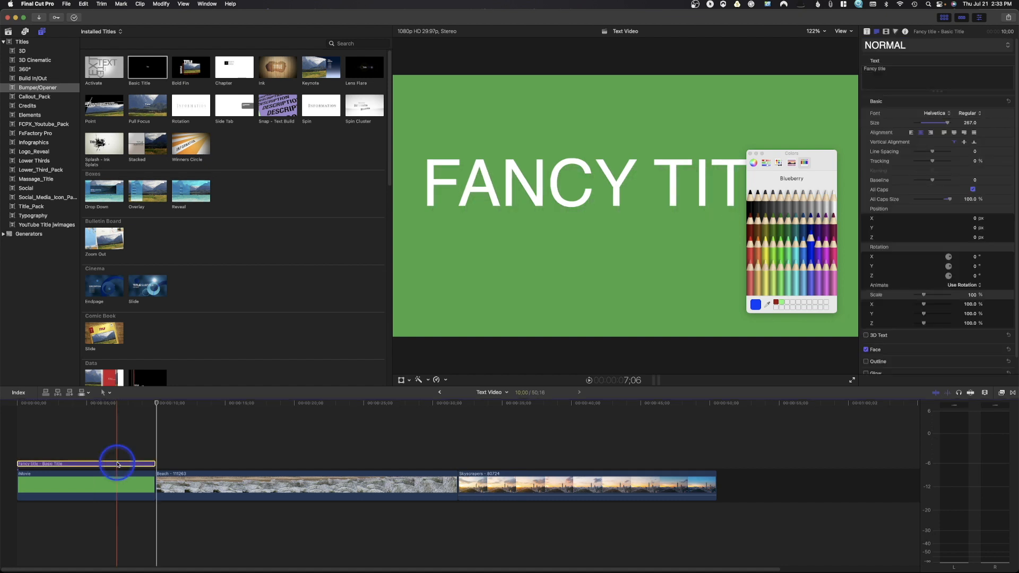
pyautogui.moveTo(101, 462); pyautogui.dragTo(241, 457)
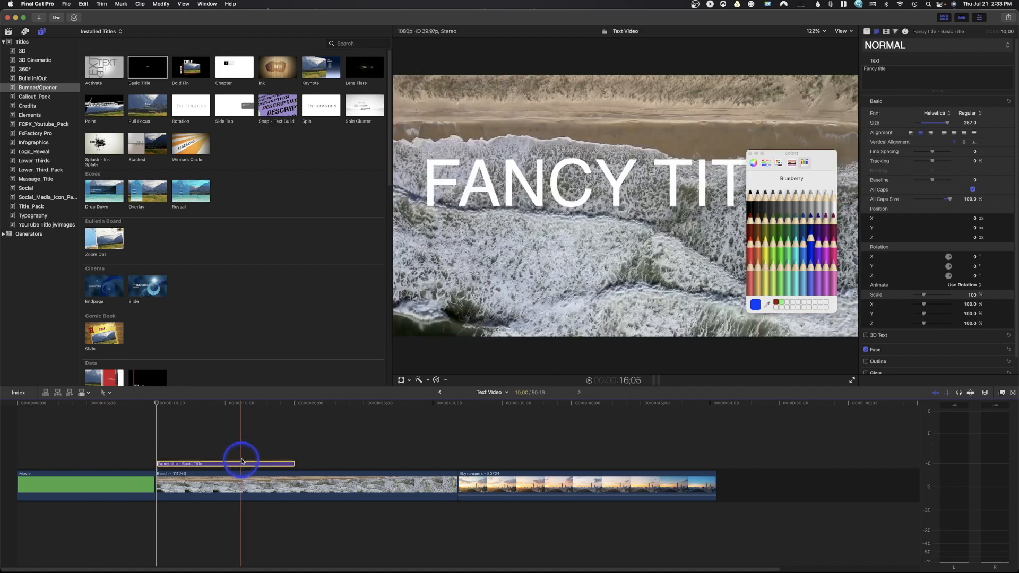
pyautogui.click(226, 442)
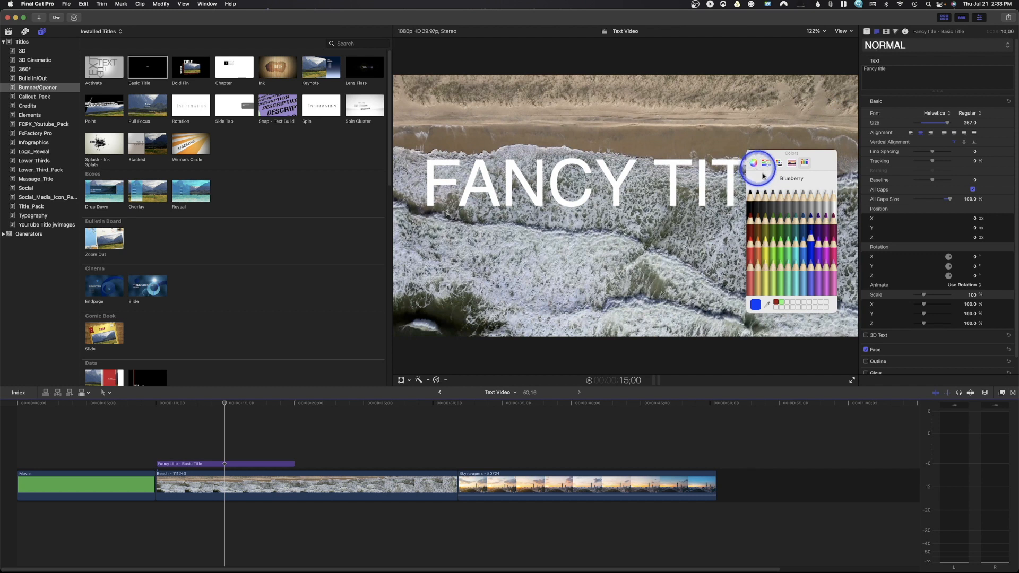
# Step: Set the title's face color to Ocean blue
pyautogui.click(780, 212)
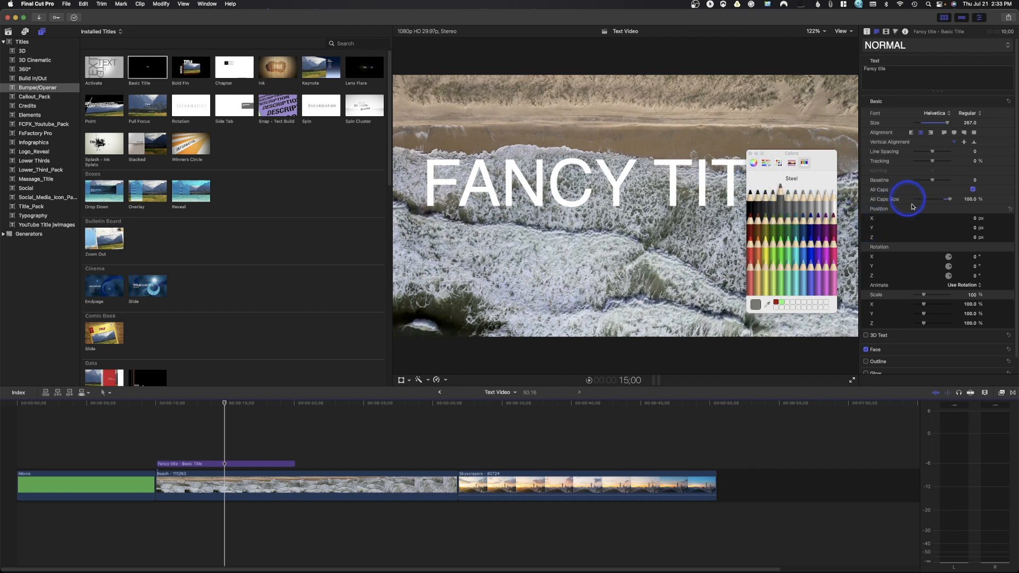
pyautogui.scroll(-1, 934, 285)
pyautogui.click(1002, 333)
pyautogui.scroll(-3, 987, 327)
pyautogui.click(980, 318)
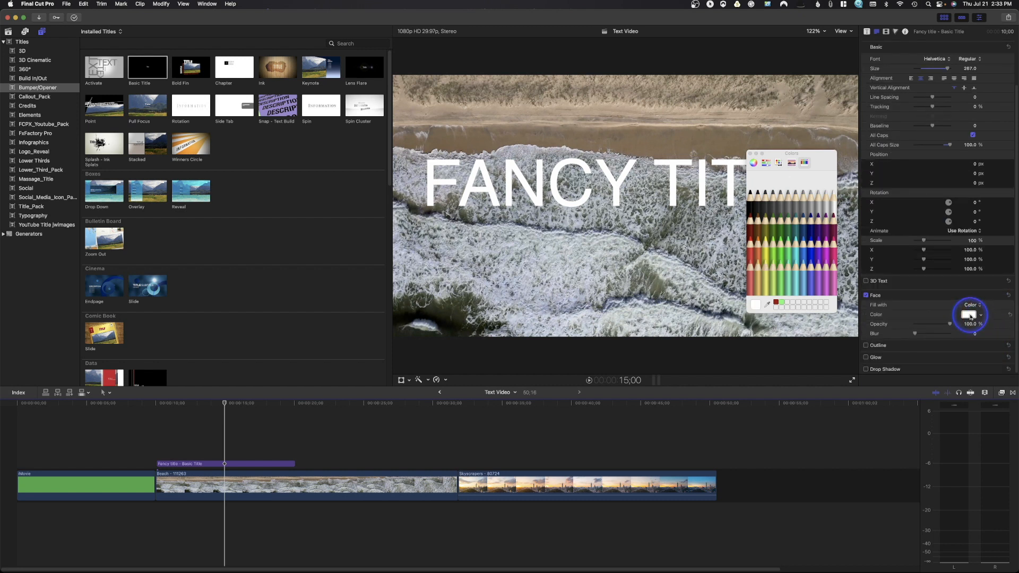
pyautogui.click(803, 231)
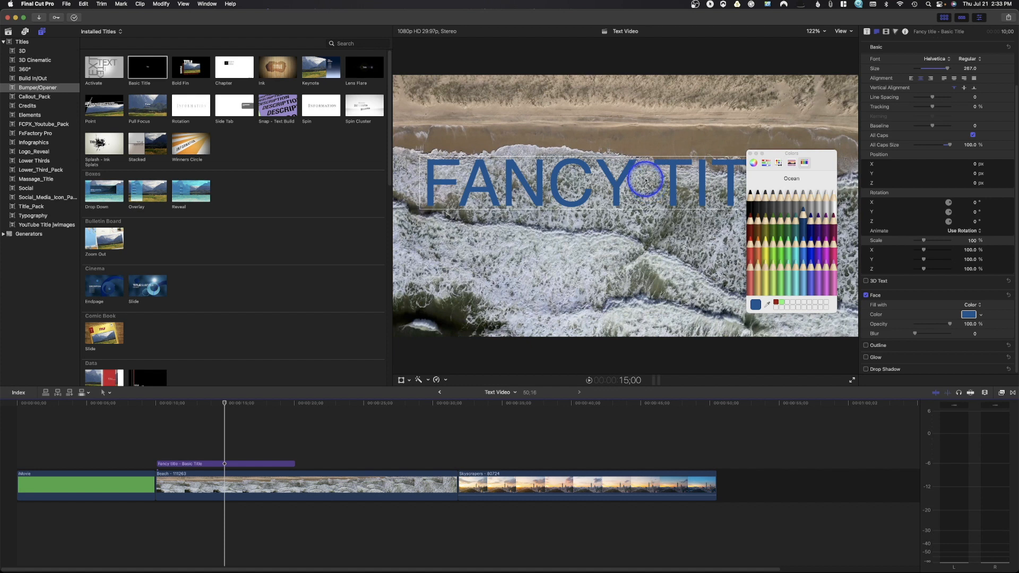
# Step: Try Tin grey and a light purple as the title's face color, and return it to Snow white
pyautogui.click(817, 216)
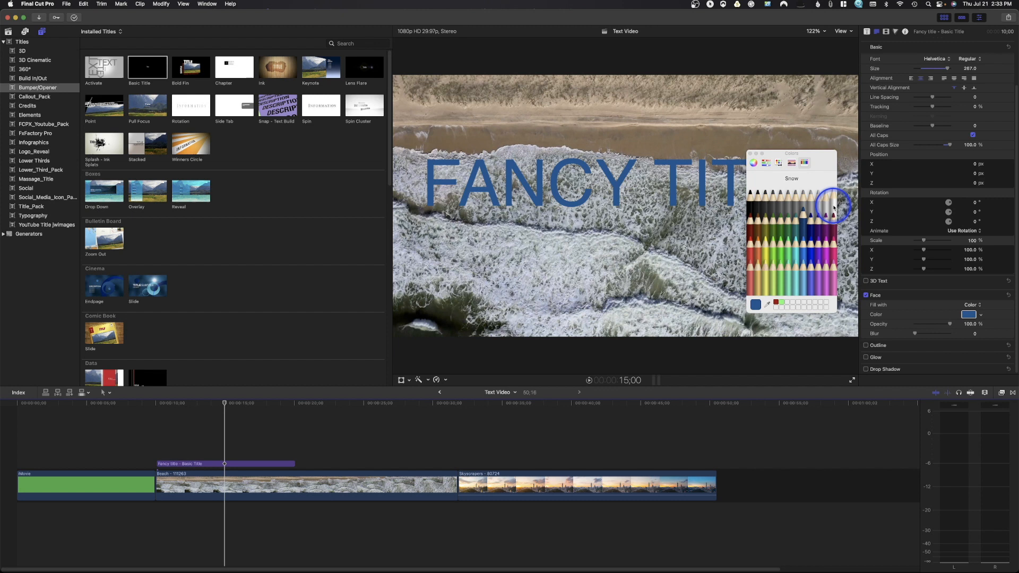
pyautogui.click(833, 206)
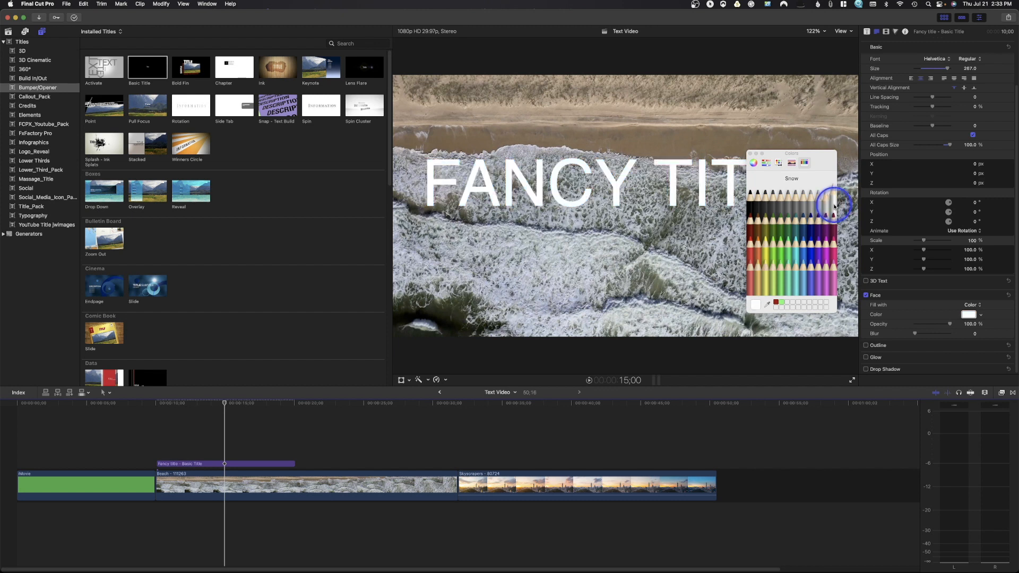
pyautogui.click(790, 208)
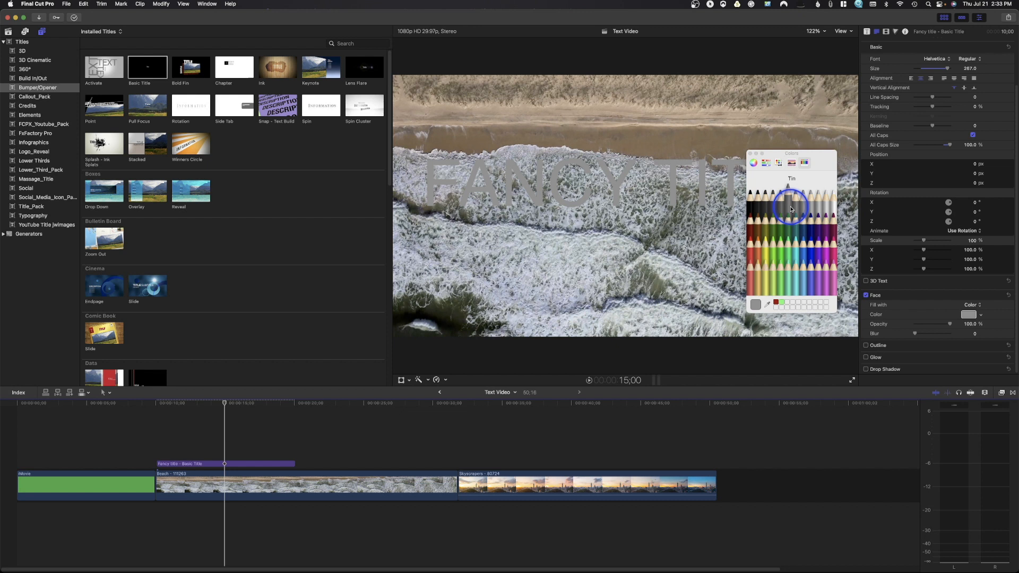
pyautogui.click(819, 269)
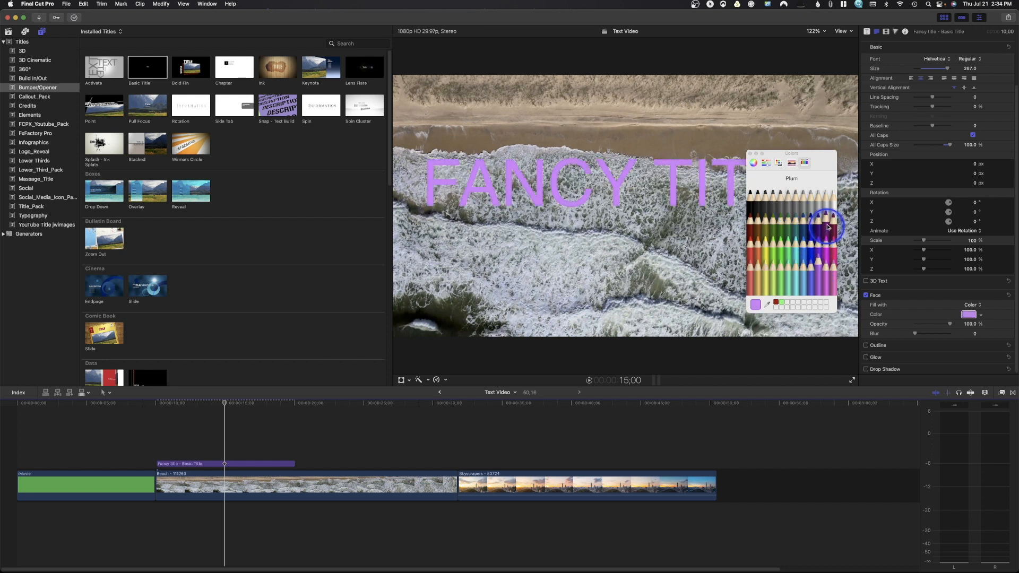
pyautogui.click(834, 202)
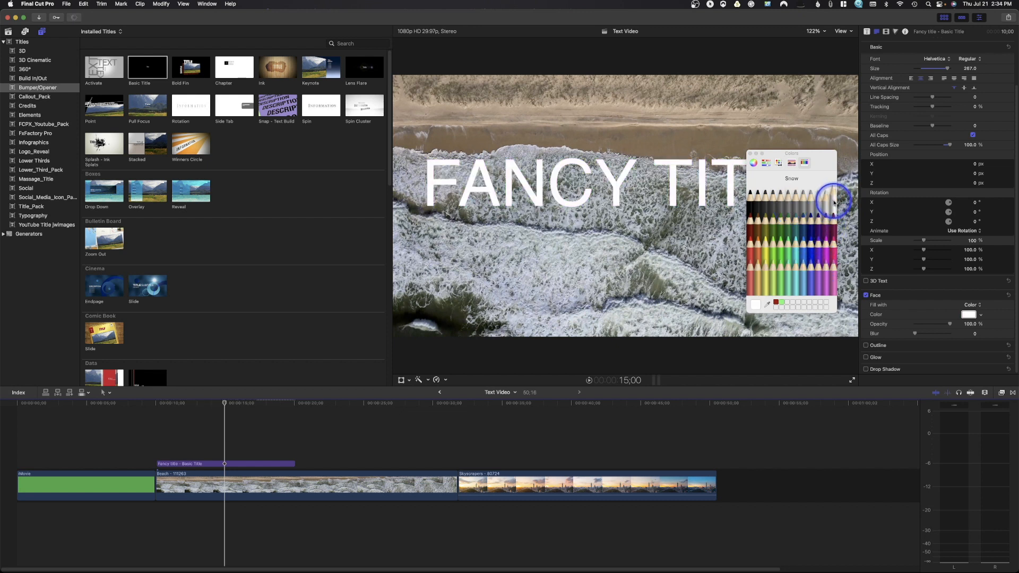
# Step: Close the Colors window and split the beach clip at the point where the title ends
pyautogui.click(749, 153)
pyautogui.click(641, 381)
pyautogui.click(280, 463)
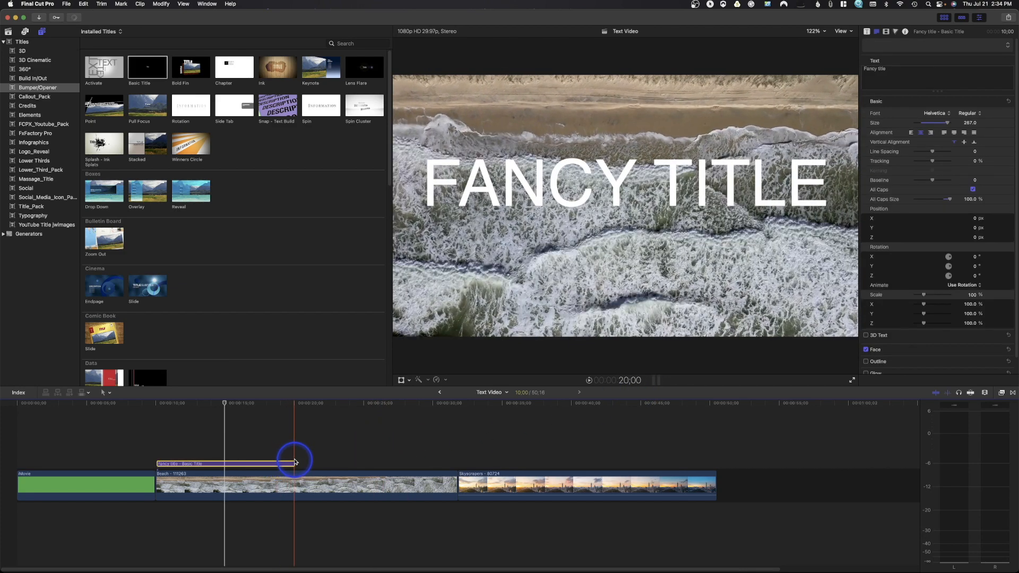
pyautogui.click(295, 462)
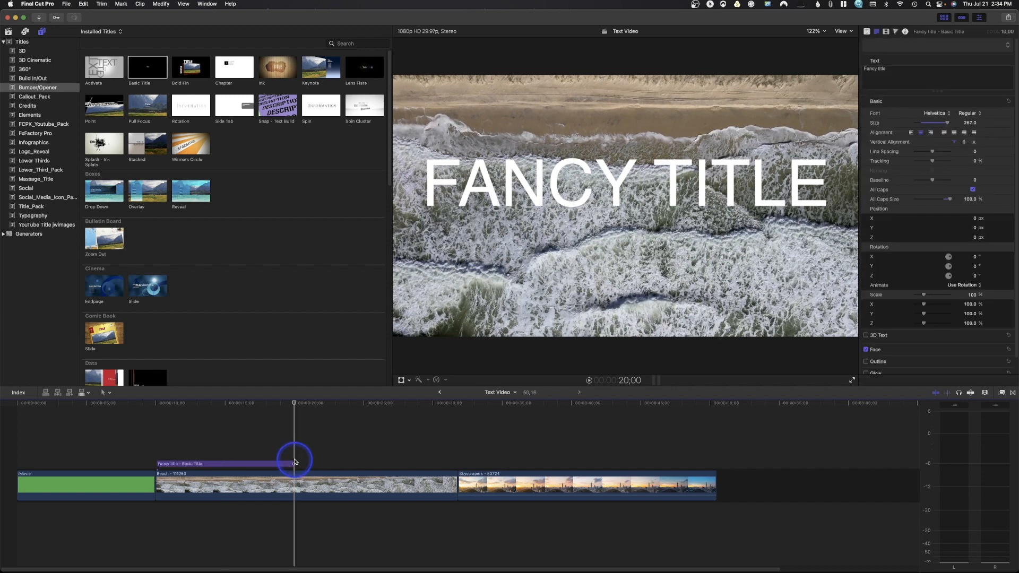
pyautogui.press('super+b')
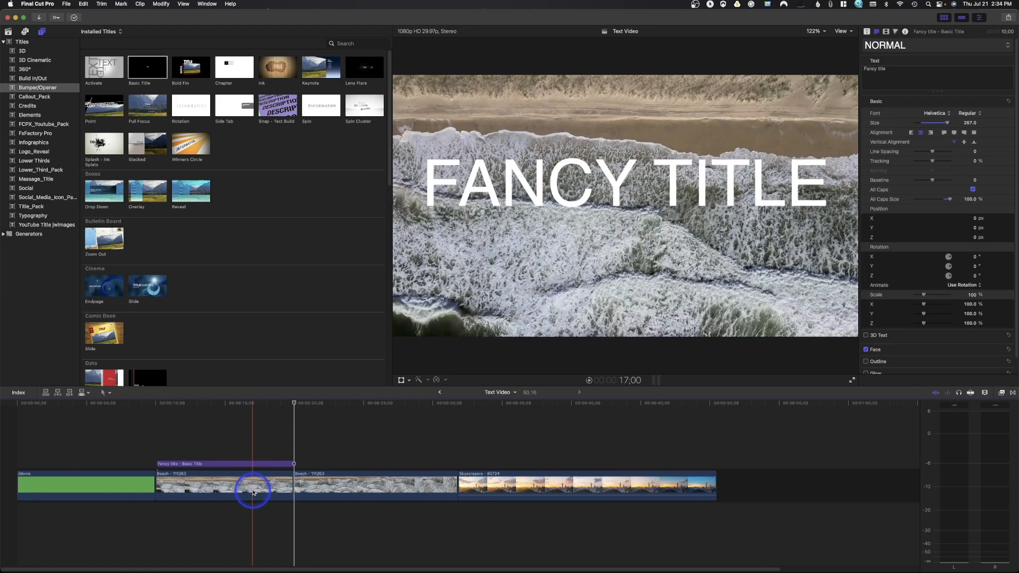
# Step: Lower the opacity of the beach segment beneath the title to 47.22% to darken the background
pyautogui.click(223, 484)
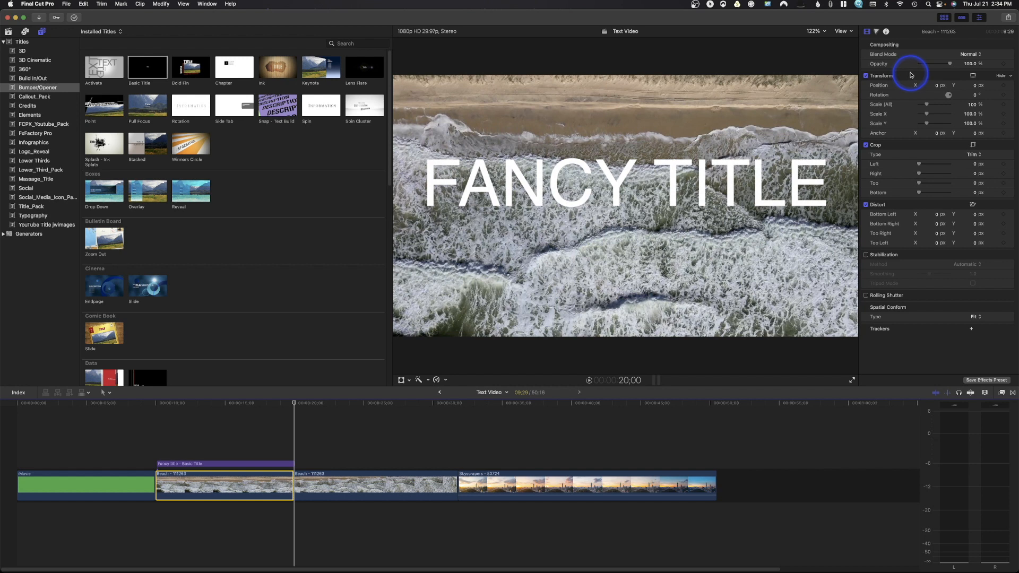
pyautogui.moveTo(951, 65); pyautogui.dragTo(934, 64)
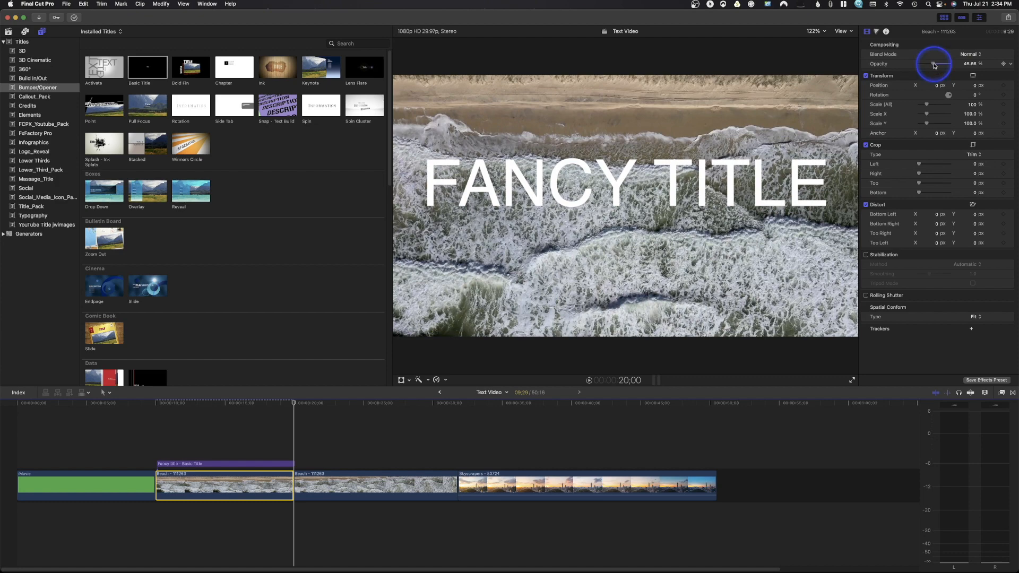
pyautogui.moveTo(296, 404); pyautogui.dragTo(230, 403)
pyautogui.click(584, 247)
pyautogui.moveTo(933, 64); pyautogui.dragTo(936, 67)
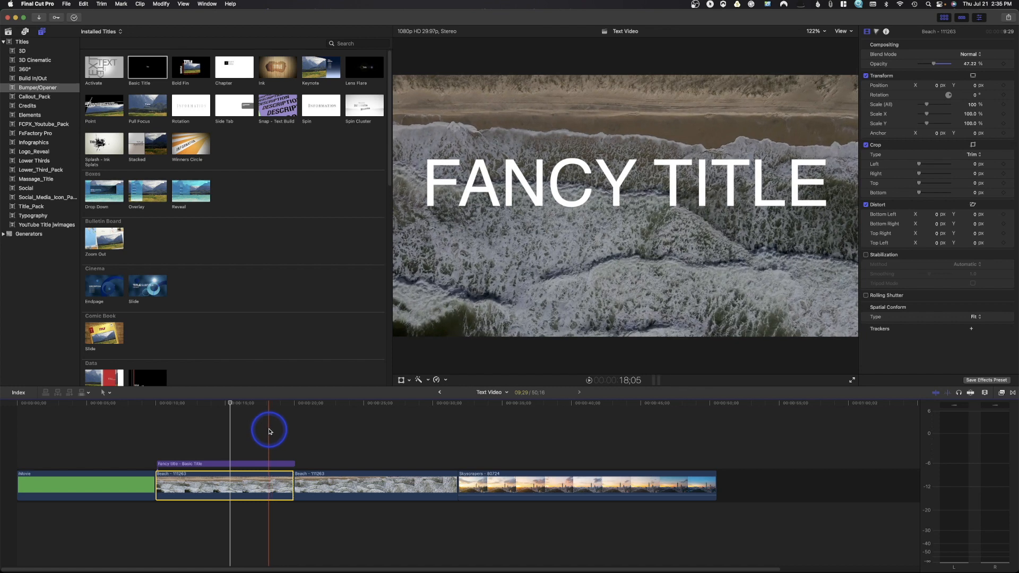
# Step: Play the timeline across the title's end to check the cut between the darkened and full-brightness beach segments, and select the second segment
pyautogui.click(269, 430)
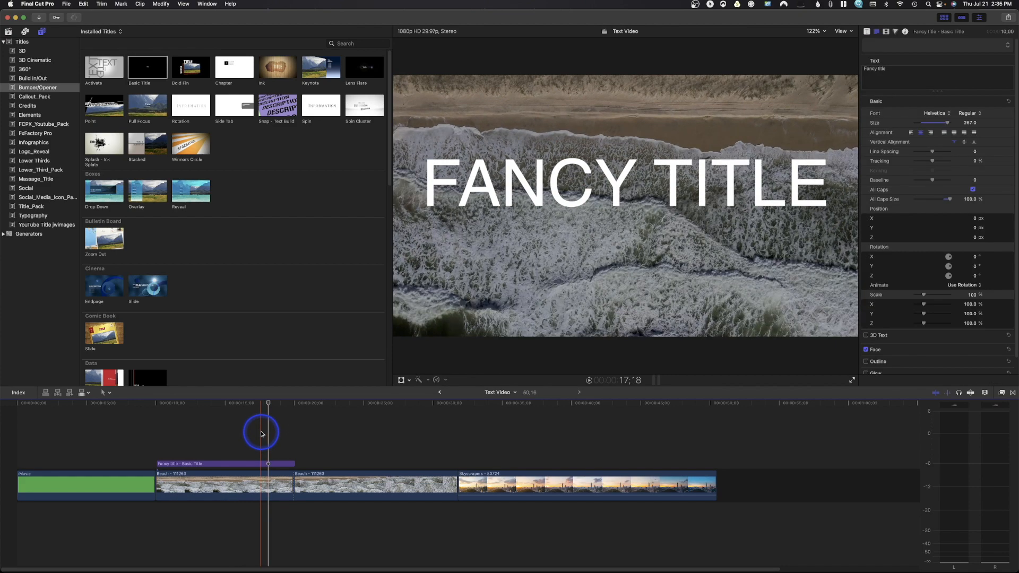
pyautogui.press('space')
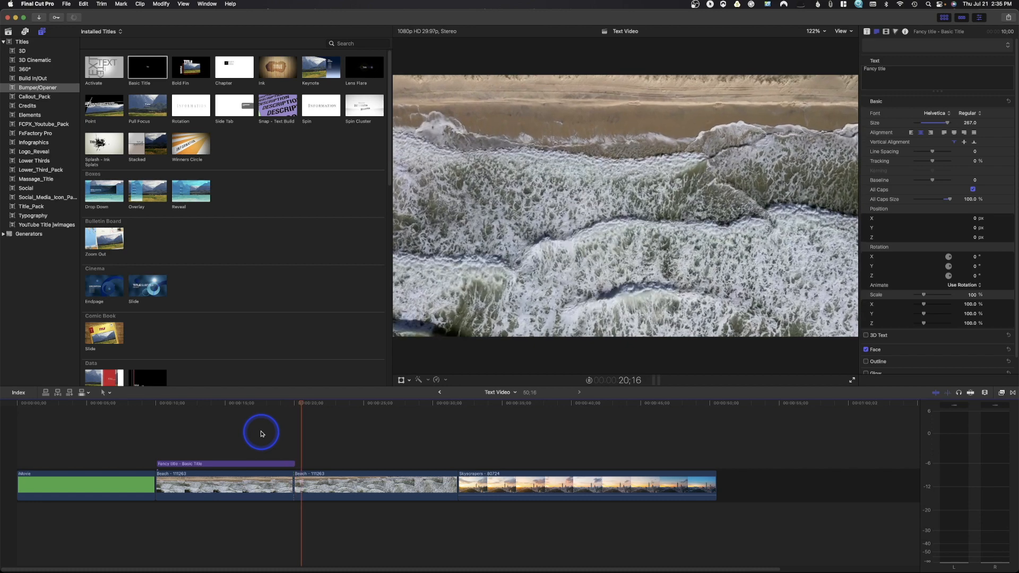
pyautogui.press('space')
pyautogui.click(320, 483)
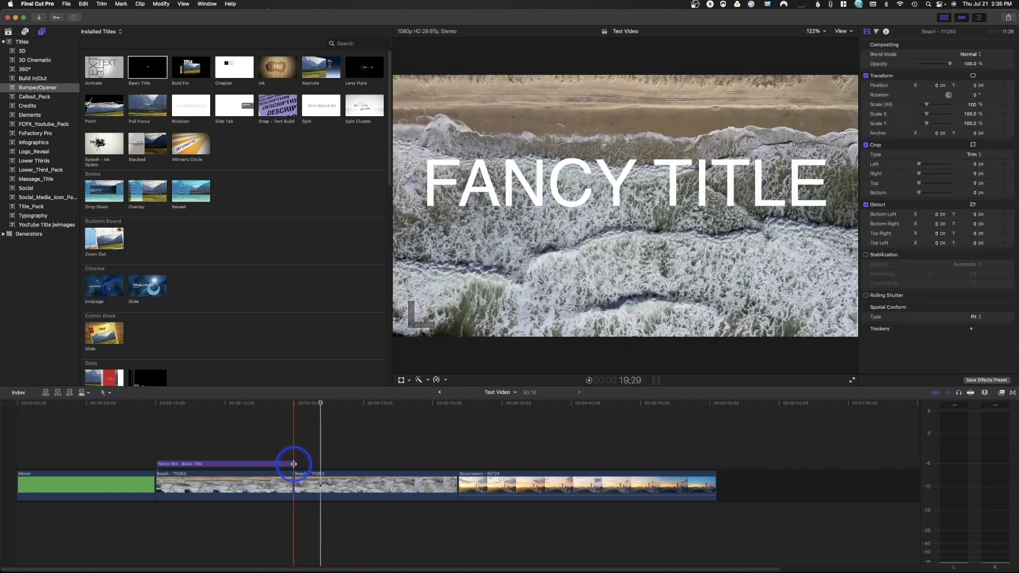
# Step: Replay the beach cut where the title ends to review the change in background brightness
pyautogui.moveTo(293, 464); pyautogui.dragTo(291, 422)
pyautogui.press('space')
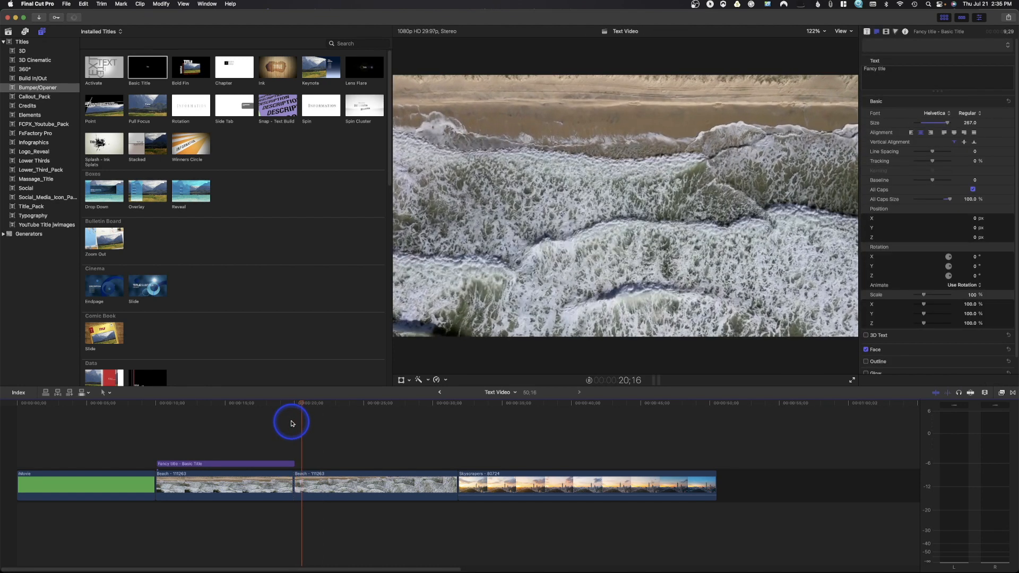
pyautogui.click(291, 422)
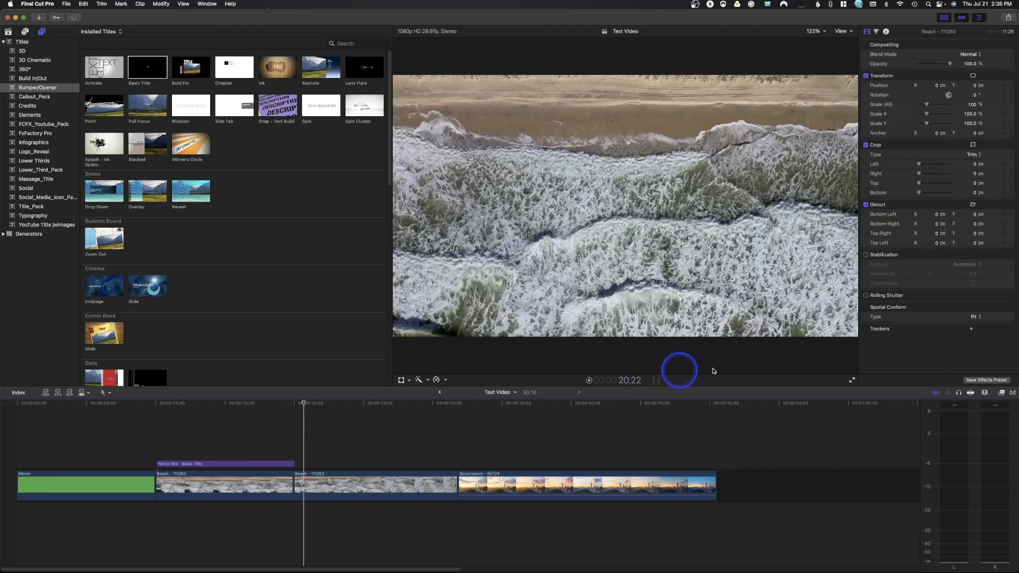
# Step: Add Cross Dissolve transitions to both ends of the Fancy title and to the cut between the two beach segments
pyautogui.click(1012, 393)
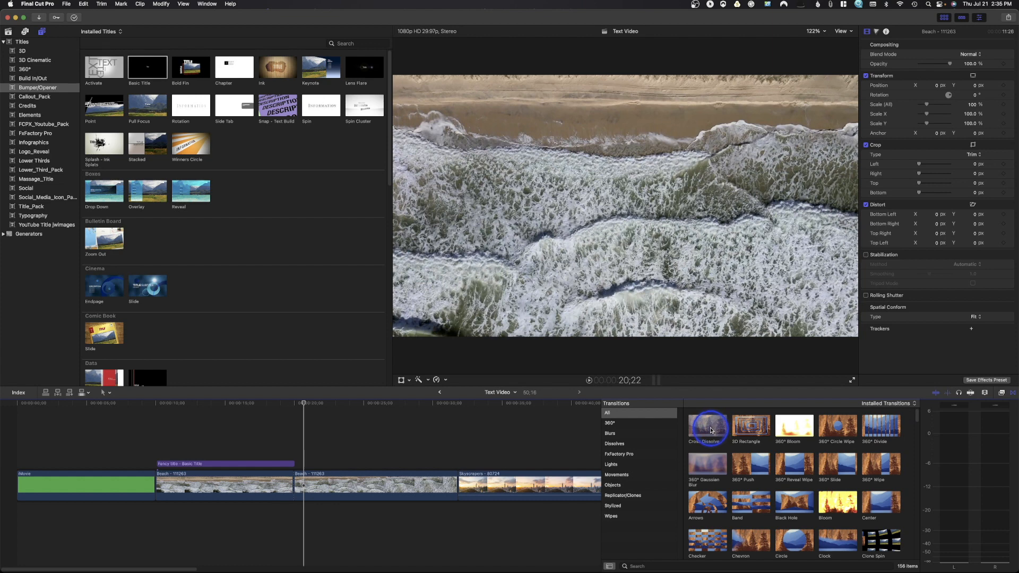
pyautogui.click(711, 430)
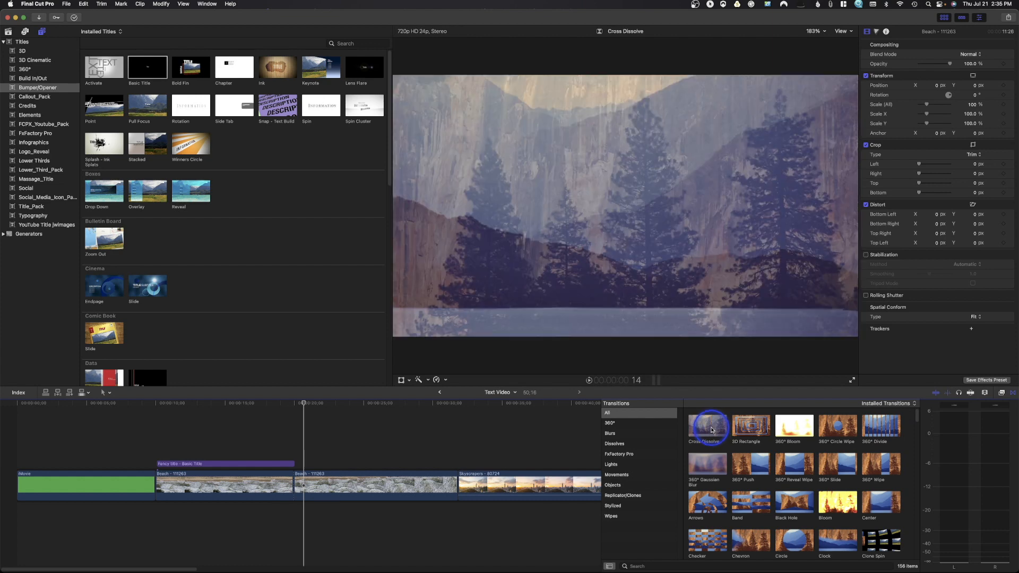
pyautogui.moveTo(711, 430); pyautogui.dragTo(178, 462)
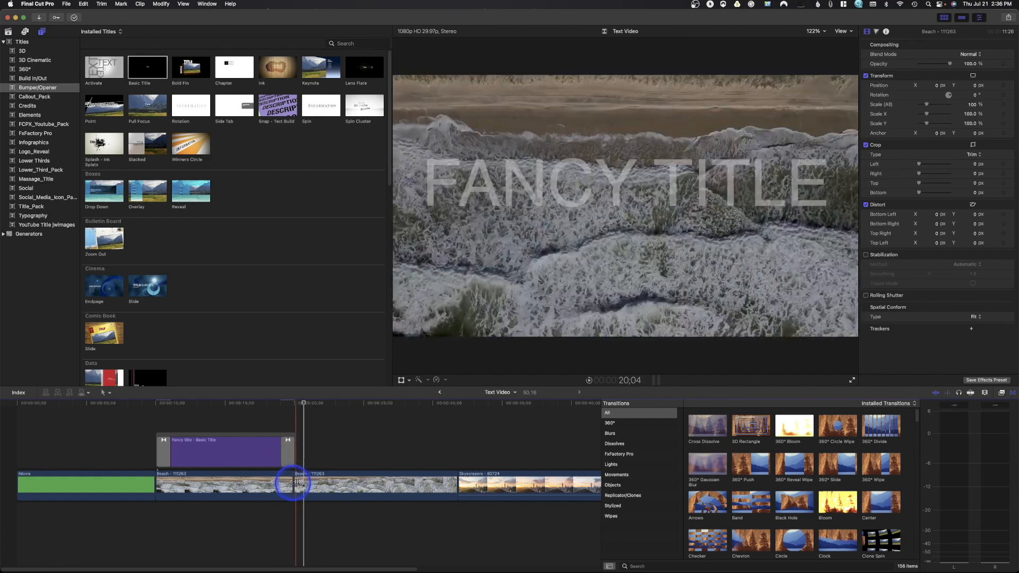
pyautogui.moveTo(708, 424); pyautogui.dragTo(285, 485)
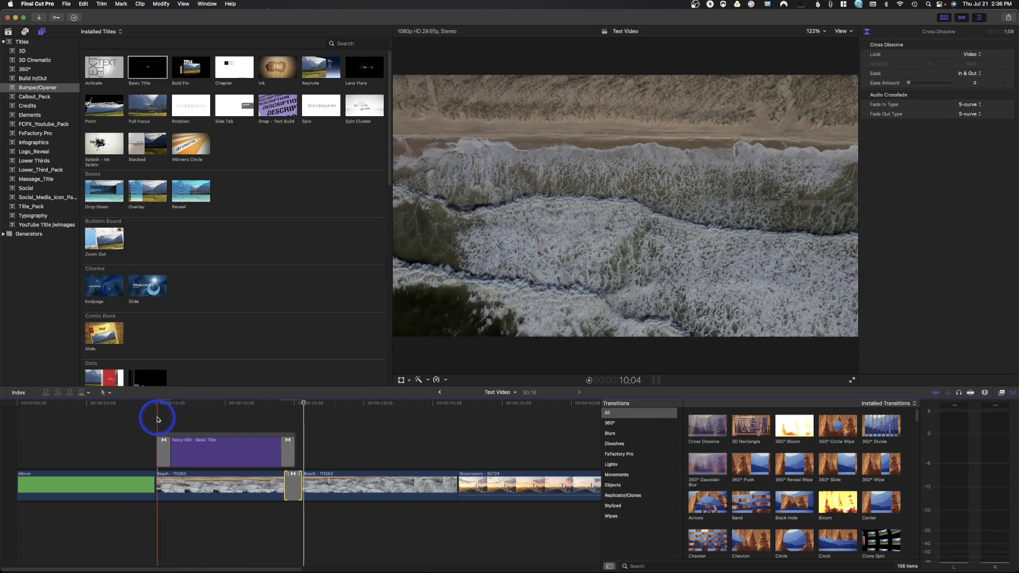
# Step: Play the timeline from the start of the Fancy title to review the title and background dissolves
pyautogui.click(157, 419)
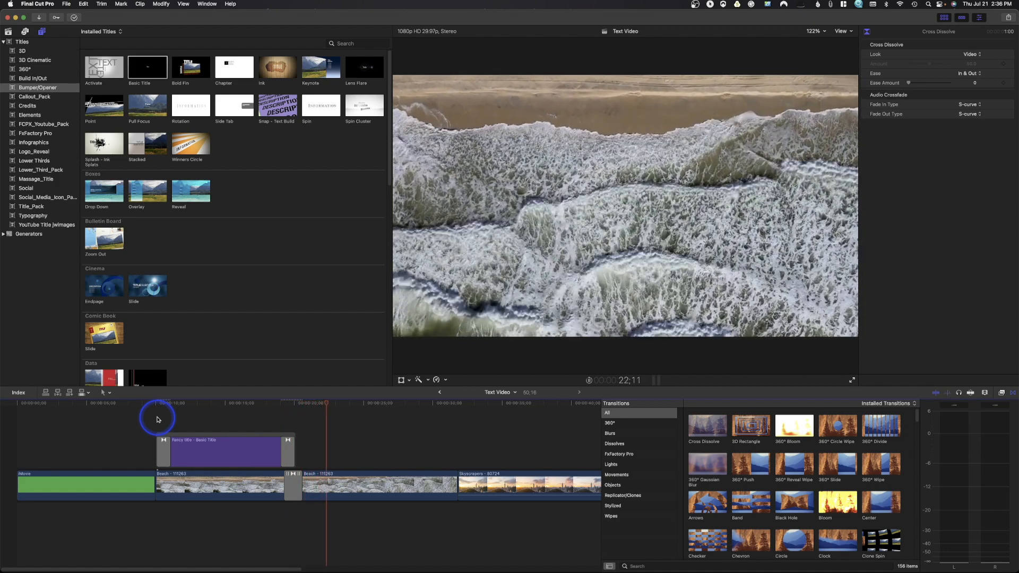
pyautogui.press('space')
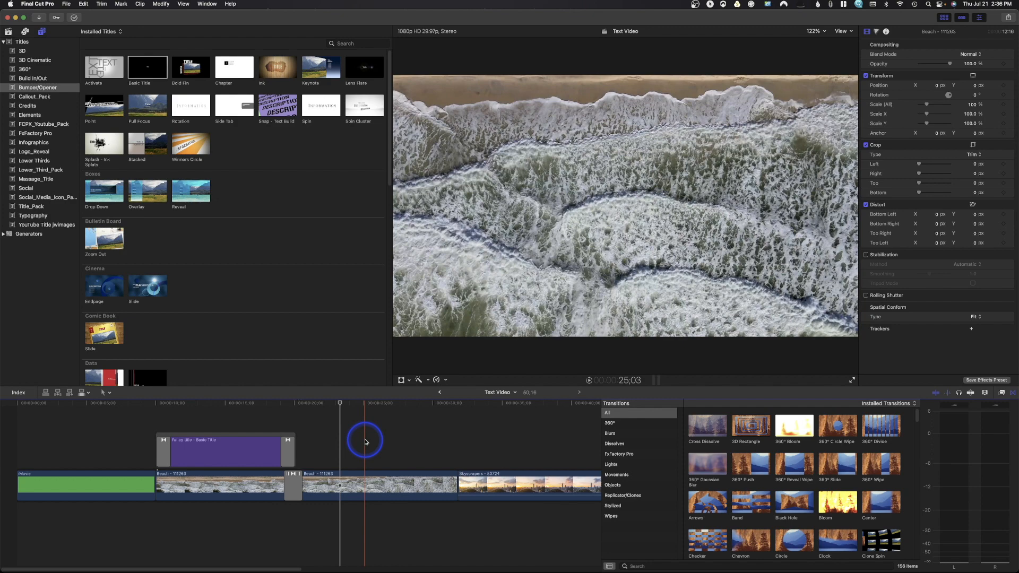
pyautogui.click(265, 451)
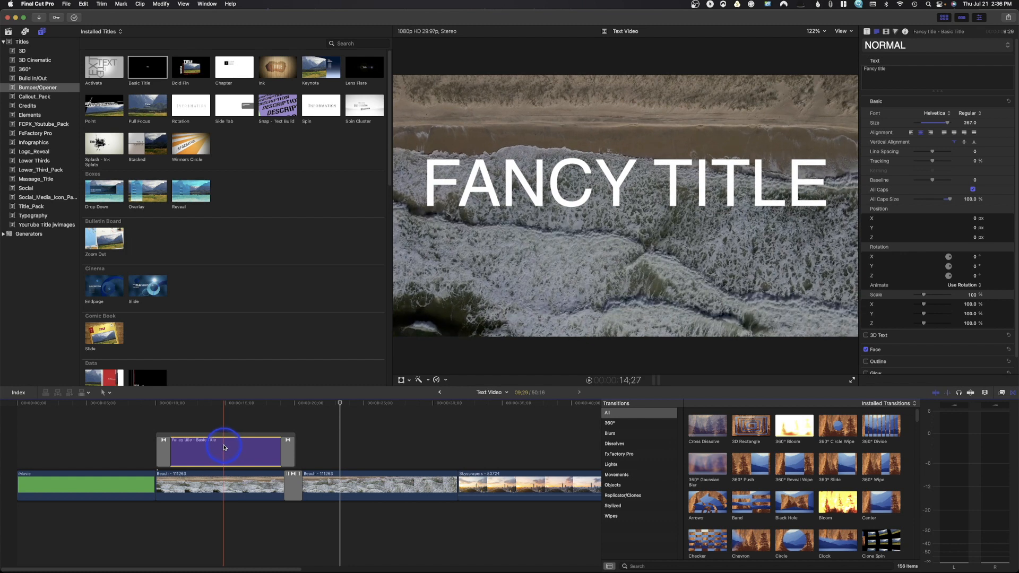
# Step: Insert the Splash - Ink Splats title between the second beach segment and the Skyscrapers clip, and view it with its text showing
pyautogui.click(112, 144)
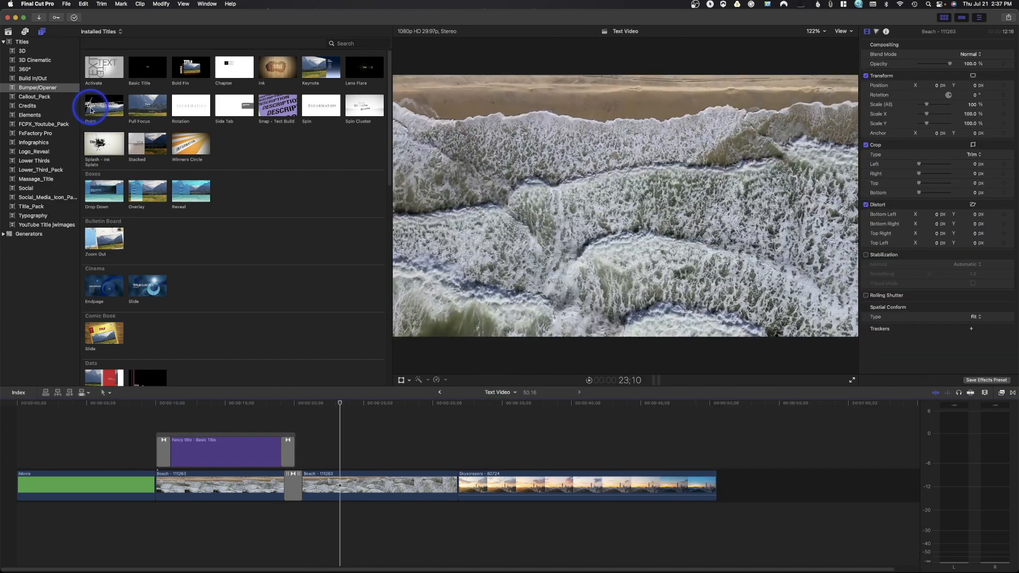
pyautogui.moveTo(111, 145)
pyautogui.mouseDown()
pyautogui.moveTo(335, 312)
pyautogui.moveTo(443, 432)
pyautogui.moveTo(456, 480)
pyautogui.mouseUp()
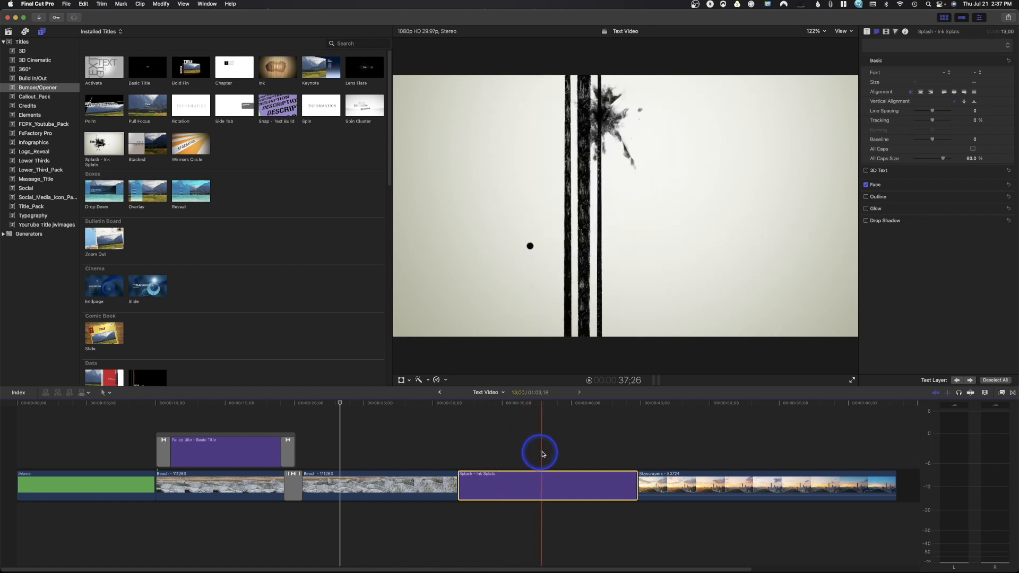
pyautogui.click(596, 448)
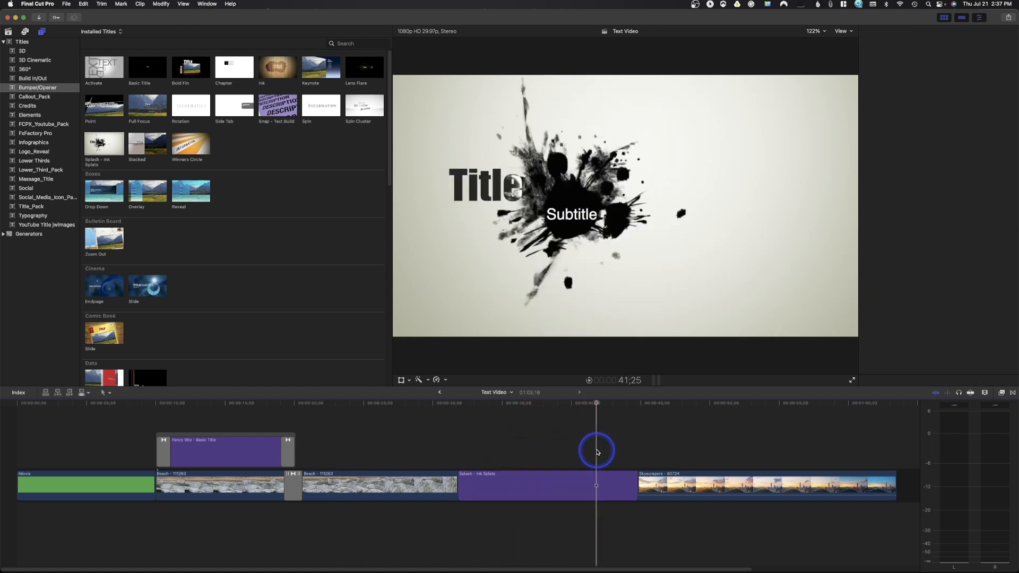
# Step: Replace the Ink Splats title's main text with FANCY and its subtitle with TEXT
pyautogui.click(615, 503)
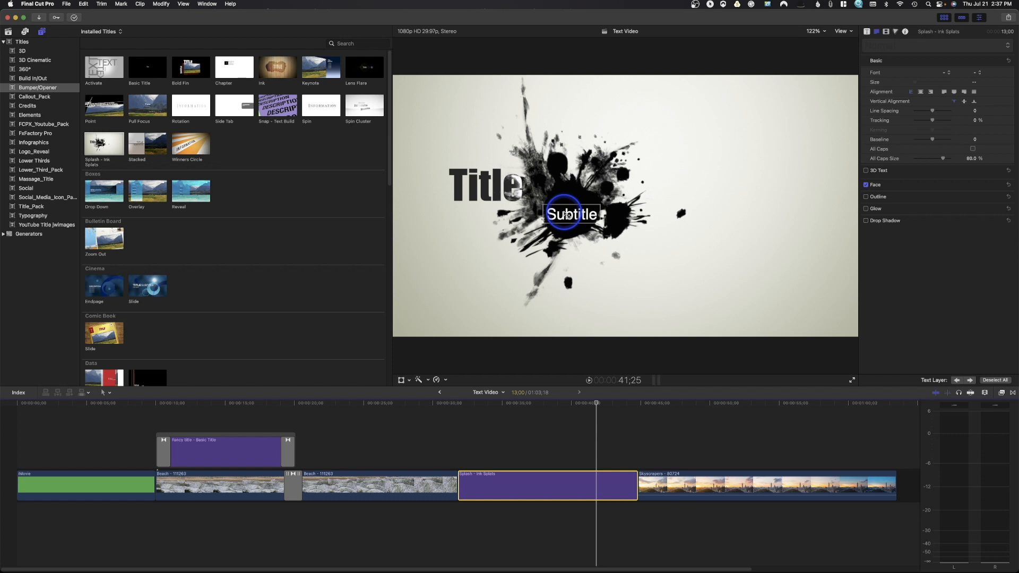
pyautogui.click(495, 188)
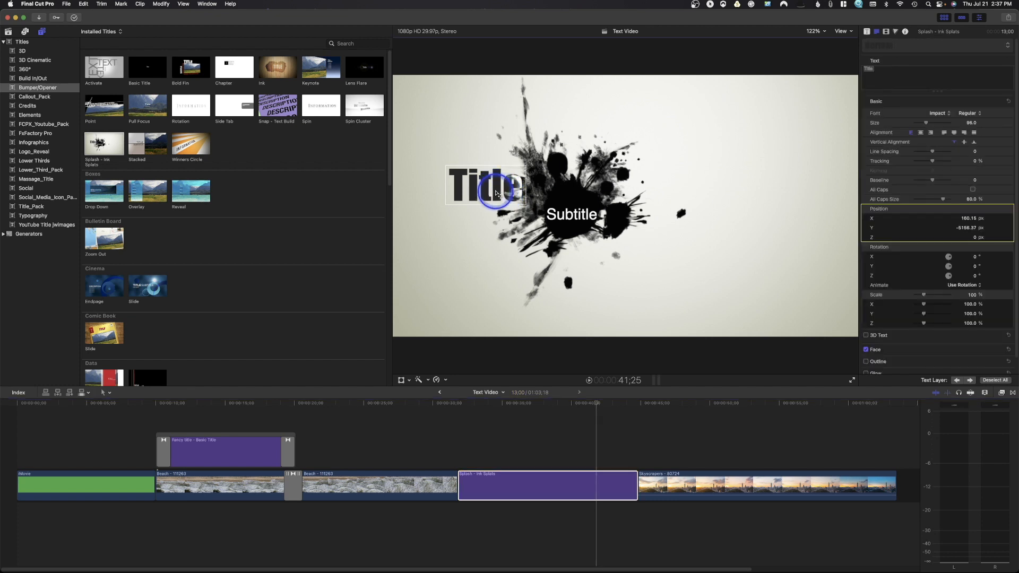
pyautogui.click(891, 71)
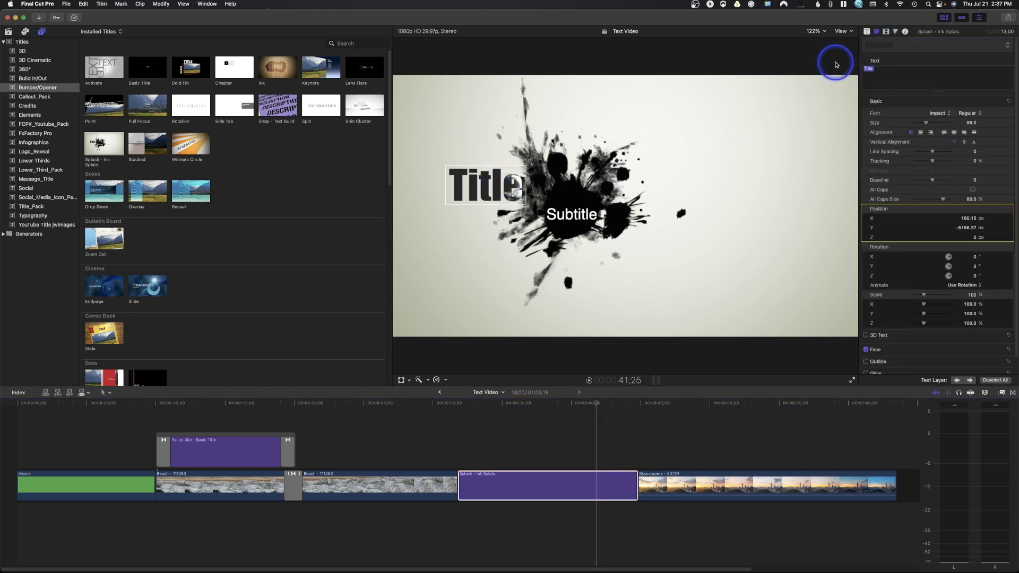
pyautogui.write('FANCY')
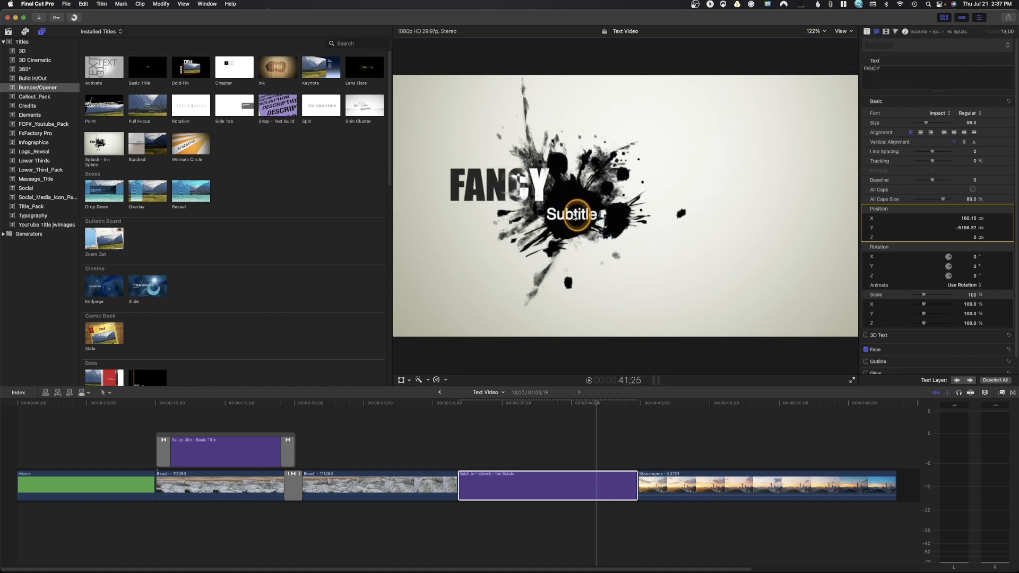
pyautogui.click(573, 216)
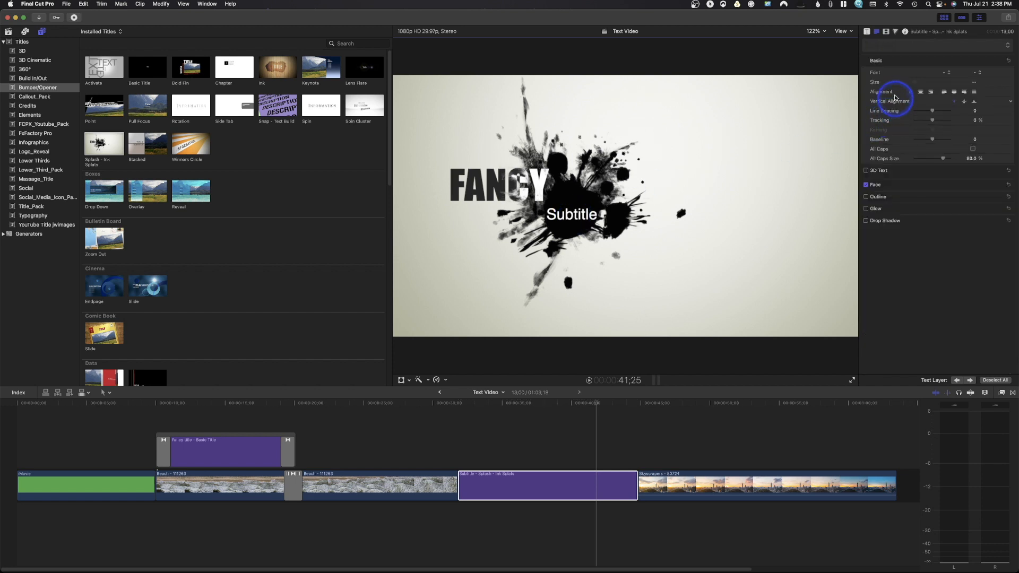
pyautogui.click(597, 214)
pyautogui.moveTo(890, 72); pyautogui.dragTo(860, 67)
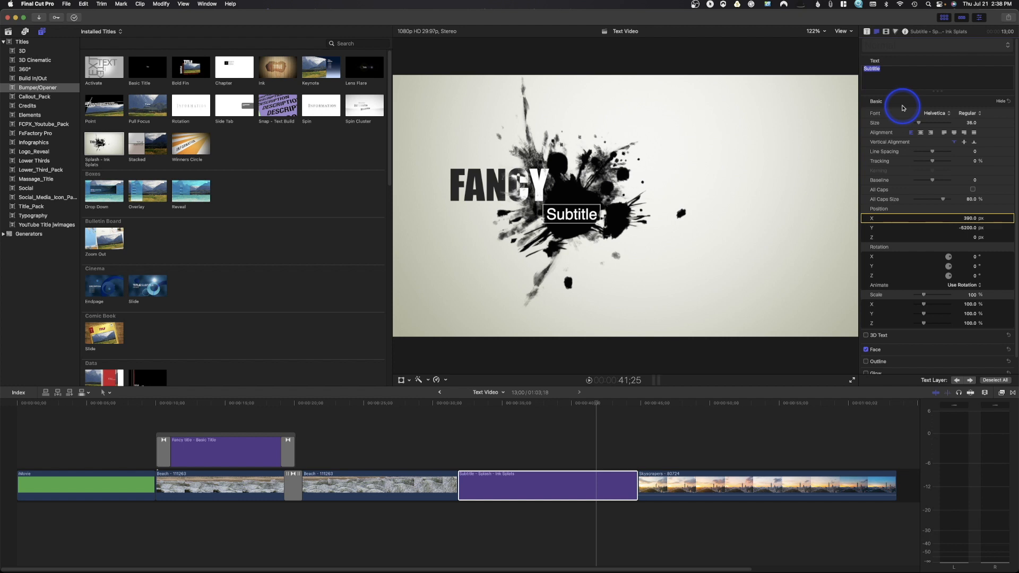
pyautogui.write('TEXT')
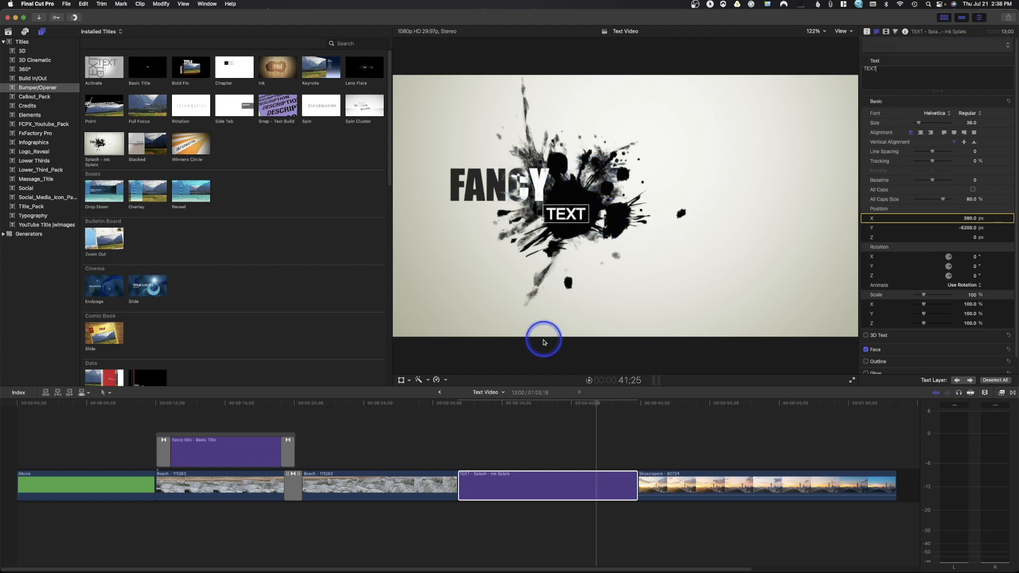
# Step: Play the Ink Splats title to review its animation with the new text
pyautogui.click(518, 488)
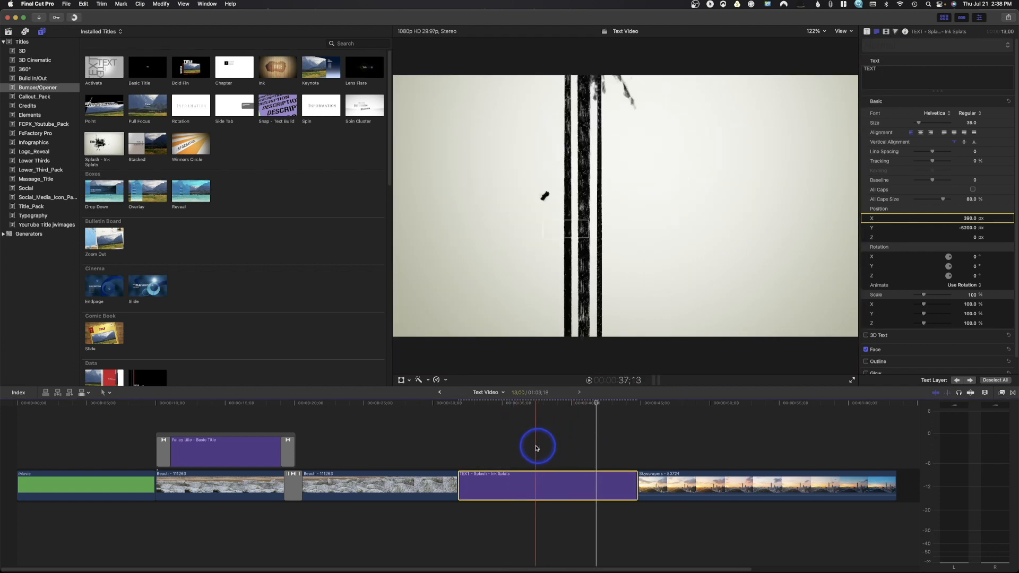
pyautogui.click(536, 447)
pyautogui.press('space')
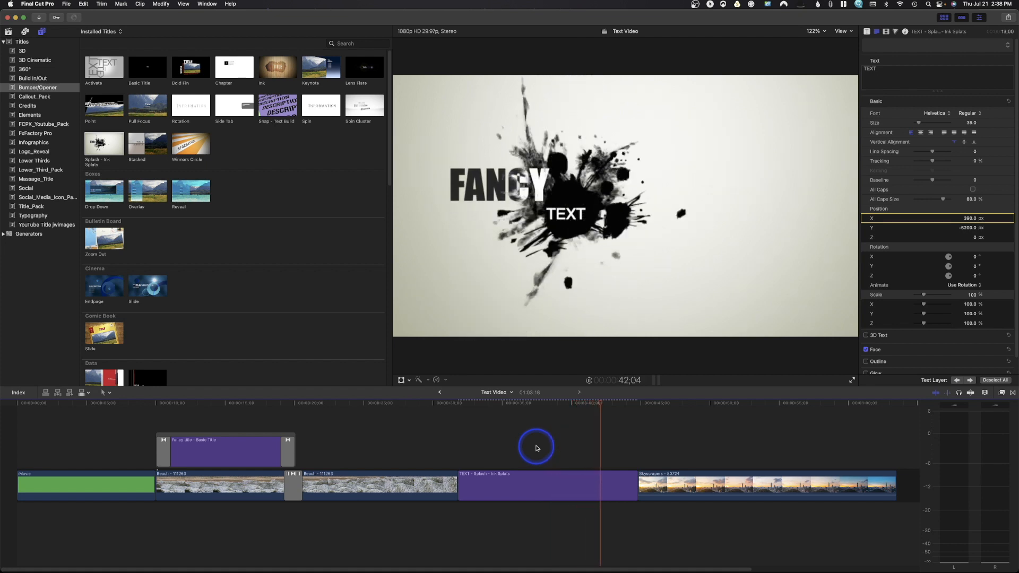
pyautogui.press('space')
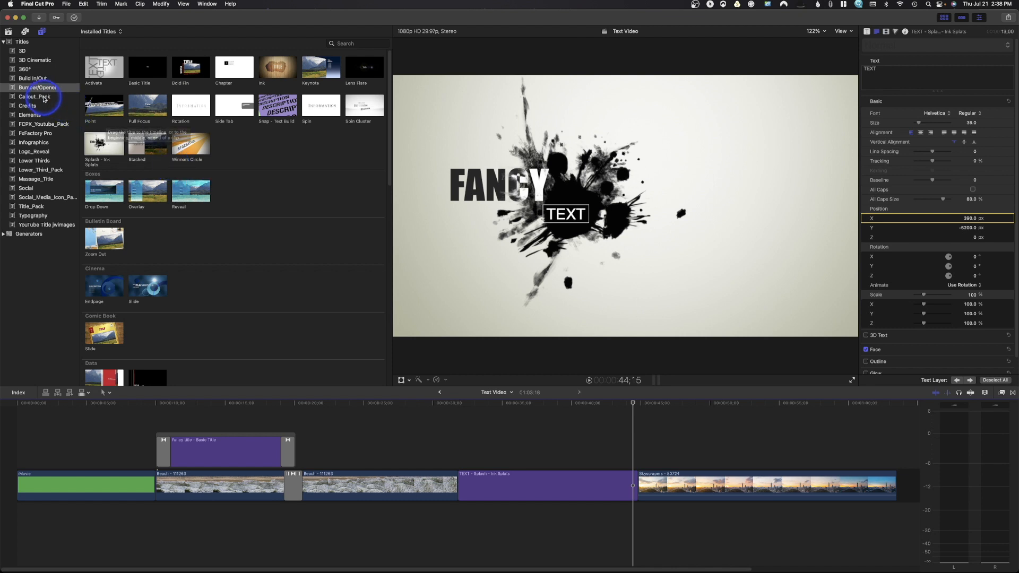
# Step: Add the Rack Focus title from the Build In/Out category above the start of the Skyscrapers clip
pyautogui.click(41, 79)
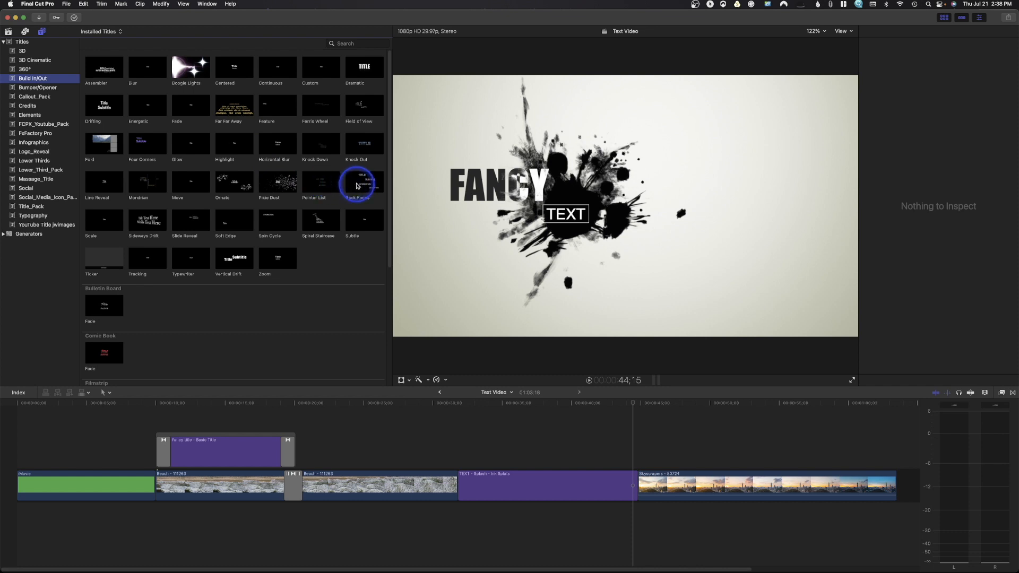
pyautogui.click(372, 190)
pyautogui.moveTo(416, 212); pyautogui.dragTo(638, 454)
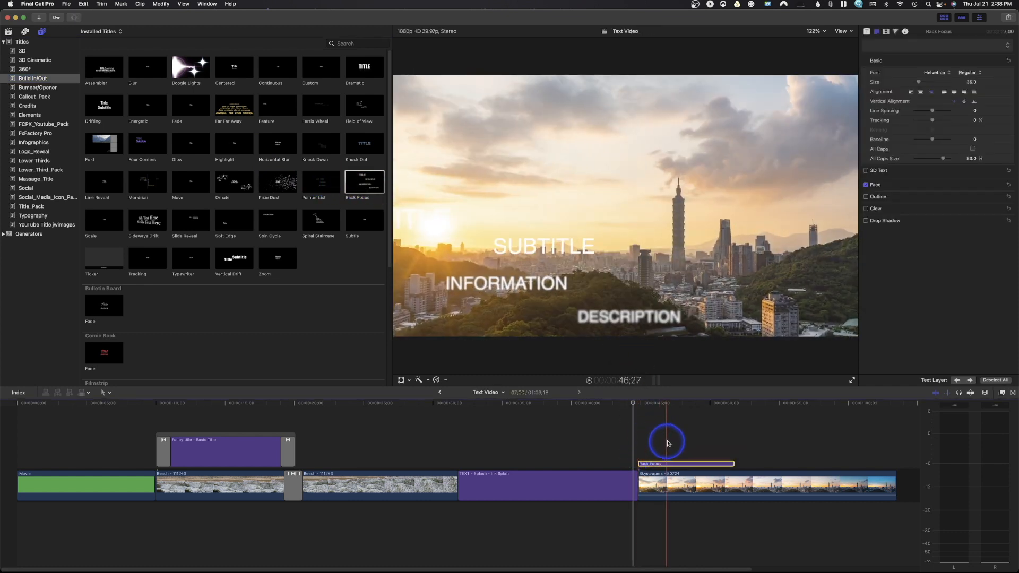
# Step: Delete the TITLE line's text from the Rack Focus title, working at a frame where all four lines show
pyautogui.click(688, 440)
pyautogui.click(661, 317)
pyautogui.click(541, 116)
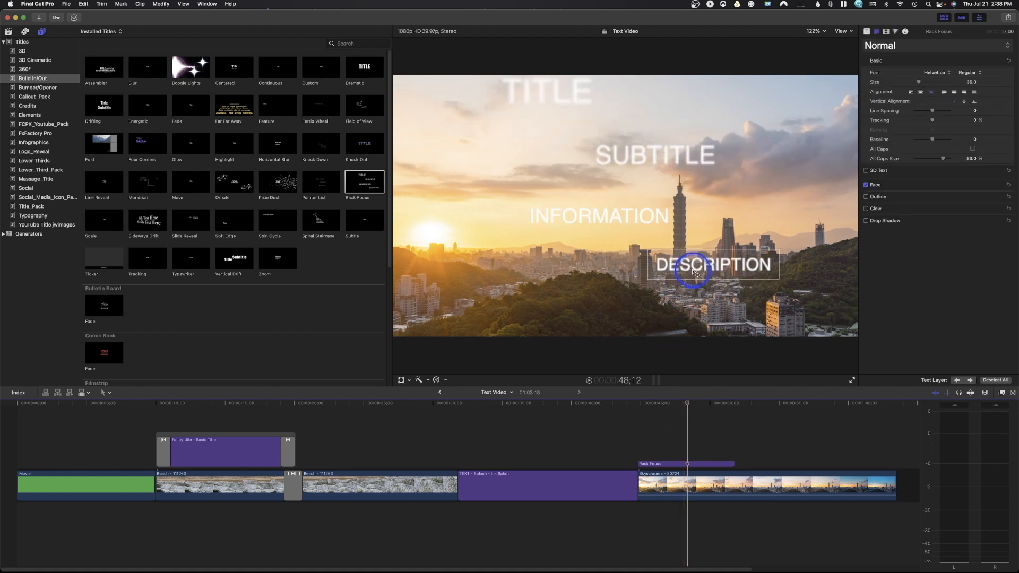
pyautogui.click(563, 116)
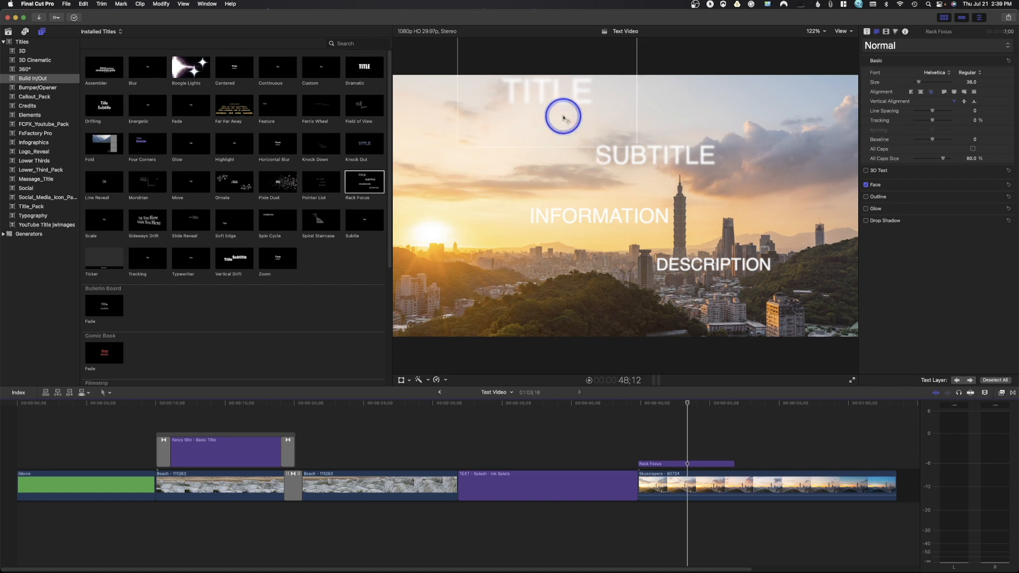
pyautogui.doubleClick(567, 111)
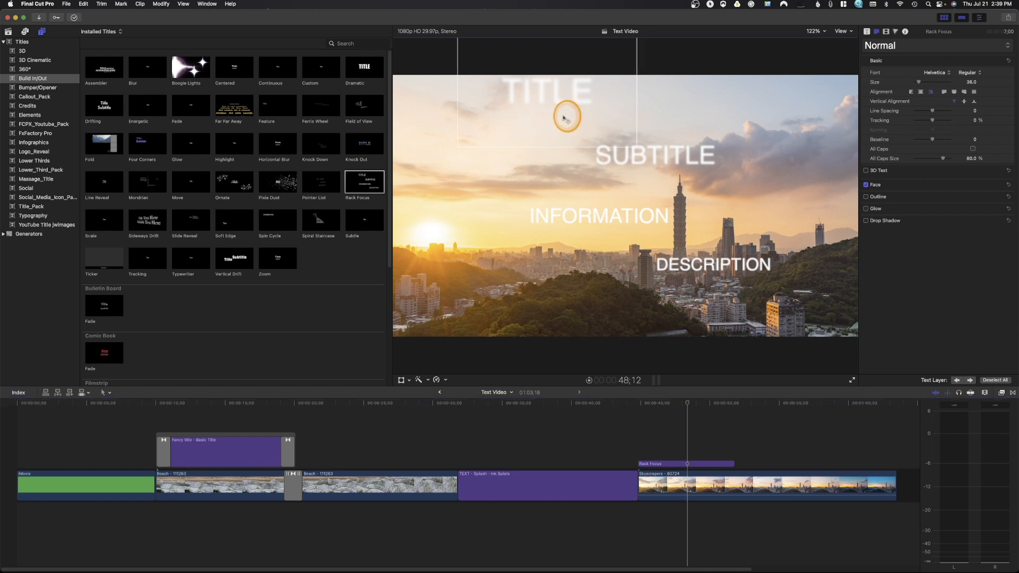
pyautogui.moveTo(911, 75); pyautogui.dragTo(855, 66)
pyautogui.press('BackSpace')
pyautogui.click(557, 132)
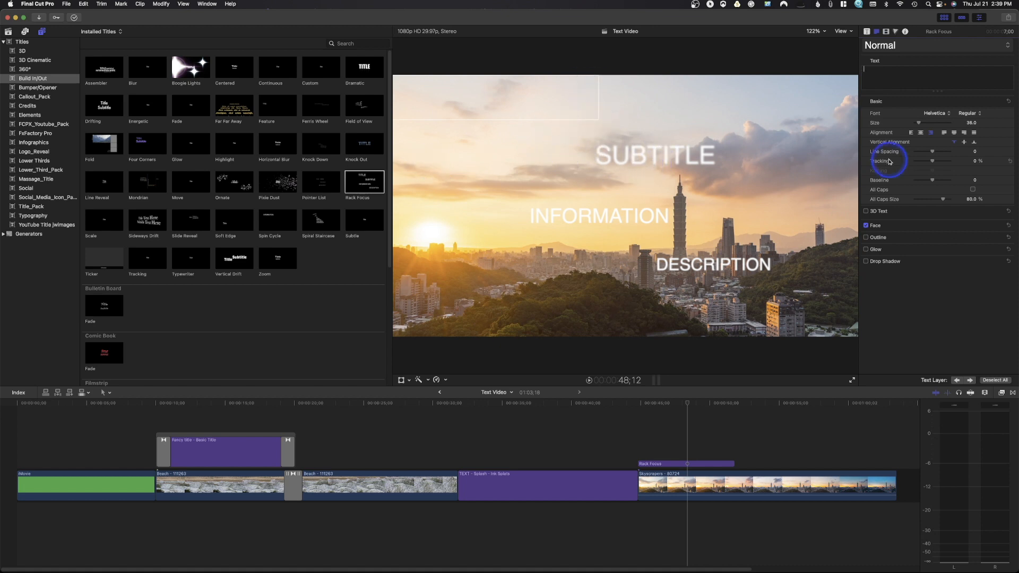
# Step: Replace the Rack Focus title's SUBTITLE line with FANCY and its INFORMATION line with TITLES
pyautogui.click(656, 160)
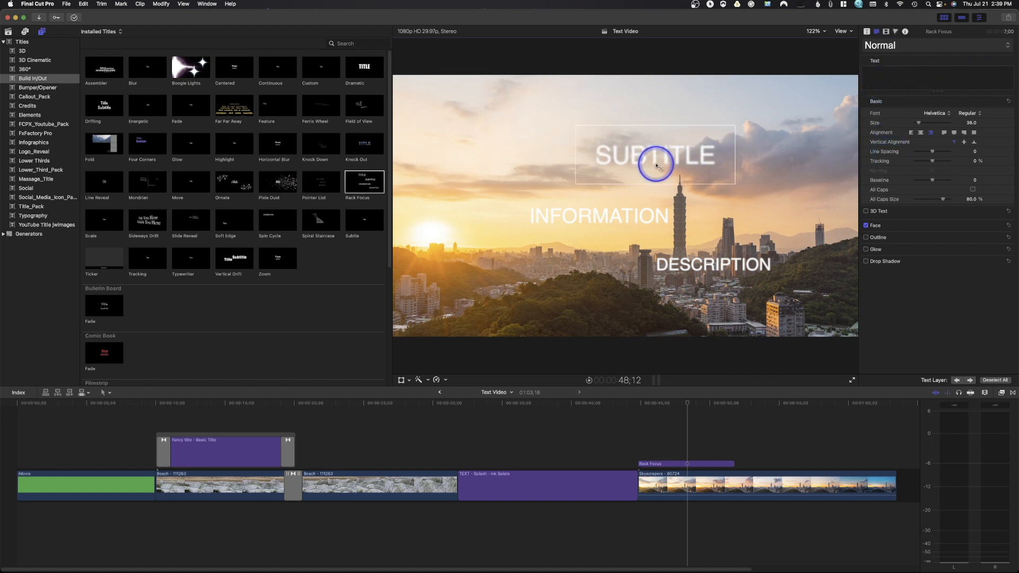
pyautogui.click(891, 69)
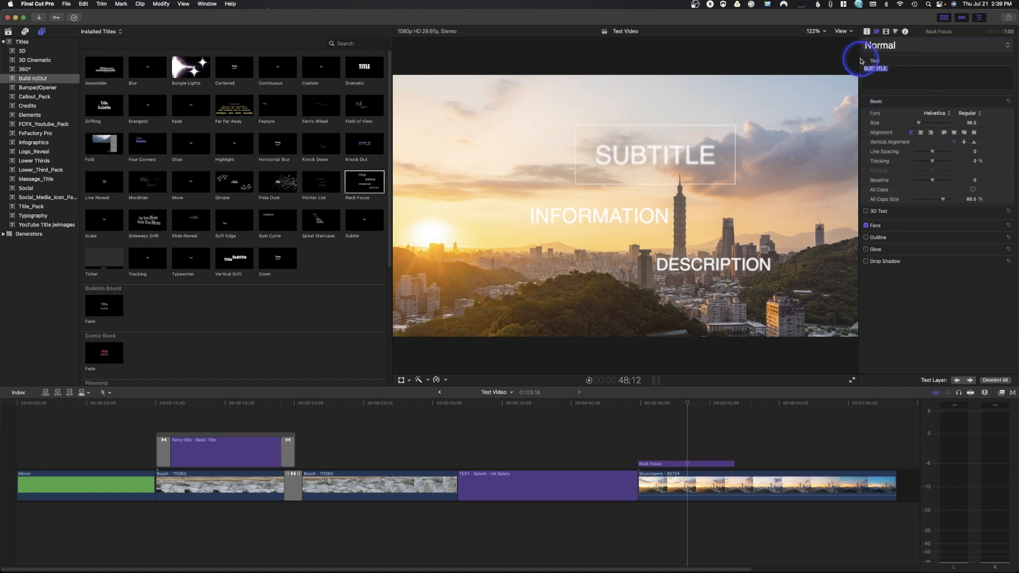
pyautogui.write('FANCY')
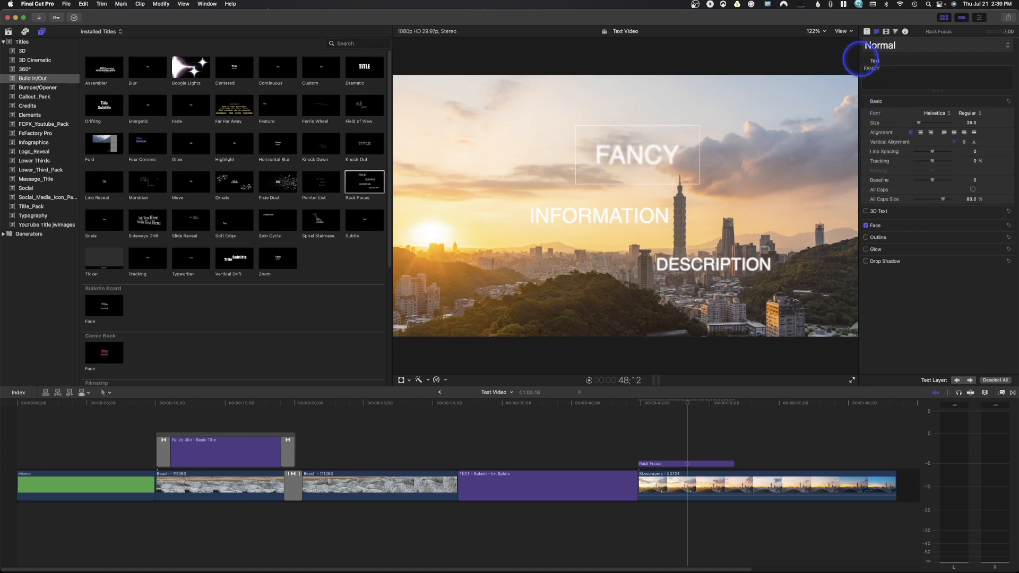
pyautogui.click(631, 217)
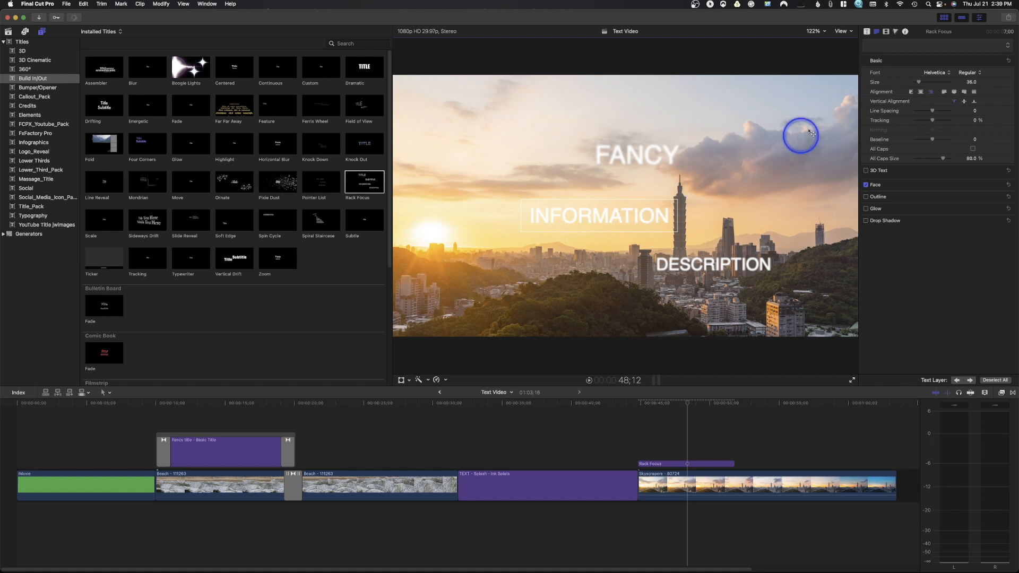
pyautogui.click(894, 69)
pyautogui.write('TITLES')
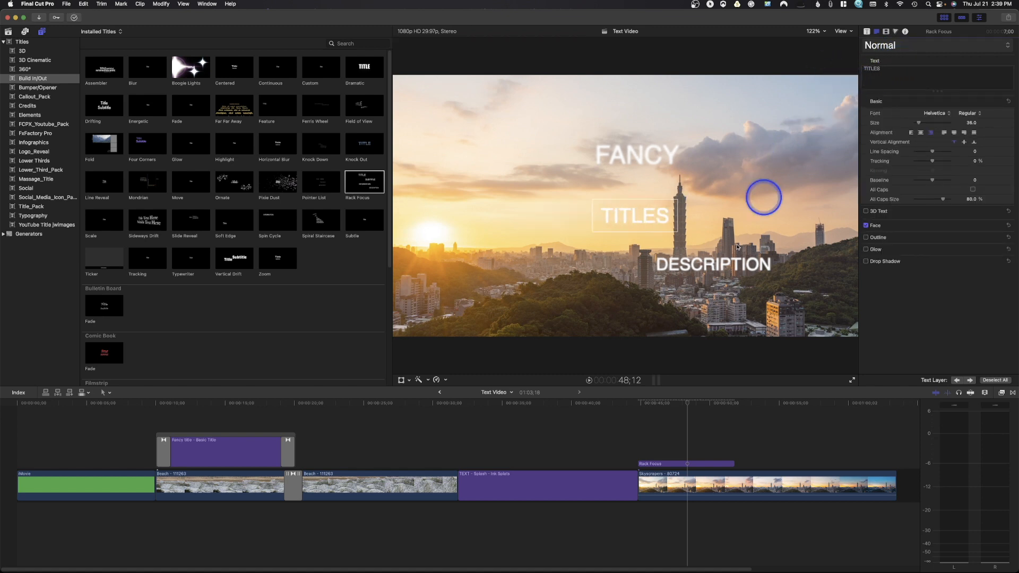
# Step: Replace the Rack Focus title's DESCRIPTION line with FCPX
pyautogui.click(716, 272)
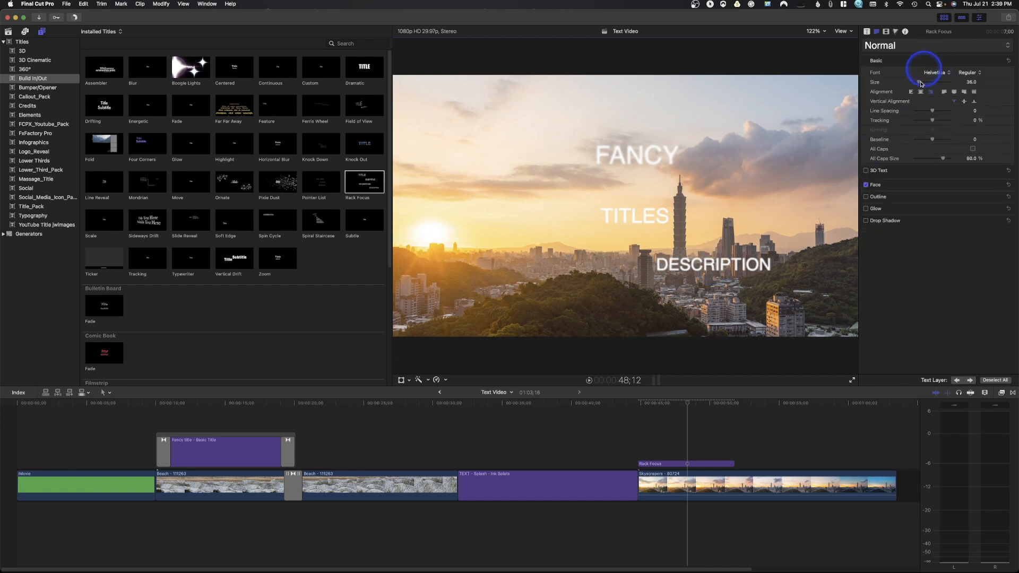
pyautogui.click(750, 278)
pyautogui.click(891, 125)
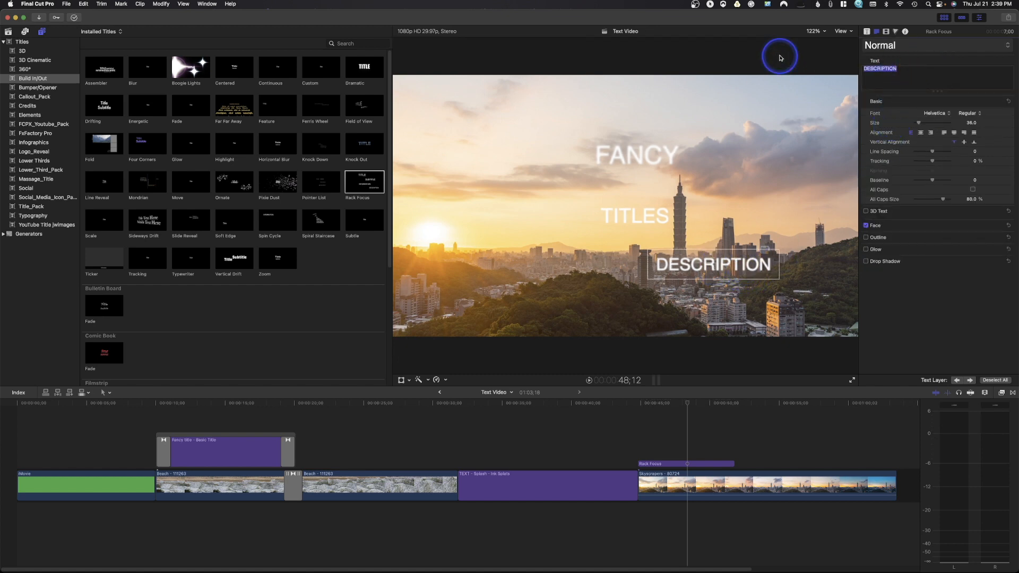
pyautogui.write('FCPX')
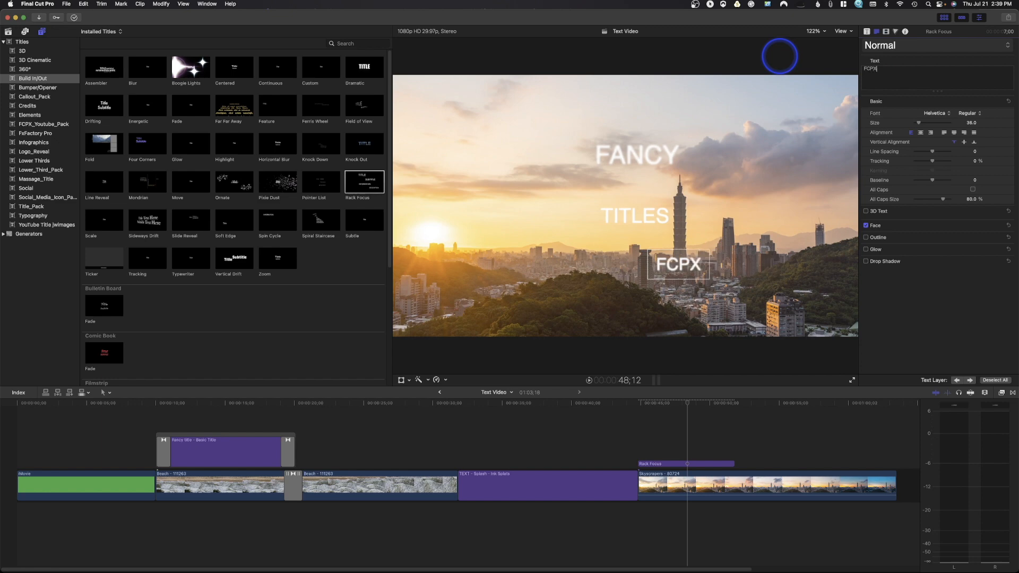
# Step: Play the Rack Focus title from near its start to review the animation with the new text, stopping once it ends
pyautogui.click(642, 444)
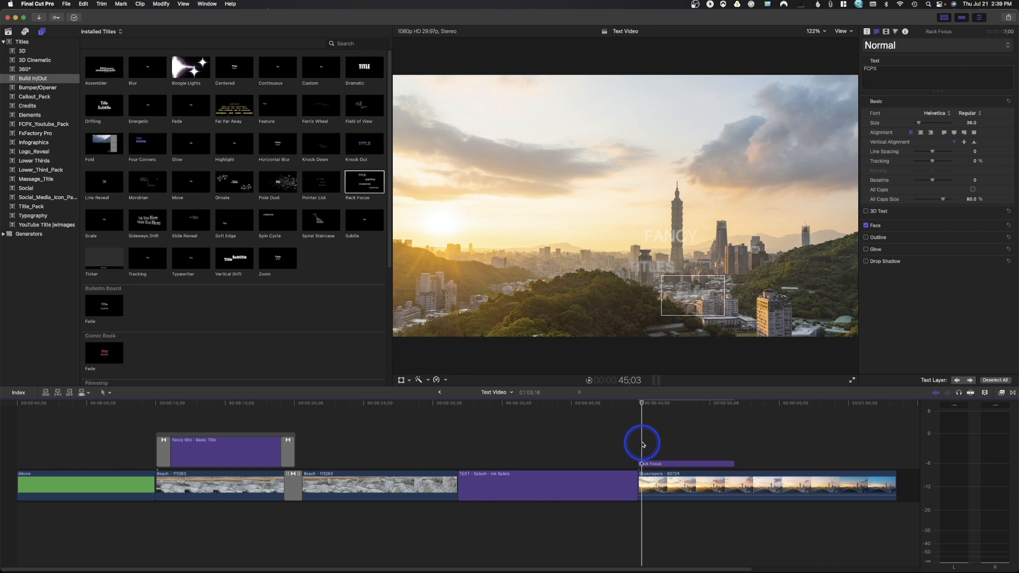
pyautogui.press('space')
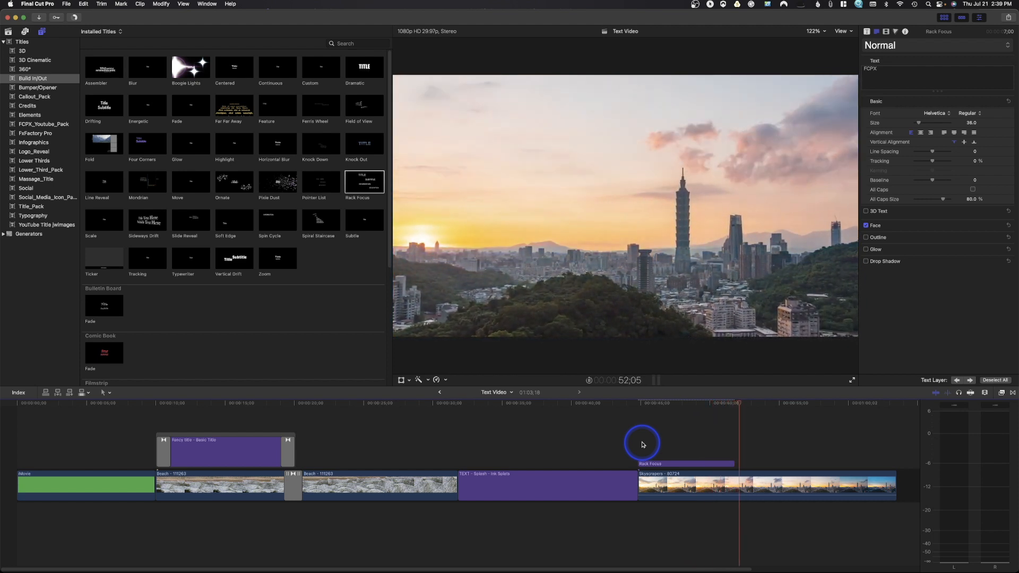
pyautogui.press('space')
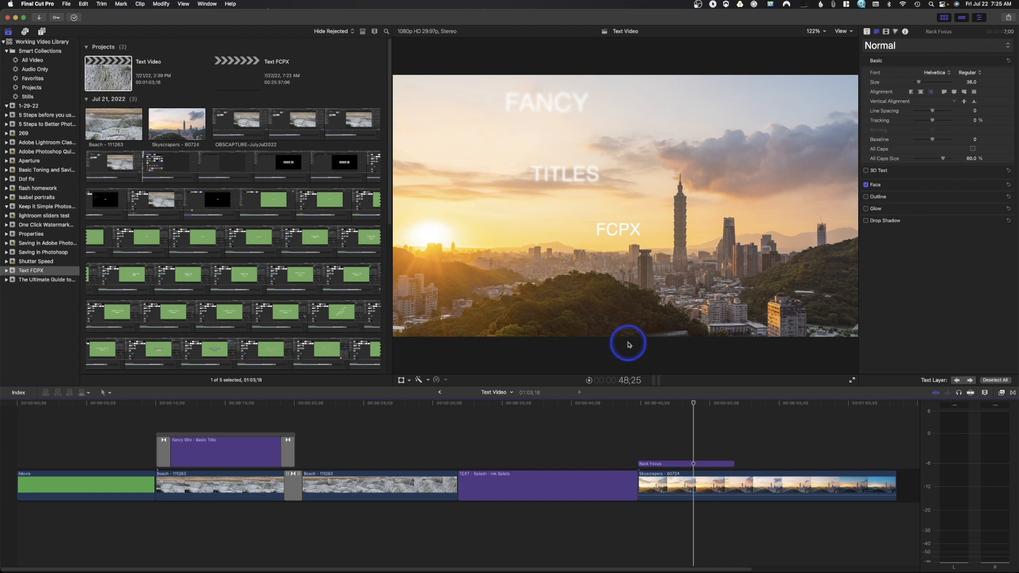
# Step: Apply the saved YouTube Videos text style to the Rack Focus title, and reopen the list of style presets
pyautogui.click(1008, 46)
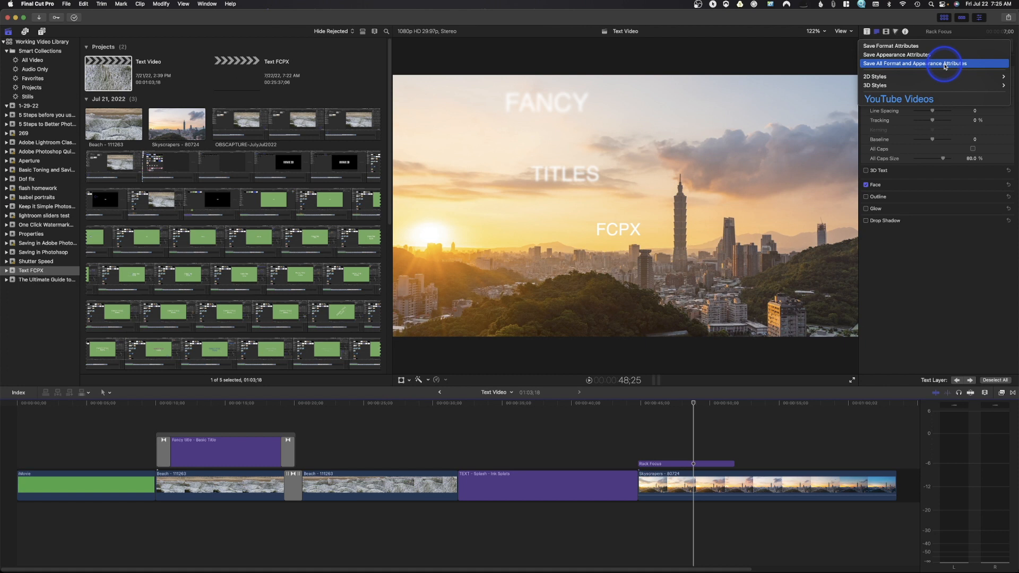
pyautogui.click(937, 98)
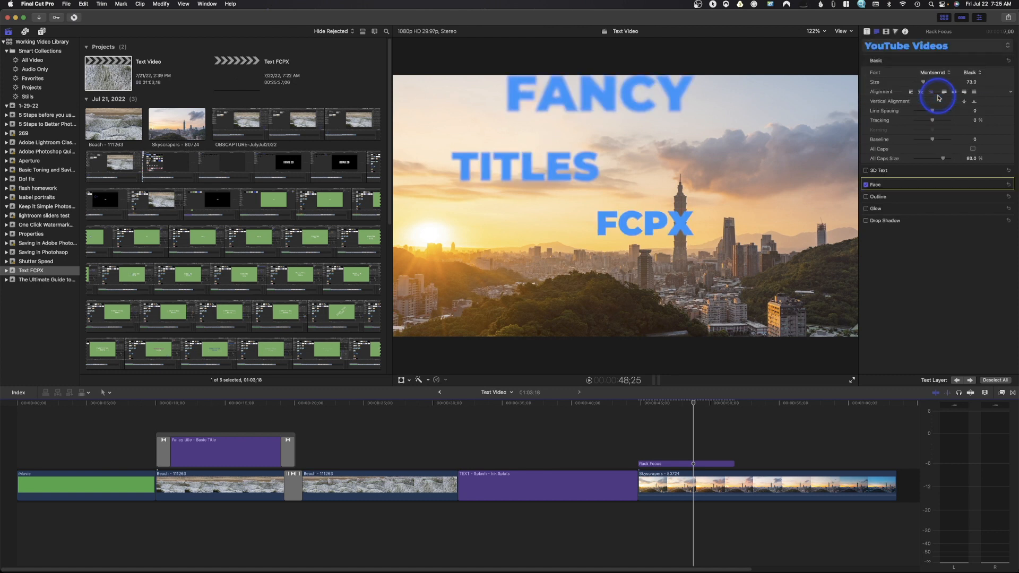
pyautogui.click(946, 47)
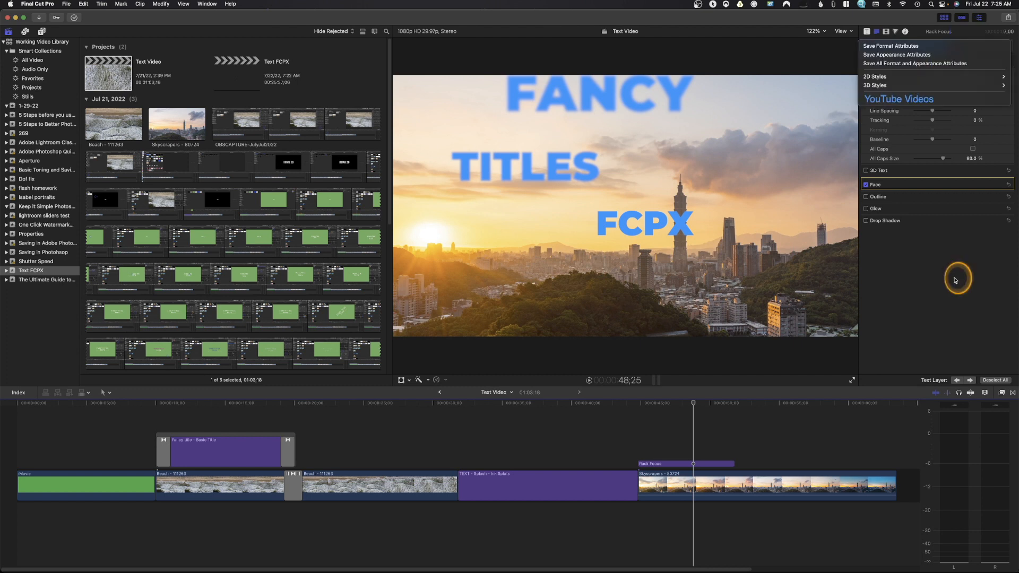